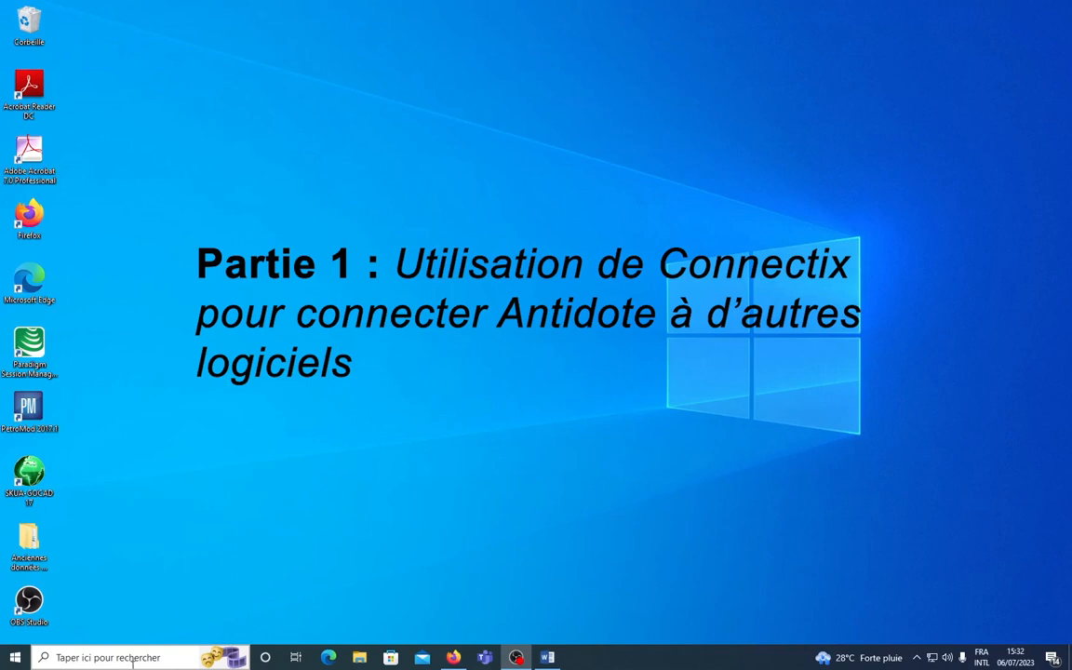
# Start Antidote 11 and open Connectix, its tool for integrating with other software
pyautogui.click(133, 658)
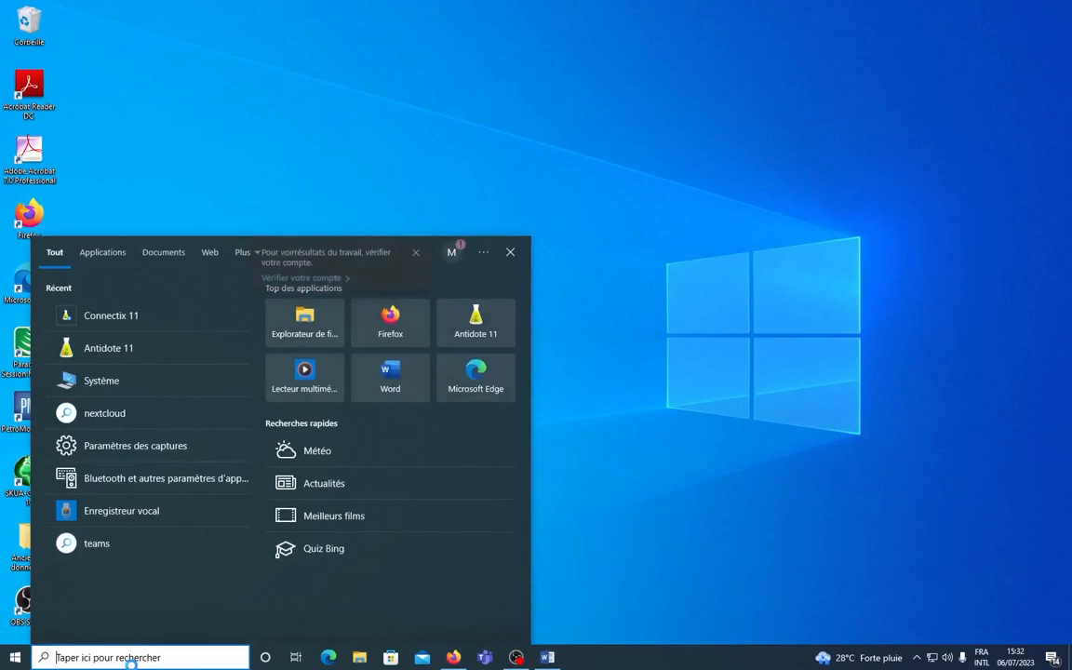
pyautogui.write('antidot')
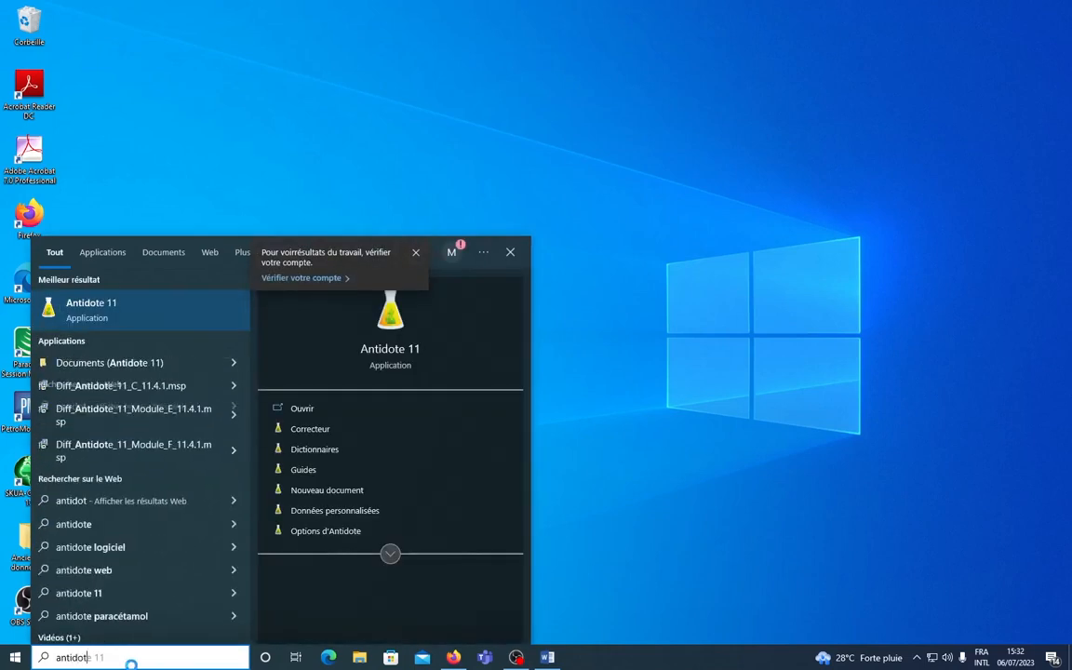
pyautogui.write('e')
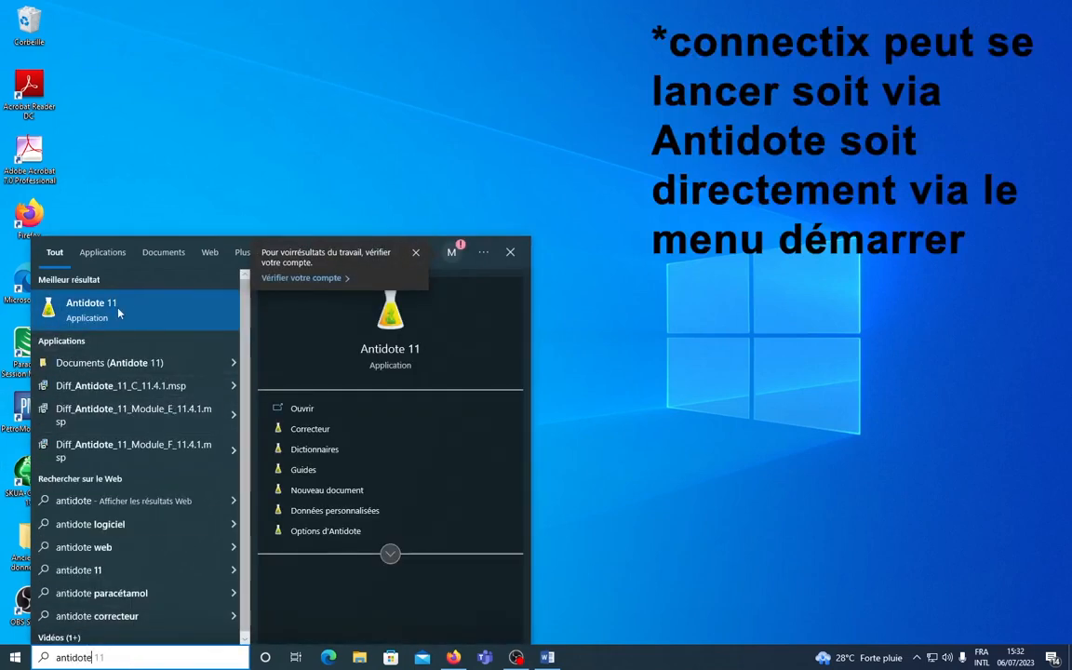
pyautogui.click(146, 312)
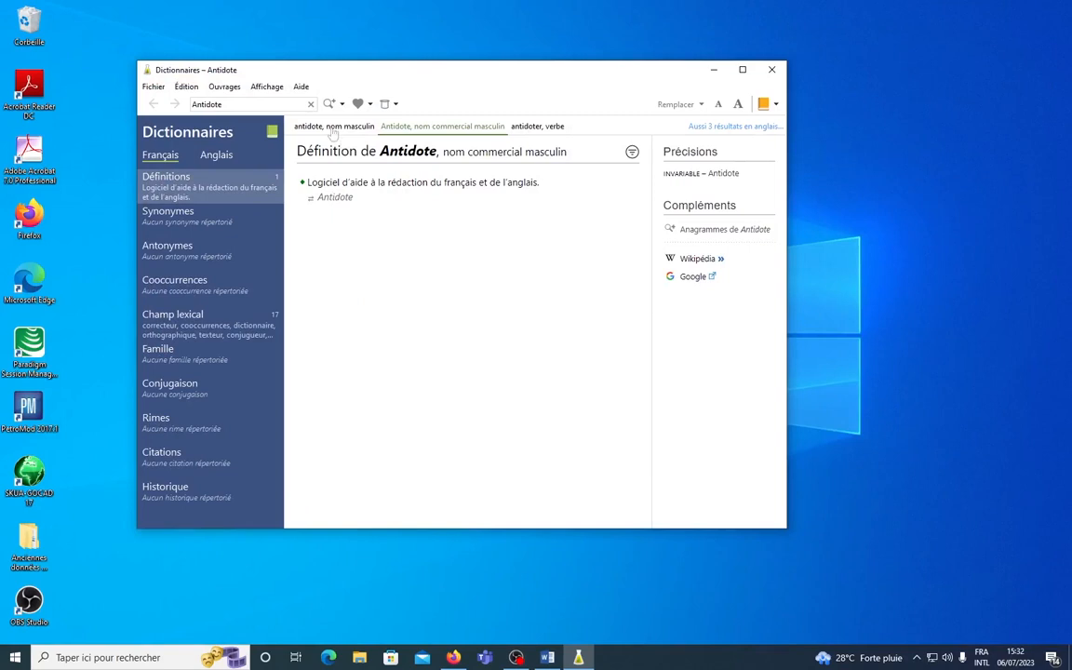
pyautogui.click(303, 88)
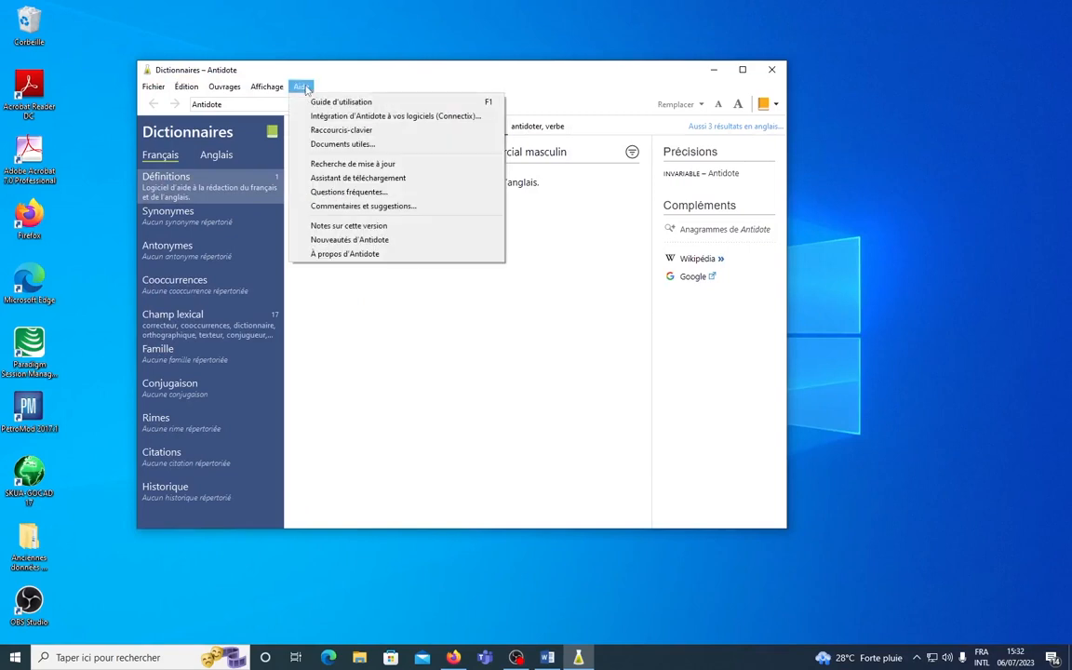
pyautogui.click(460, 124)
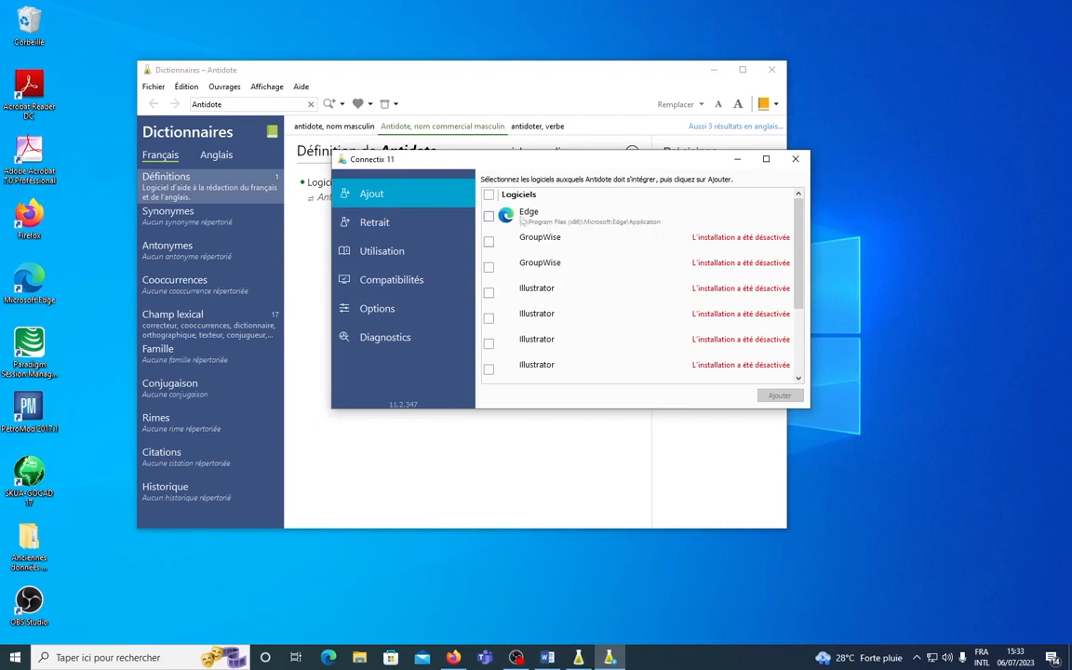
# Review the software already integrated with Antidote in Connectix's Retrait list and return to the Ajout list
pyautogui.click(419, 226)
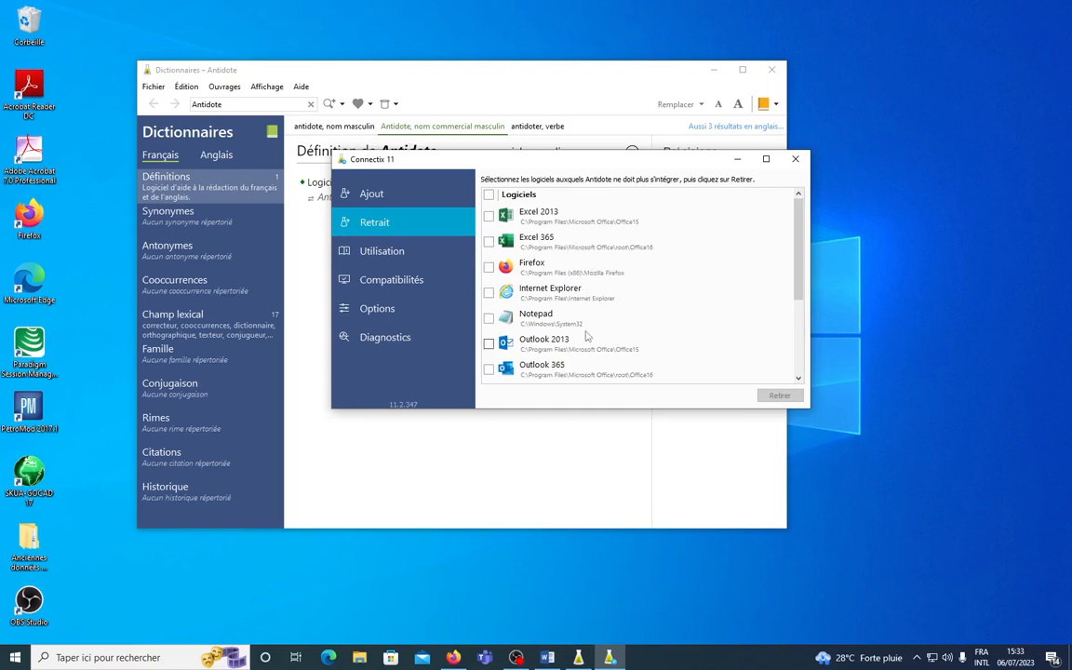
pyautogui.scroll(-3, 583, 334)
pyautogui.click(391, 203)
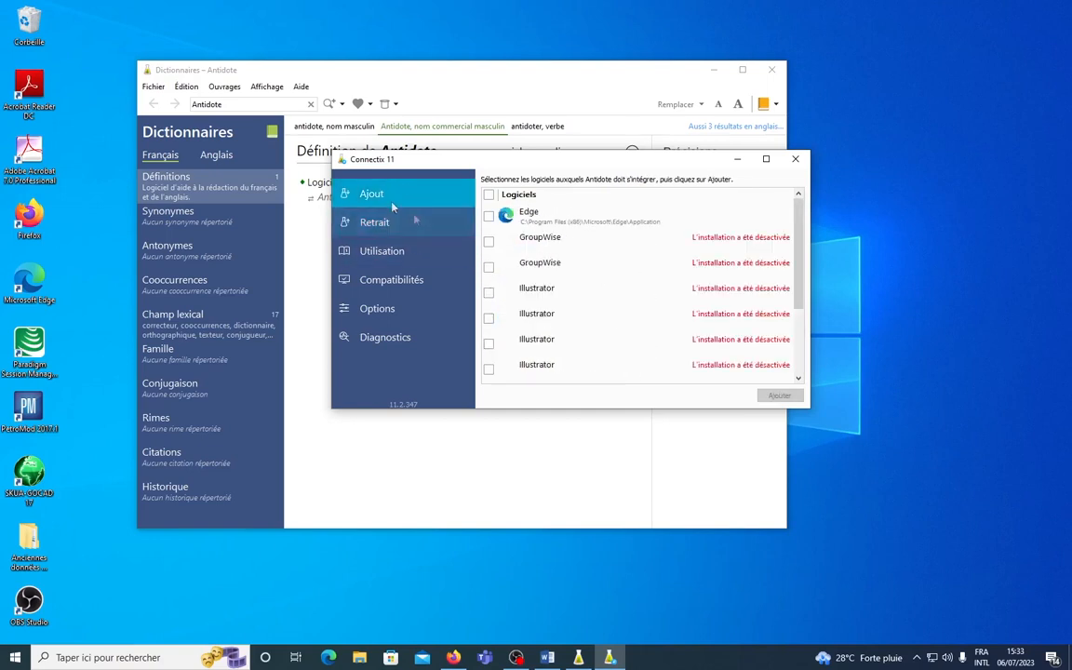
# Add the Antidote integration for Edge in Connectix and activate the Connecteur Antidote extension in the browser
pyautogui.click(579, 220)
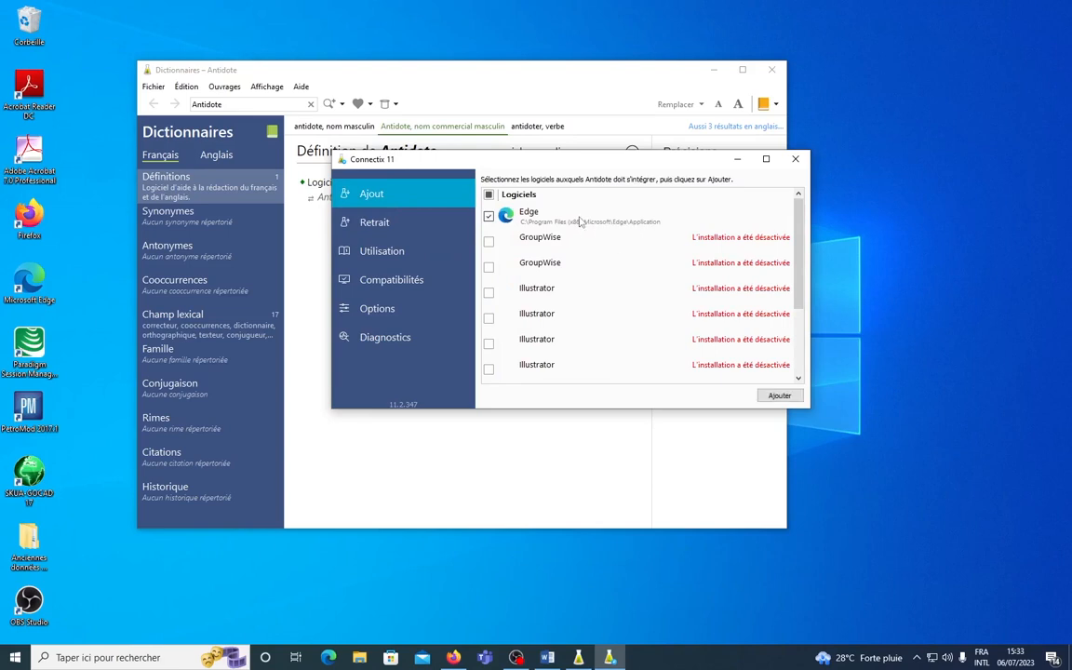
pyautogui.click(772, 398)
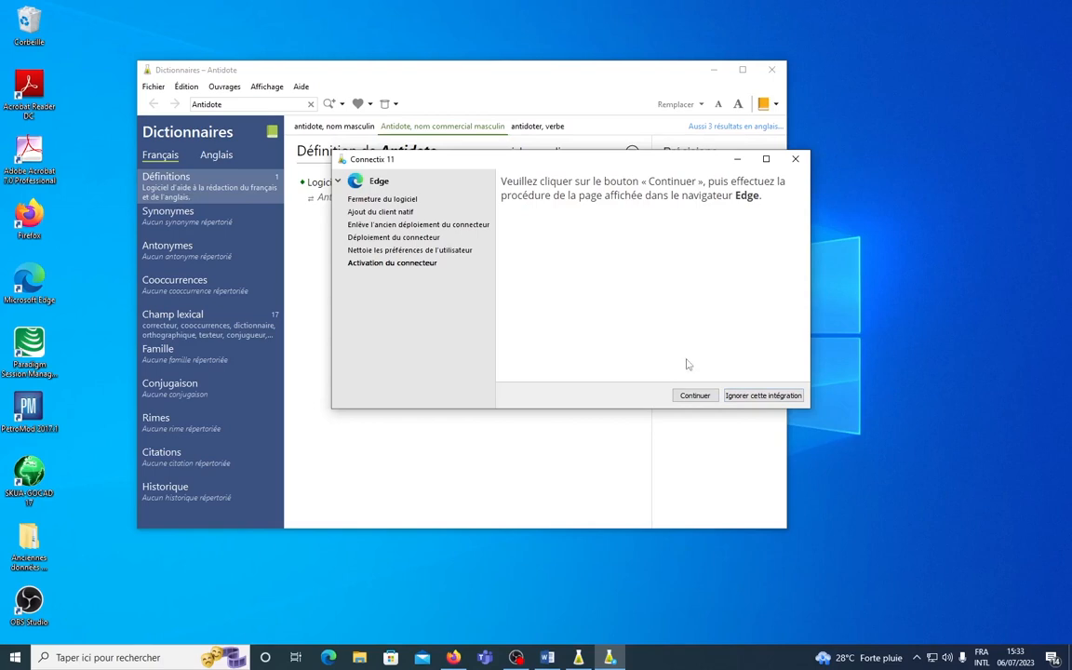
pyautogui.click(693, 395)
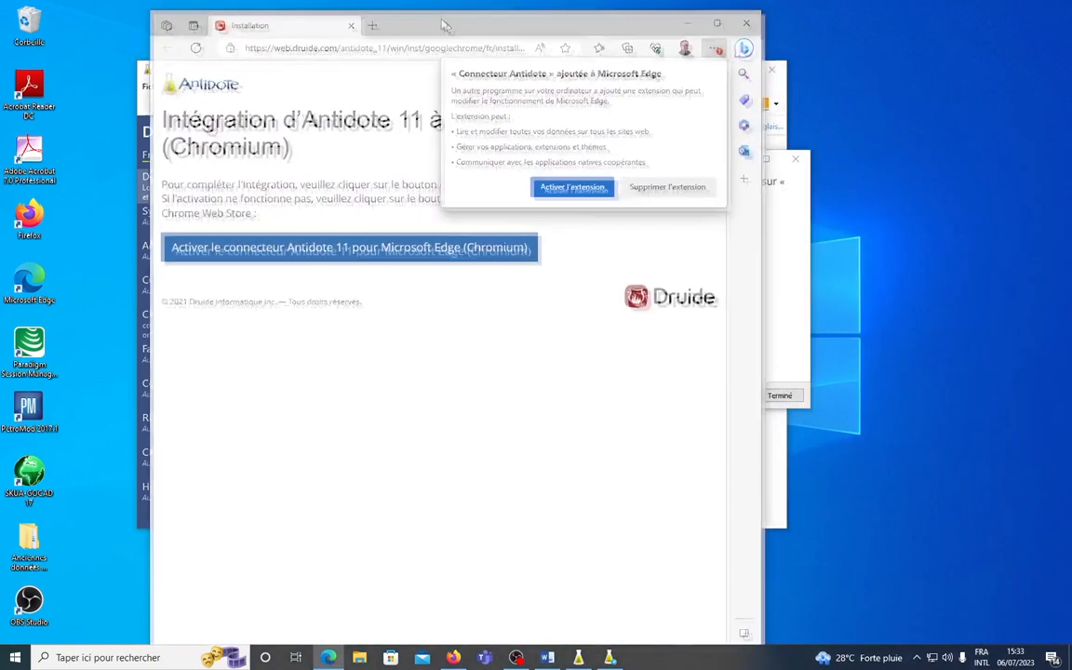
pyautogui.click(556, 178)
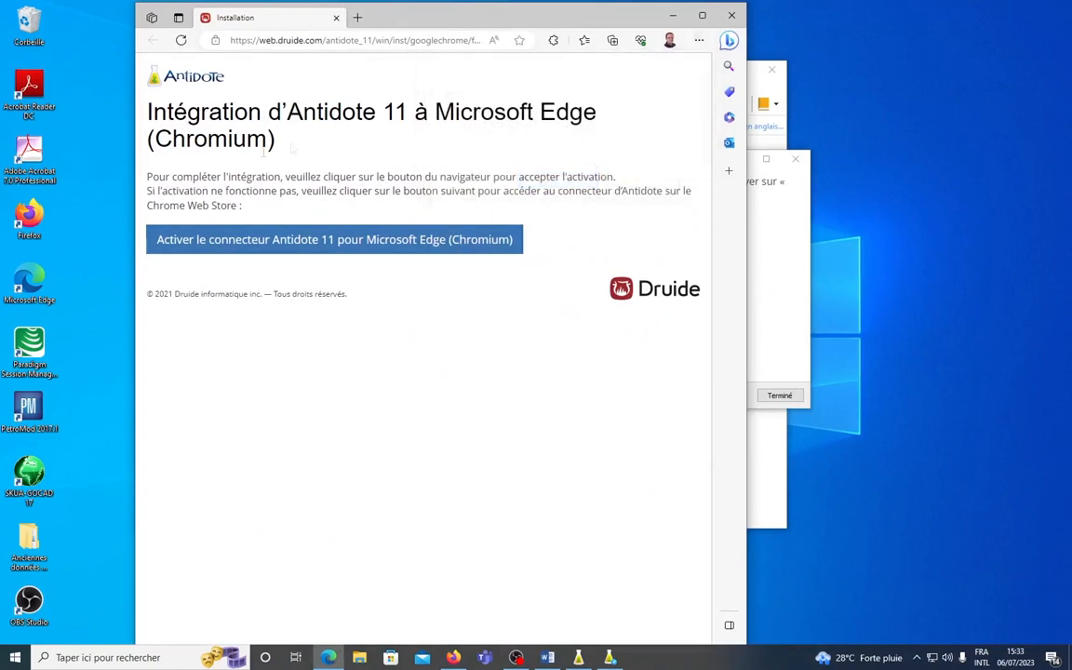
# View the Connecteur Antidote page in the Chrome Web Store, look through Edge's options and close the browser
pyautogui.click(268, 243)
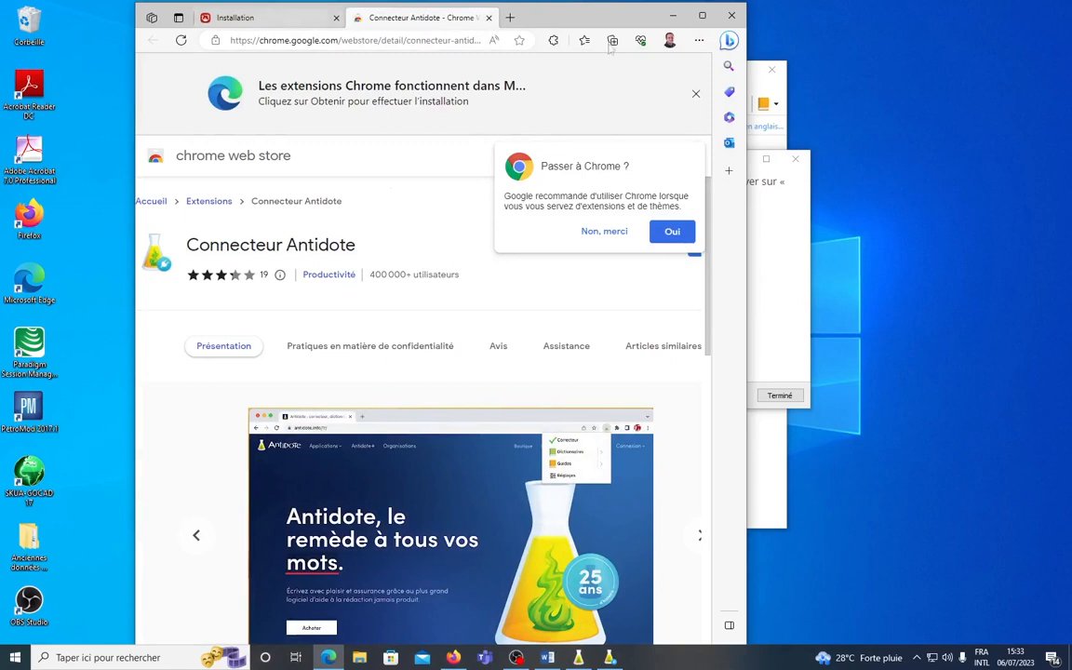
pyautogui.click(697, 41)
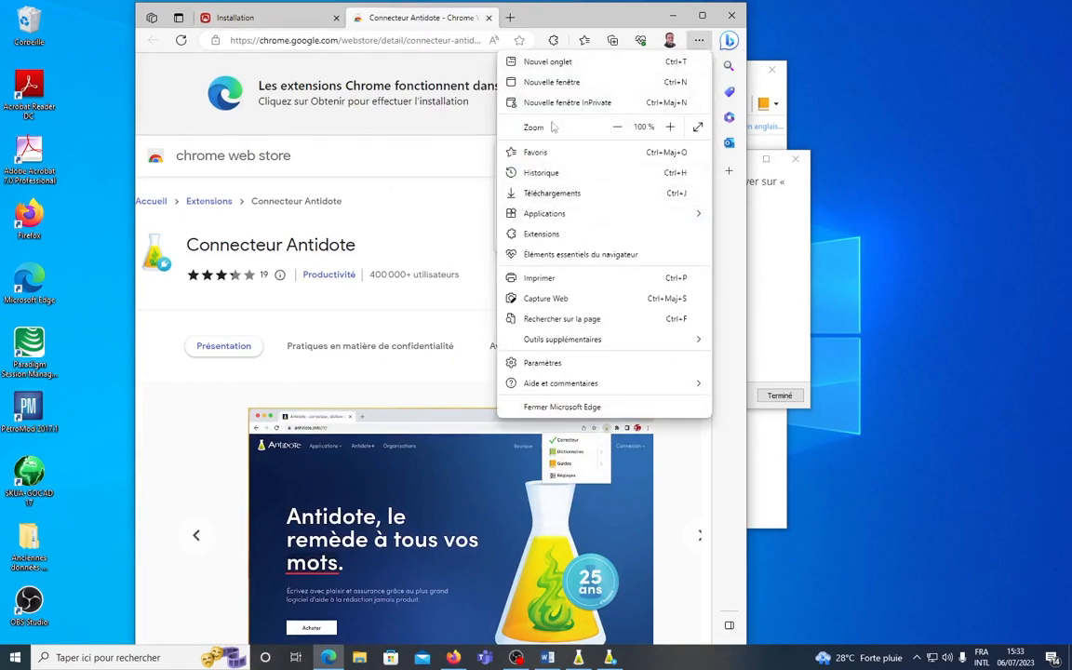
pyautogui.click(732, 19)
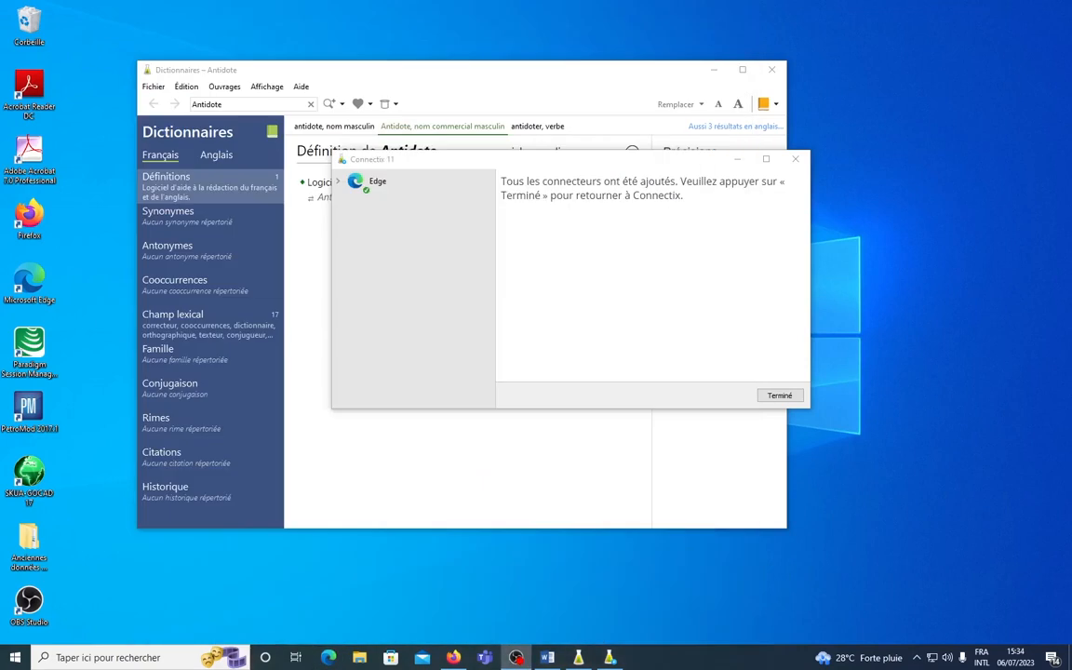
# Finish the Edge integration, check the list of integrated software under Retrait and close Connectix
pyautogui.click(770, 396)
pyautogui.click(396, 226)
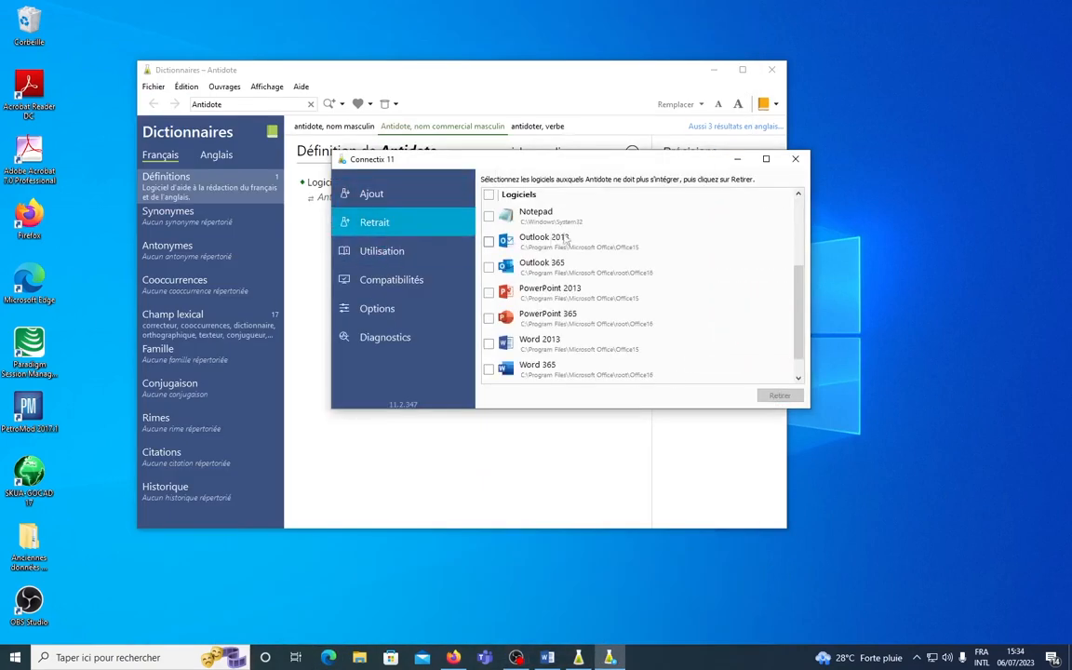
pyautogui.scroll(-1, 521, 270)
pyautogui.scroll(5, 512, 253)
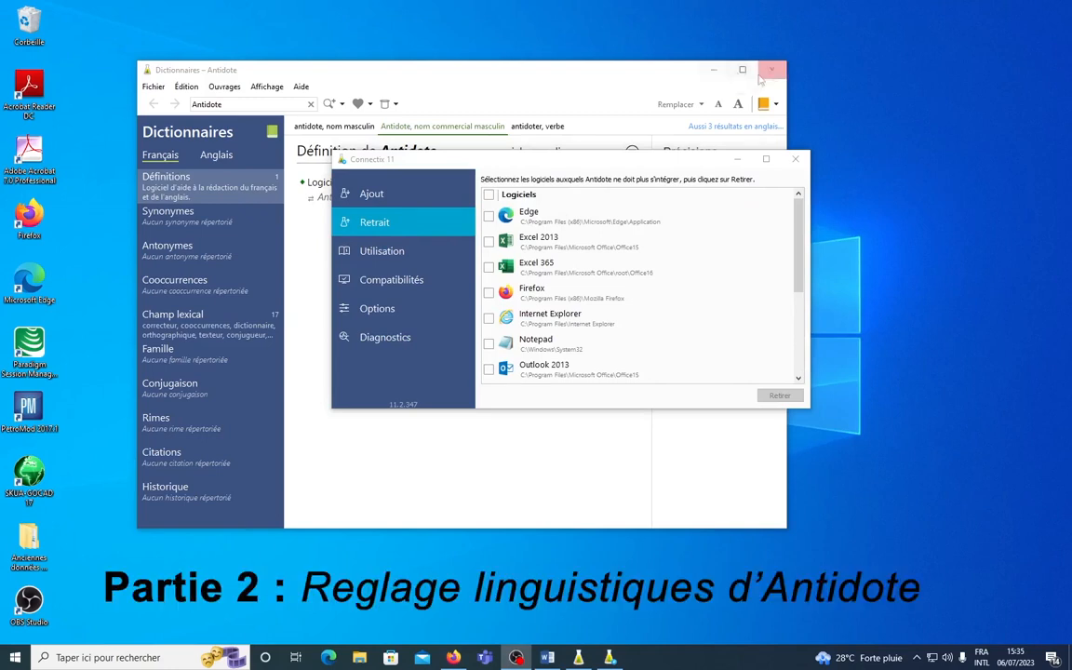
pyautogui.click(801, 156)
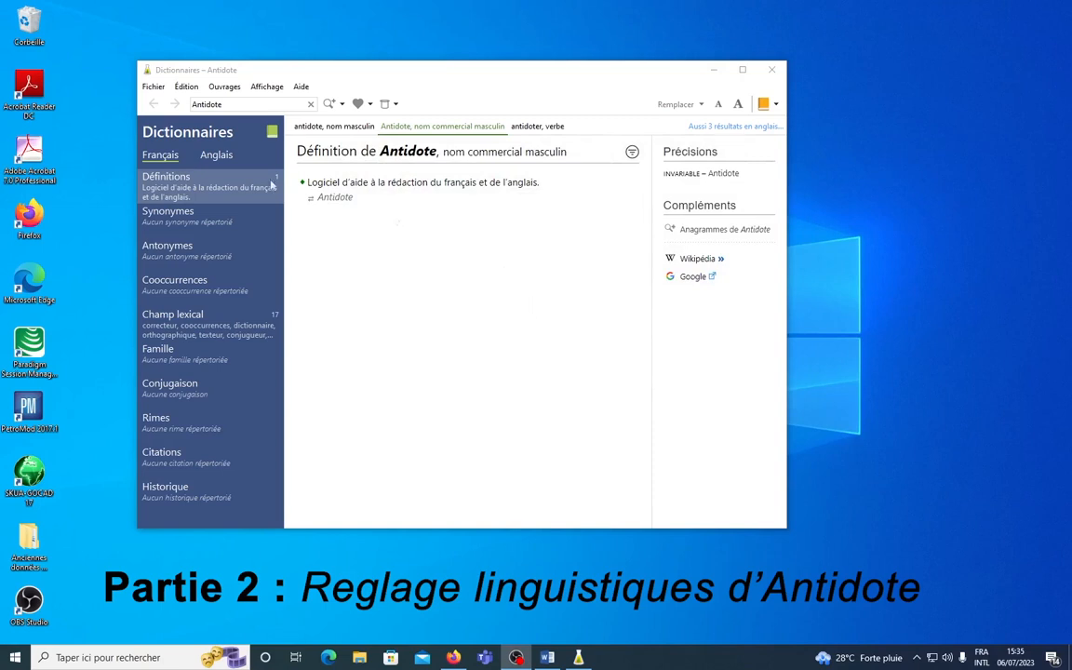
# Open Antidote's settings and examine the general language options for French and English
pyautogui.click(224, 87)
pyautogui.click(255, 219)
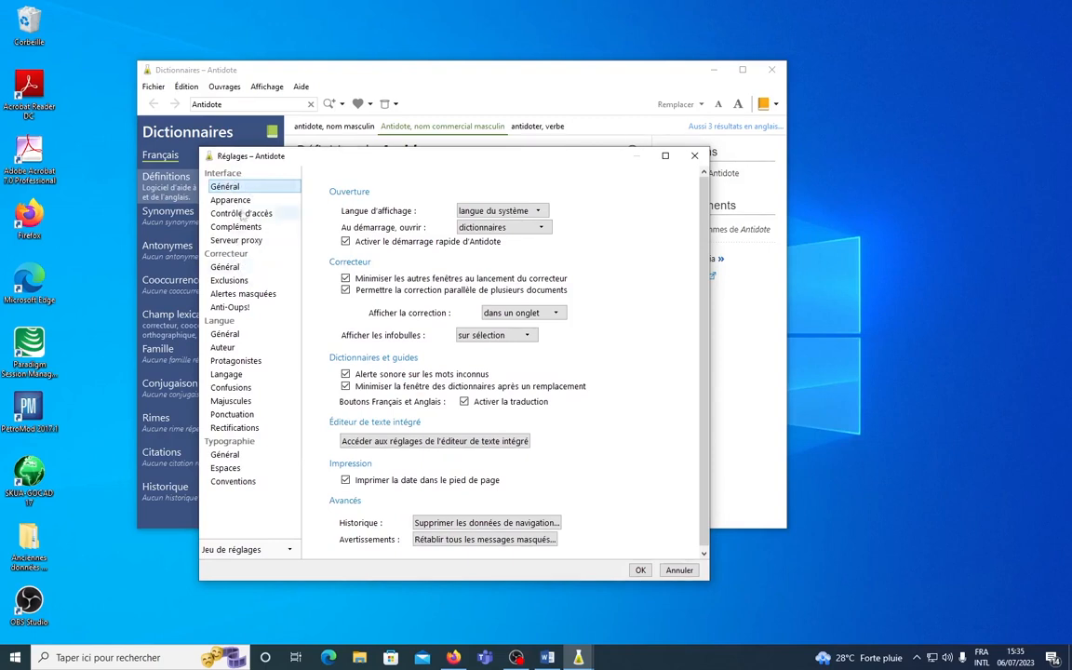
pyautogui.click(226, 334)
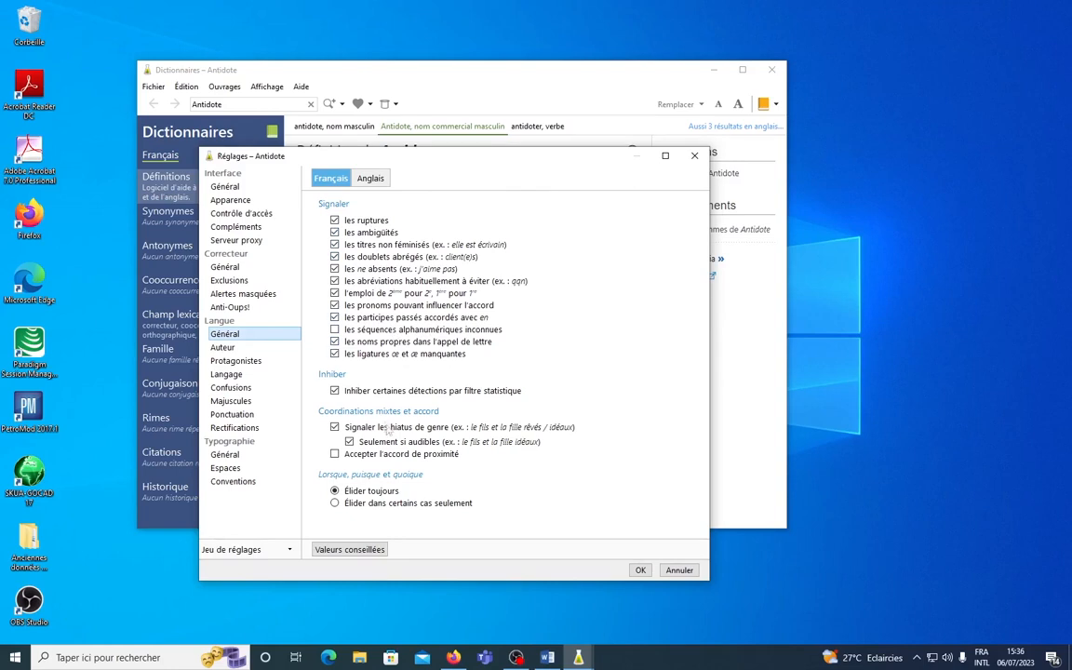
pyautogui.click(370, 177)
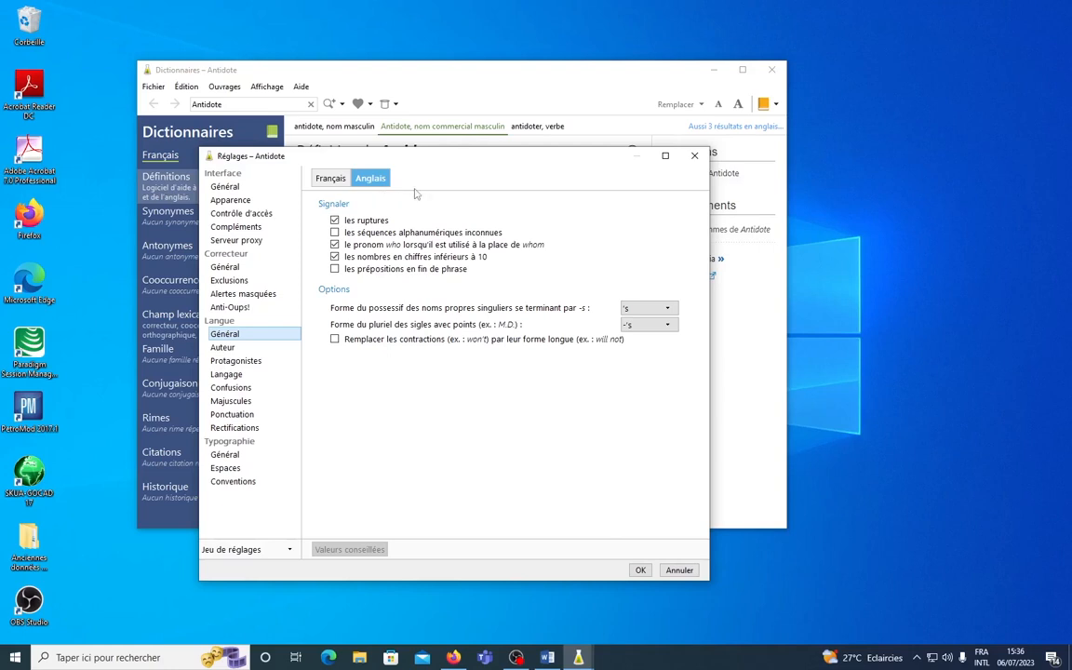
# Try the highest and lowest written English ability levels in the author settings, and restore the middle level
pyautogui.click(221, 347)
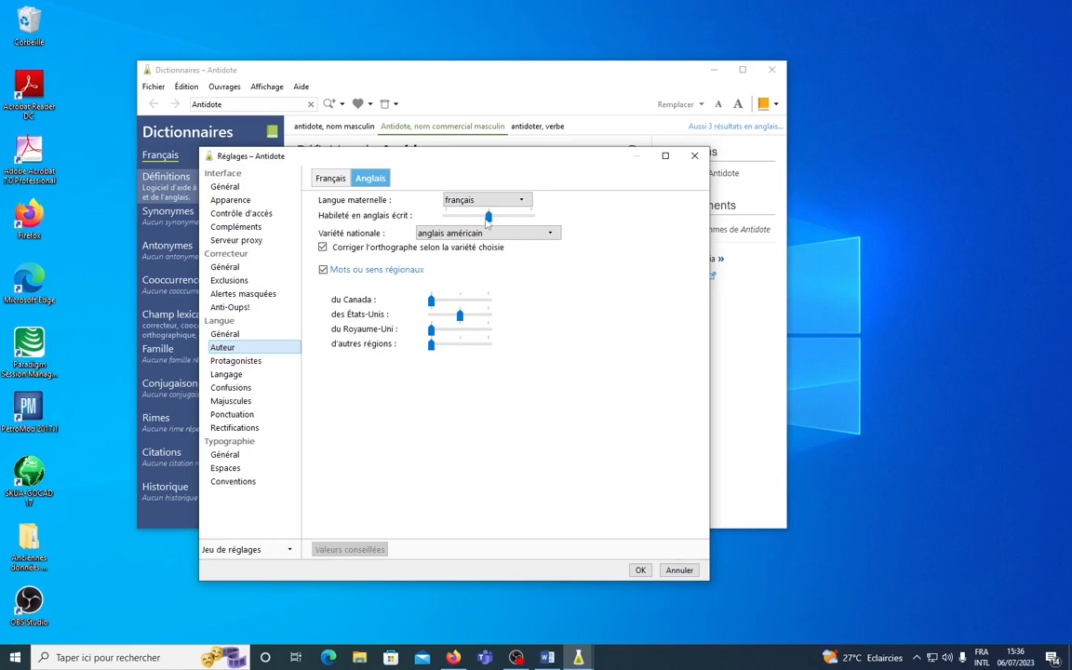
pyautogui.moveTo(488, 215)
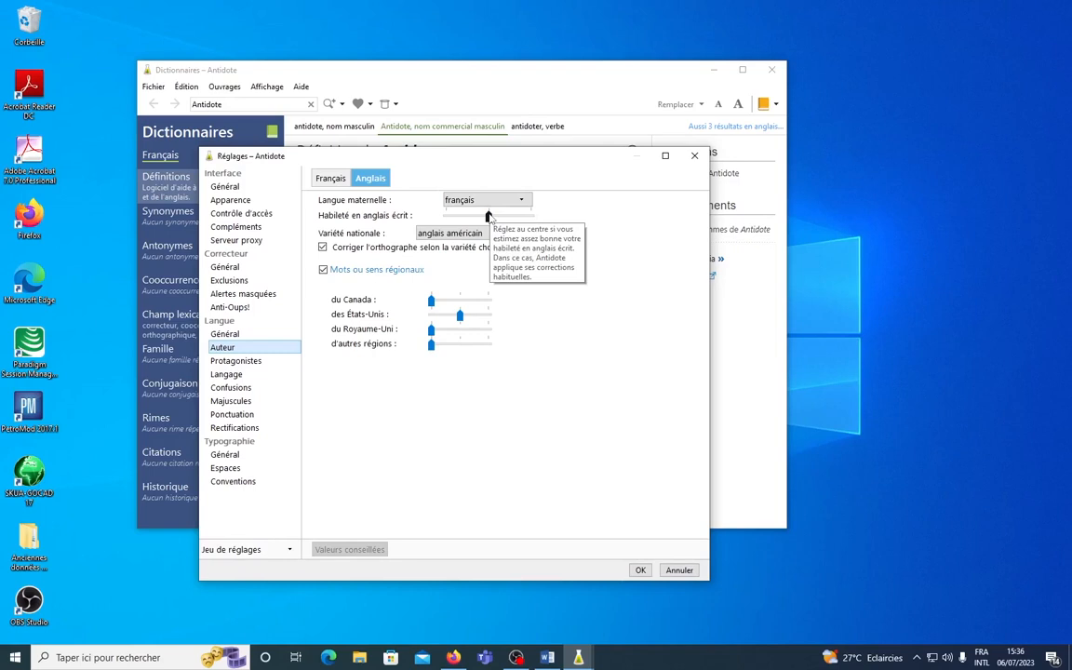
pyautogui.moveTo(490, 215); pyautogui.dragTo(530, 216)
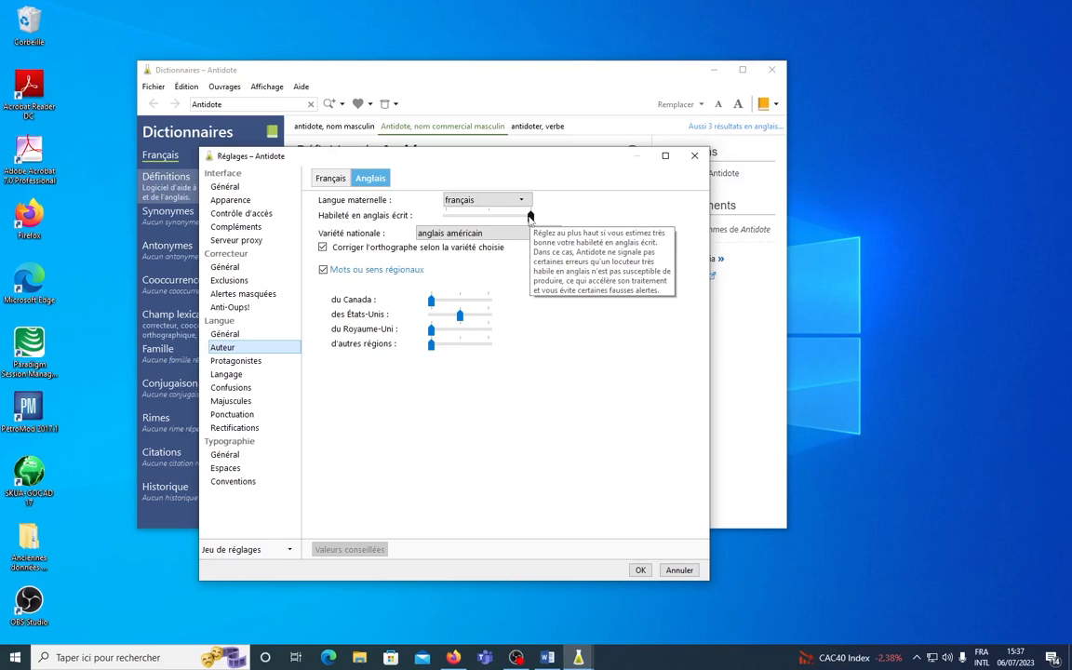
pyautogui.moveTo(530, 216); pyautogui.dragTo(447, 218)
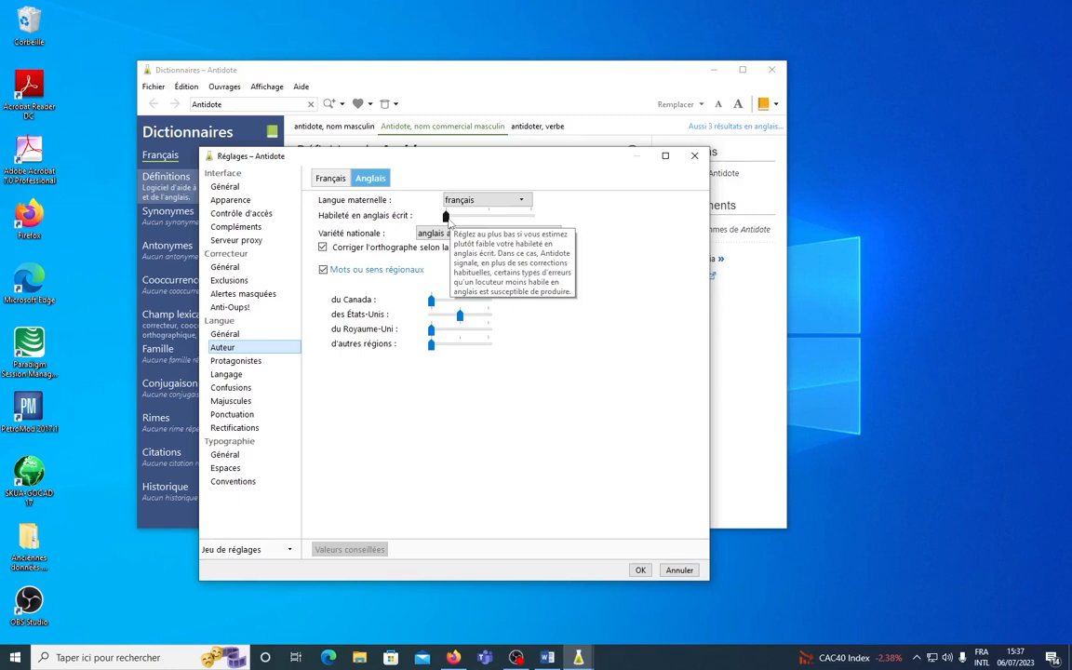
pyautogui.moveTo(446, 217); pyautogui.dragTo(488, 217)
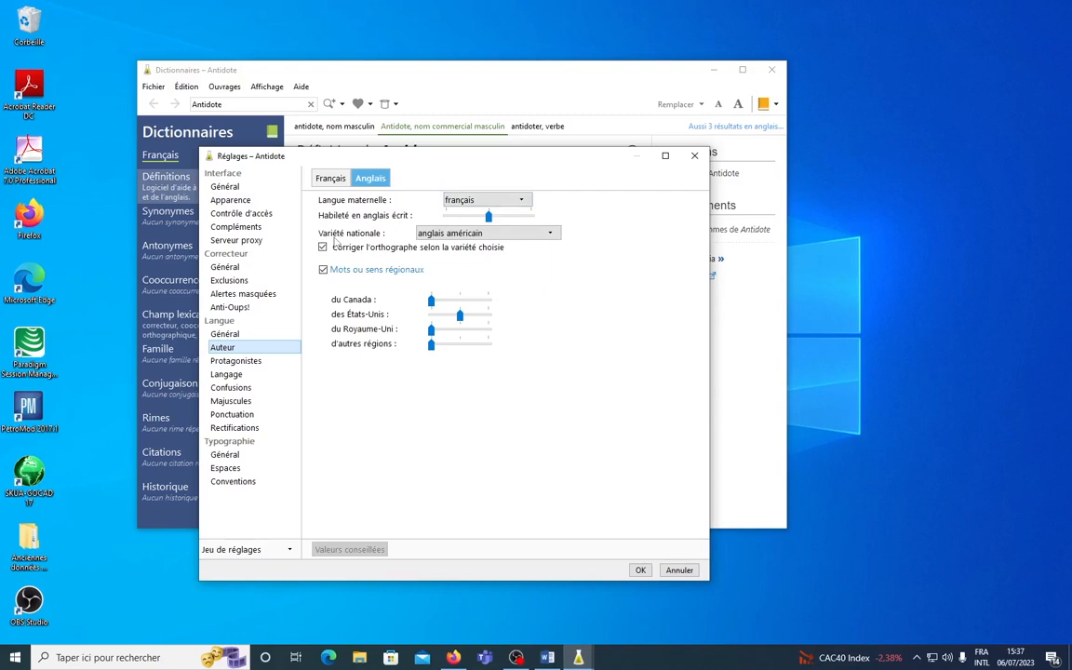
# Examine the national variety choices, the spelling correction option and the regional word levels for English
pyautogui.click(463, 239)
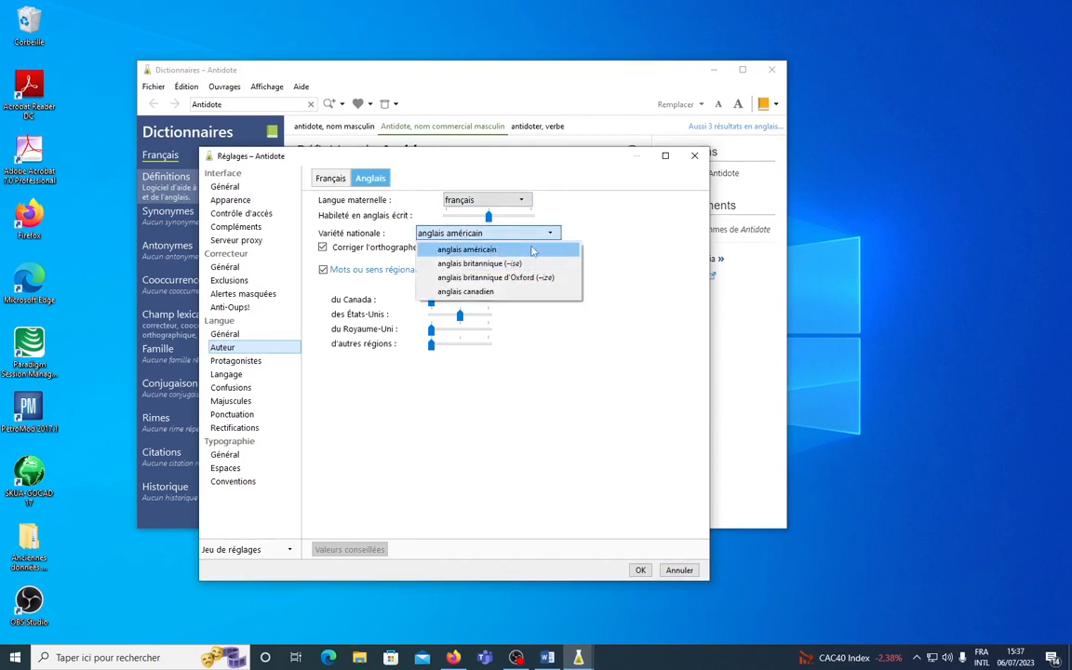
pyautogui.click(600, 227)
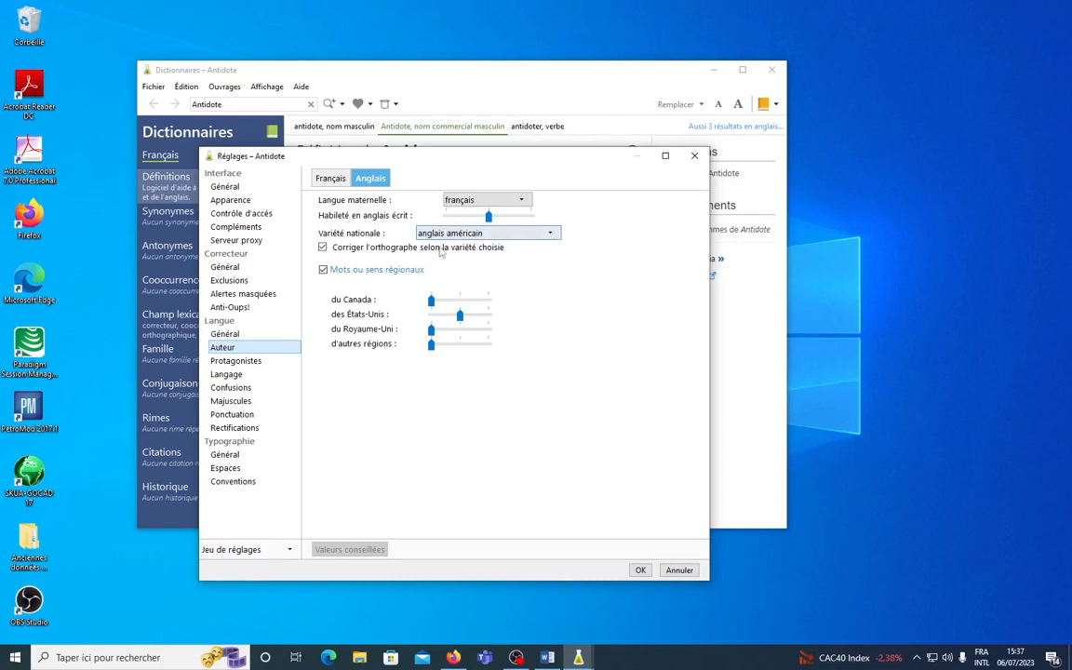
pyautogui.moveTo(439, 253)
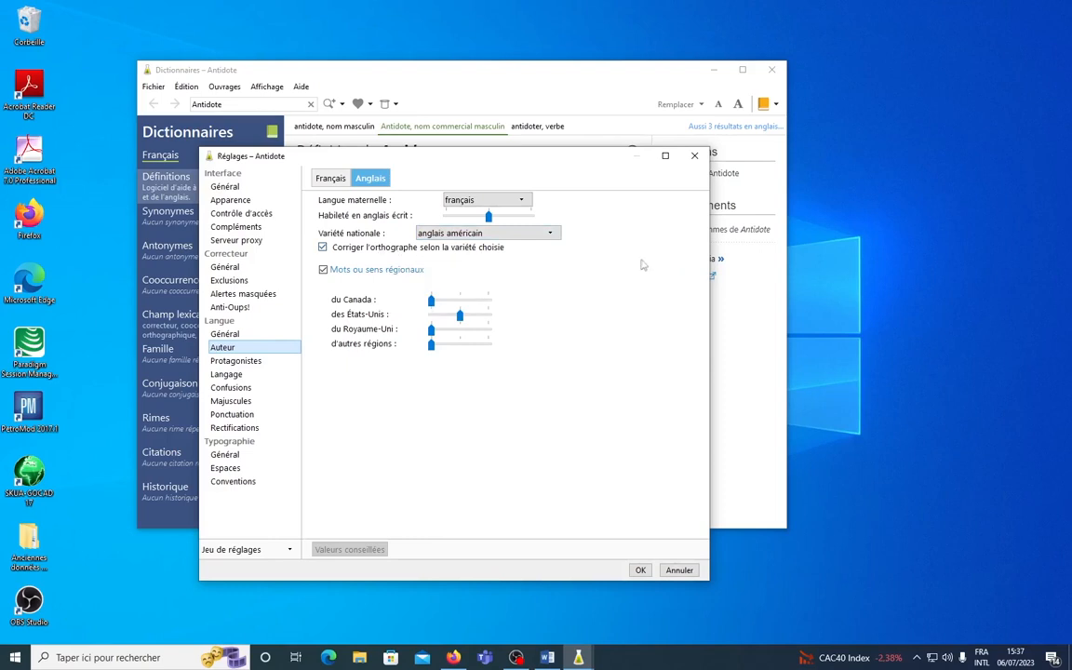
pyautogui.moveTo(553, 233)
pyautogui.moveTo(433, 303)
pyautogui.moveTo(460, 315)
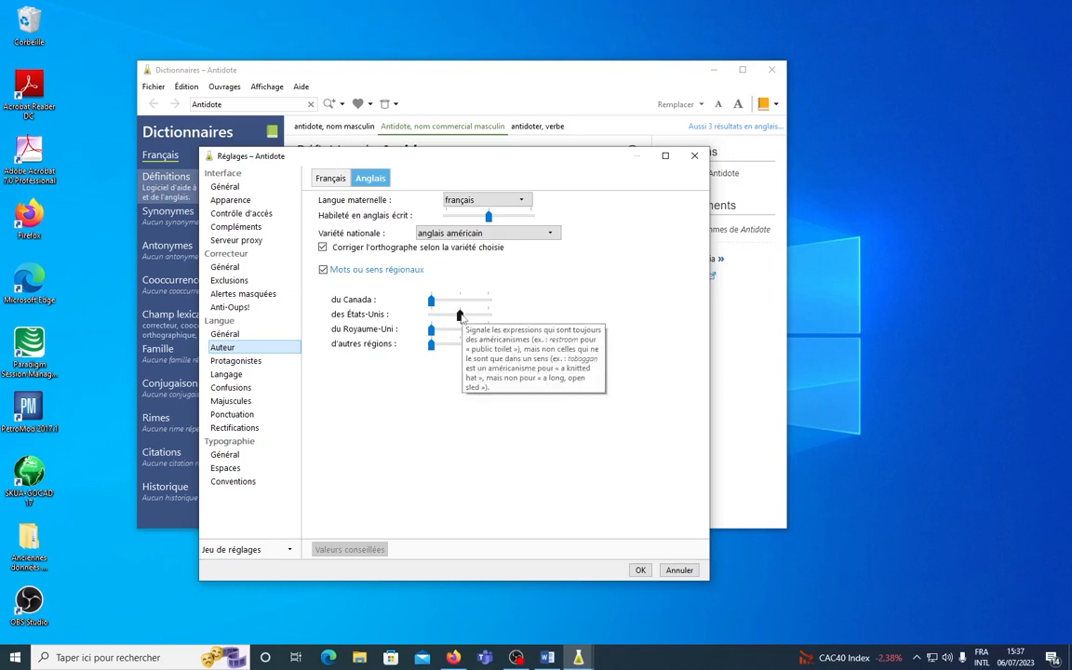
# In the French author settings, try the lowest written ability, restore the highest level and view the linguistic region choices
pyautogui.click(344, 180)
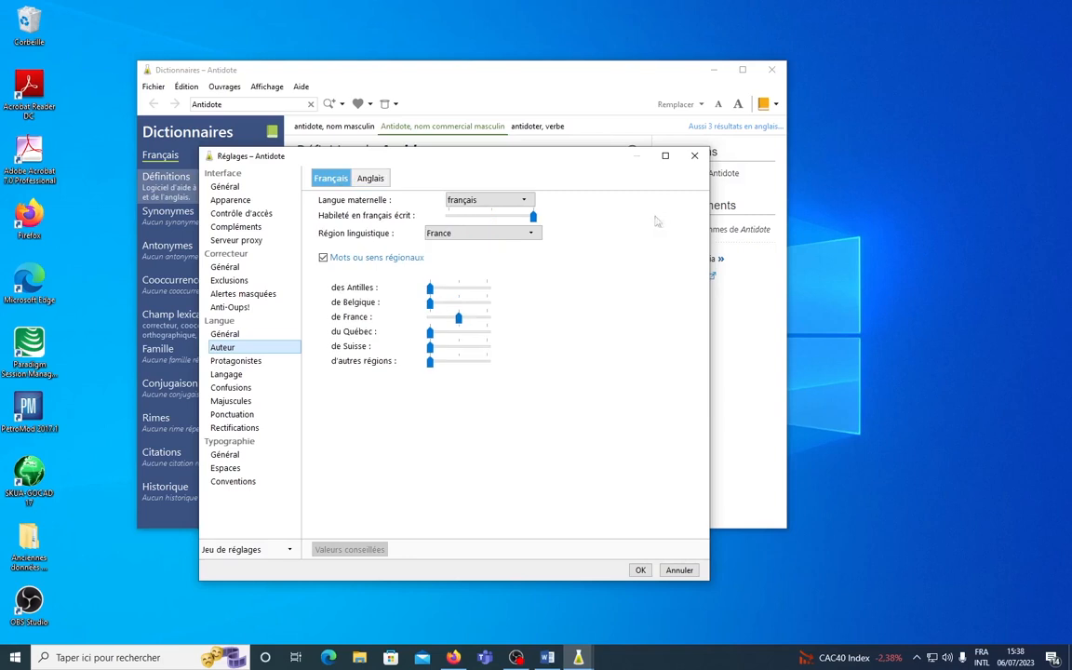
pyautogui.moveTo(532, 216)
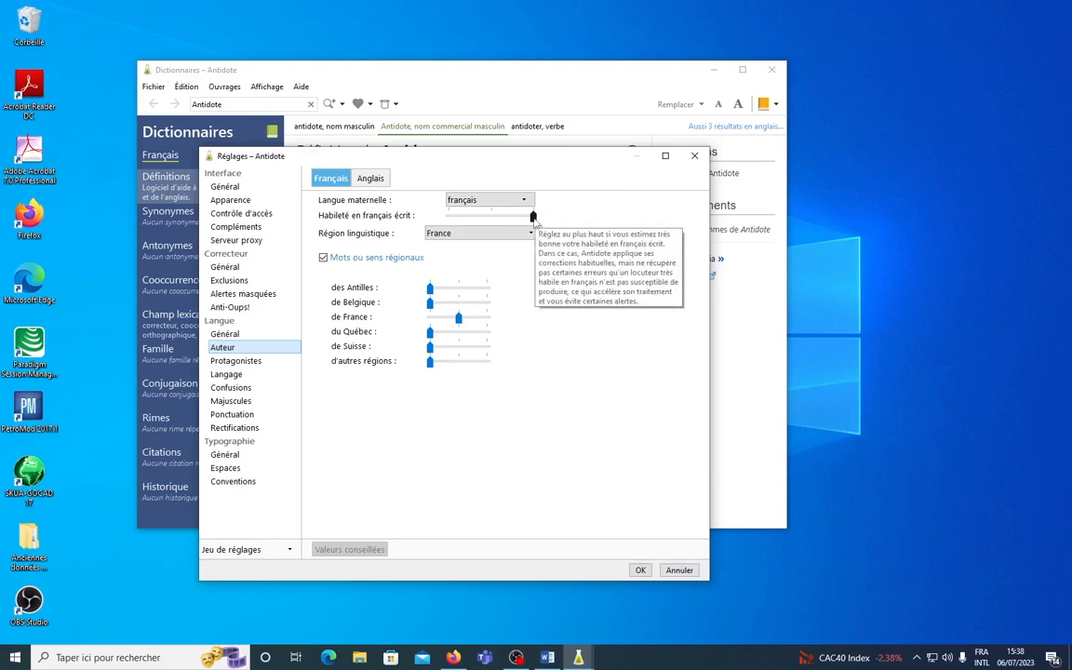
pyautogui.moveTo(533, 217); pyautogui.dragTo(445, 216)
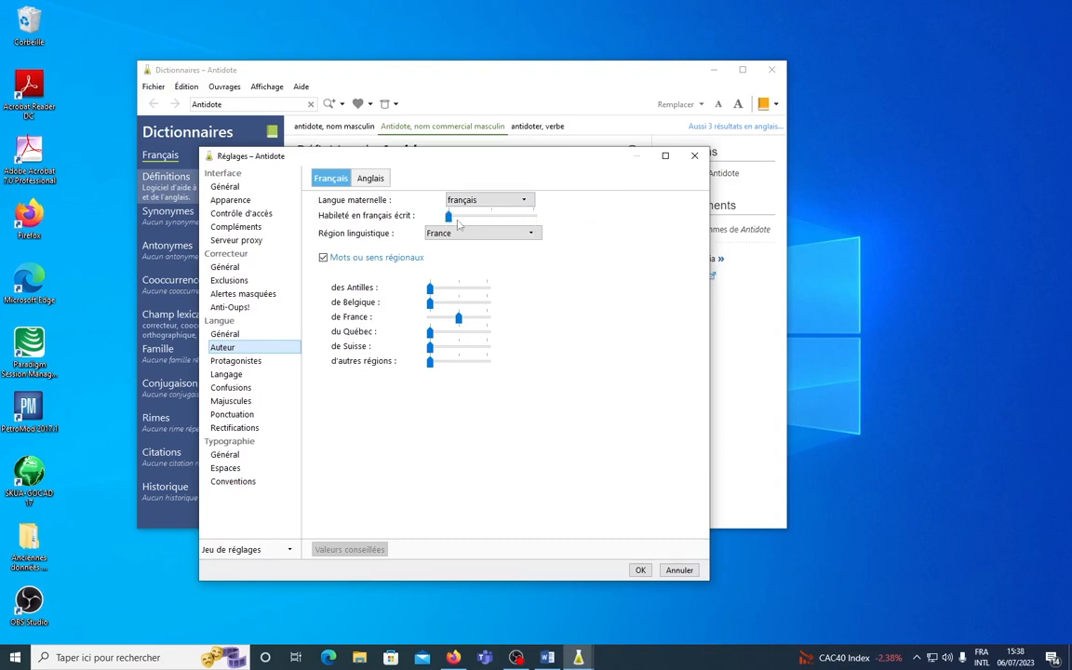
pyautogui.moveTo(450, 220)
pyautogui.moveTo(449, 217); pyautogui.dragTo(548, 220)
pyautogui.click(457, 234)
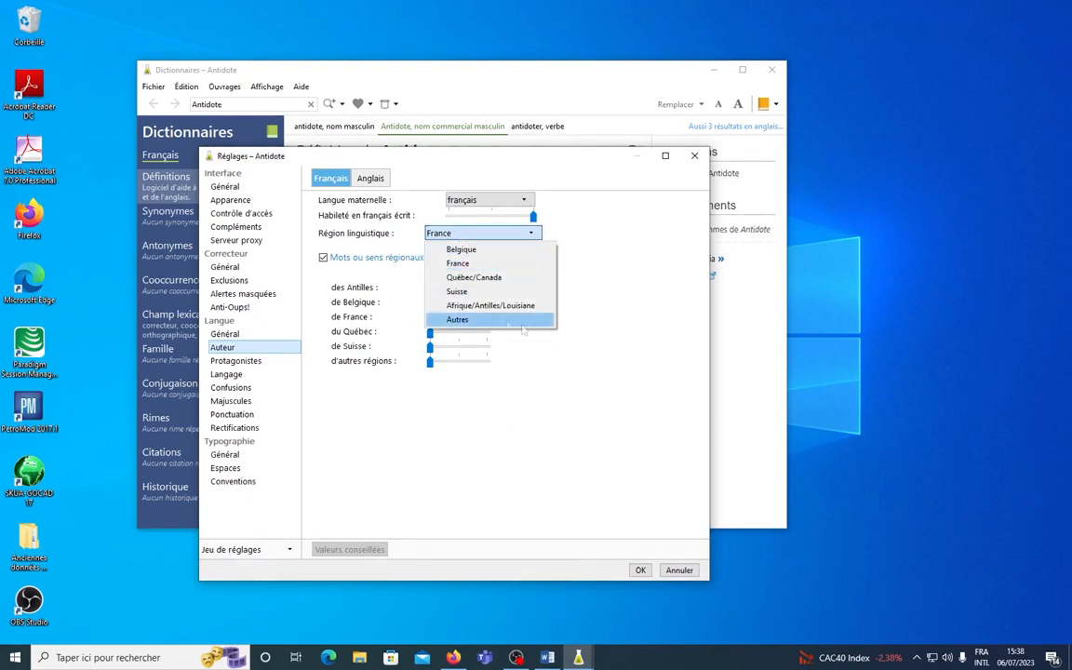
pyautogui.click(617, 281)
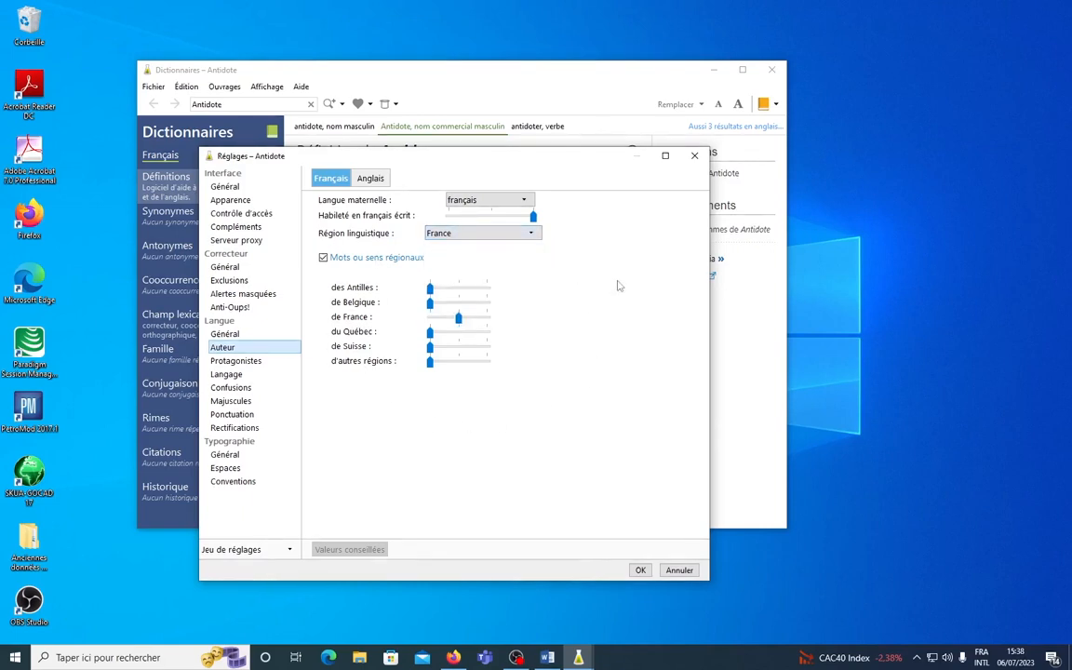
# Examine the Langage settings for language level, inappropriate terms and offensive terms in French, and the corresponding options in English
pyautogui.click(640, 569)
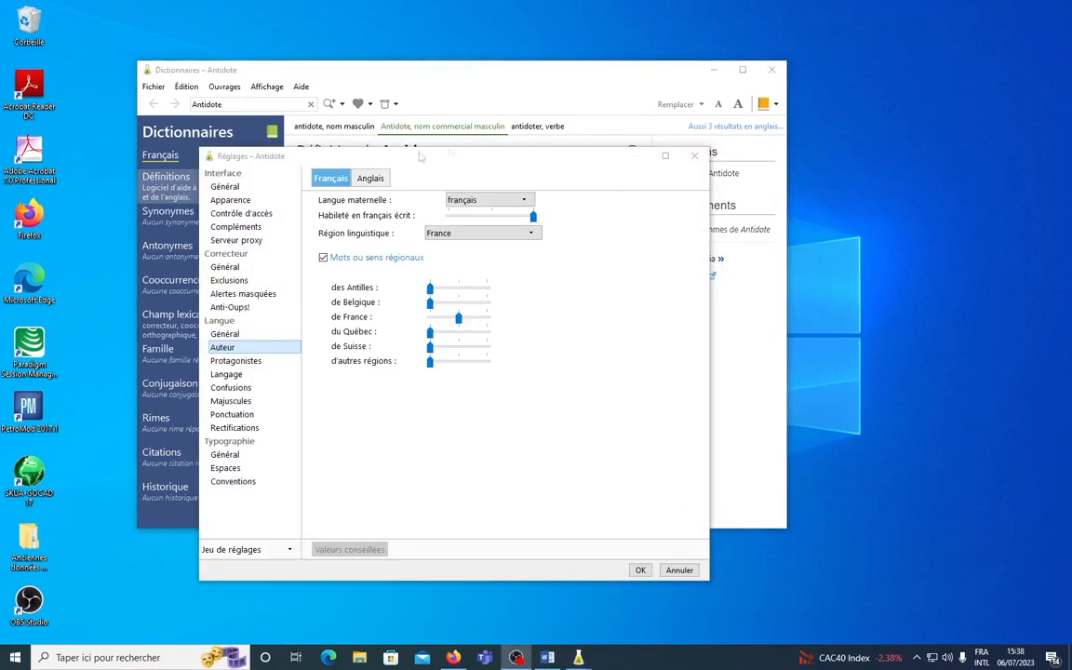
pyautogui.click(243, 376)
pyautogui.click(242, 376)
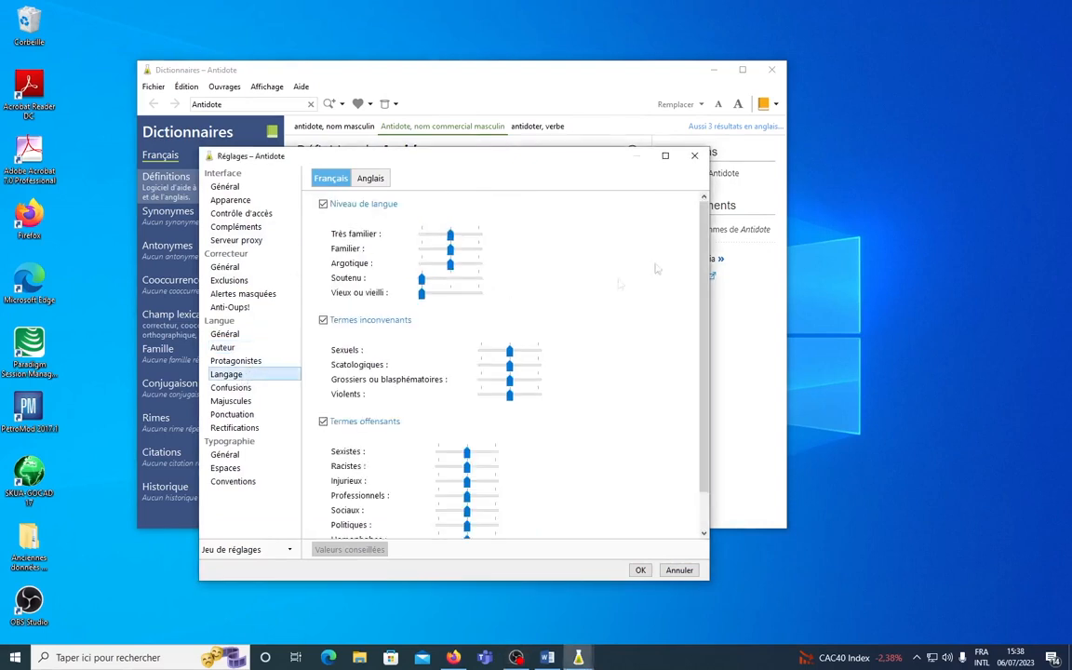
pyautogui.scroll(-1, 636, 244)
pyautogui.scroll(1, 636, 244)
pyautogui.moveTo(422, 280)
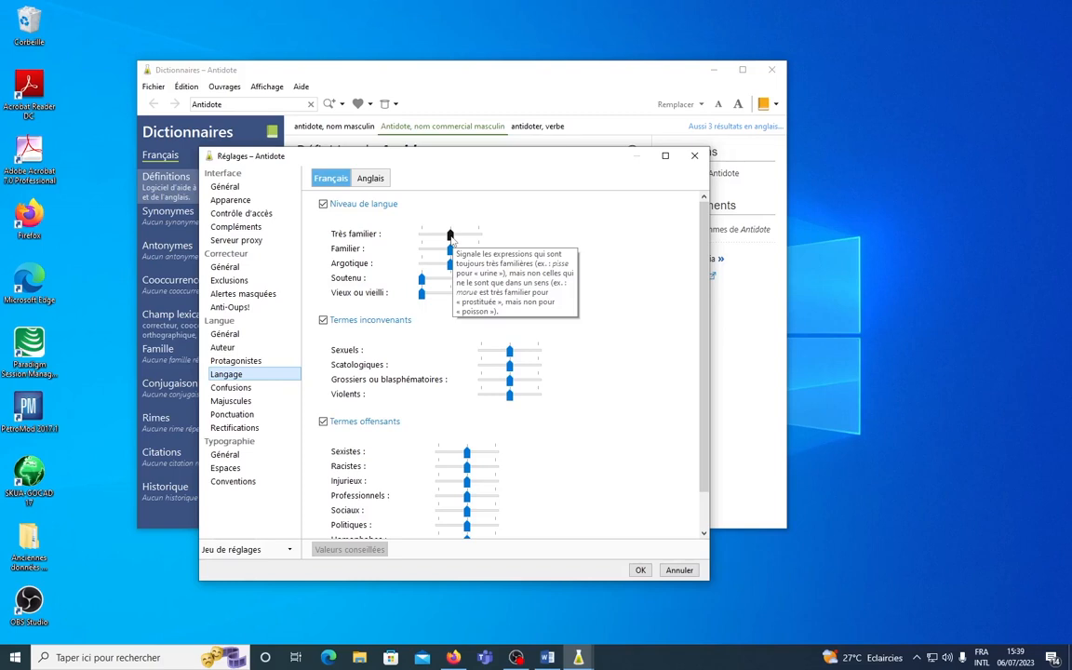
pyautogui.scroll(-1, 637, 280)
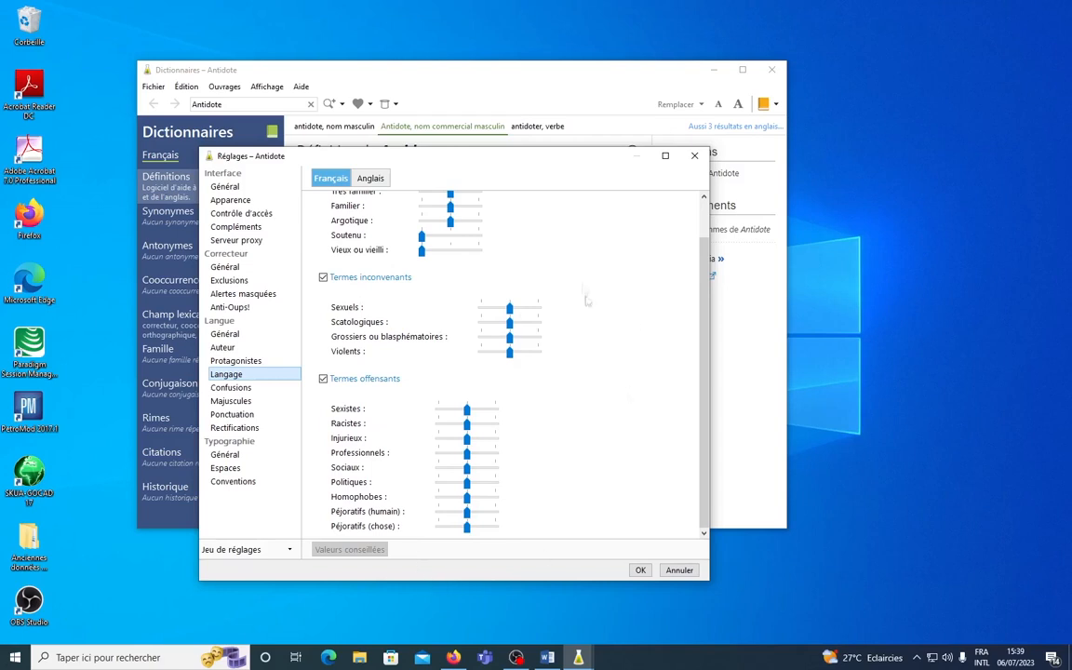
pyautogui.scroll(1, 603, 310)
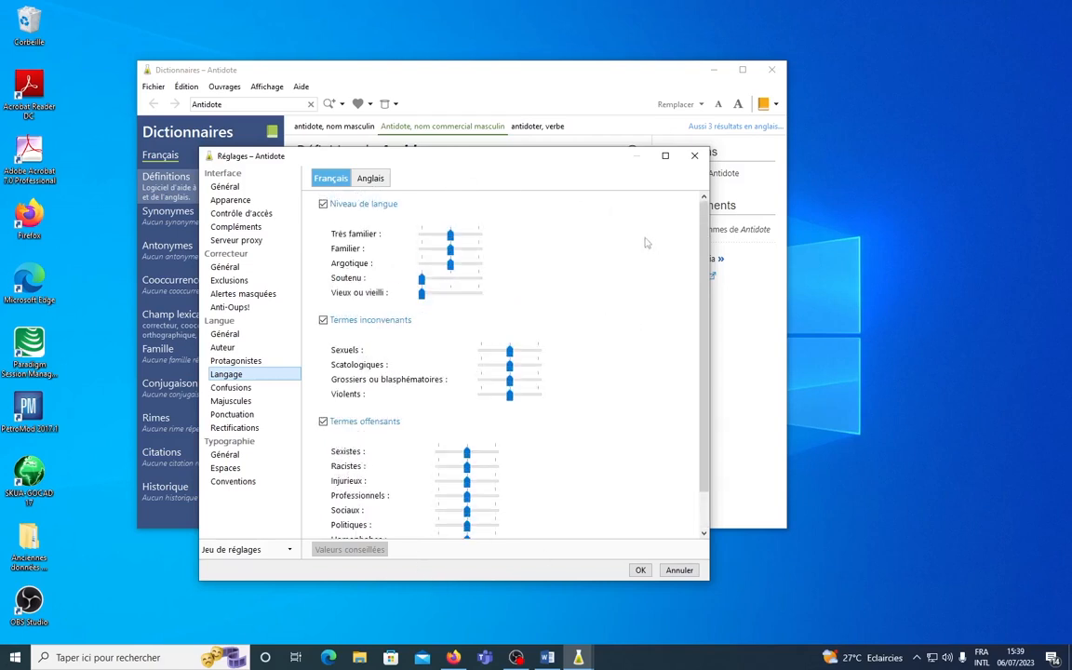
pyautogui.scroll(-1, 645, 242)
pyautogui.scroll(1, 614, 400)
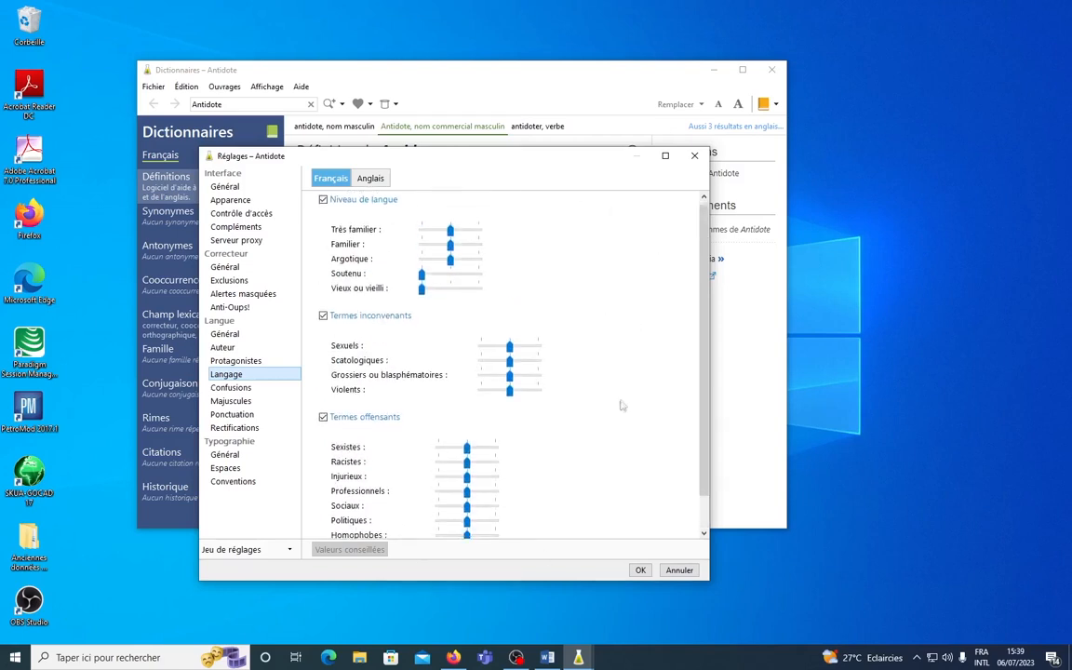
pyautogui.click(370, 178)
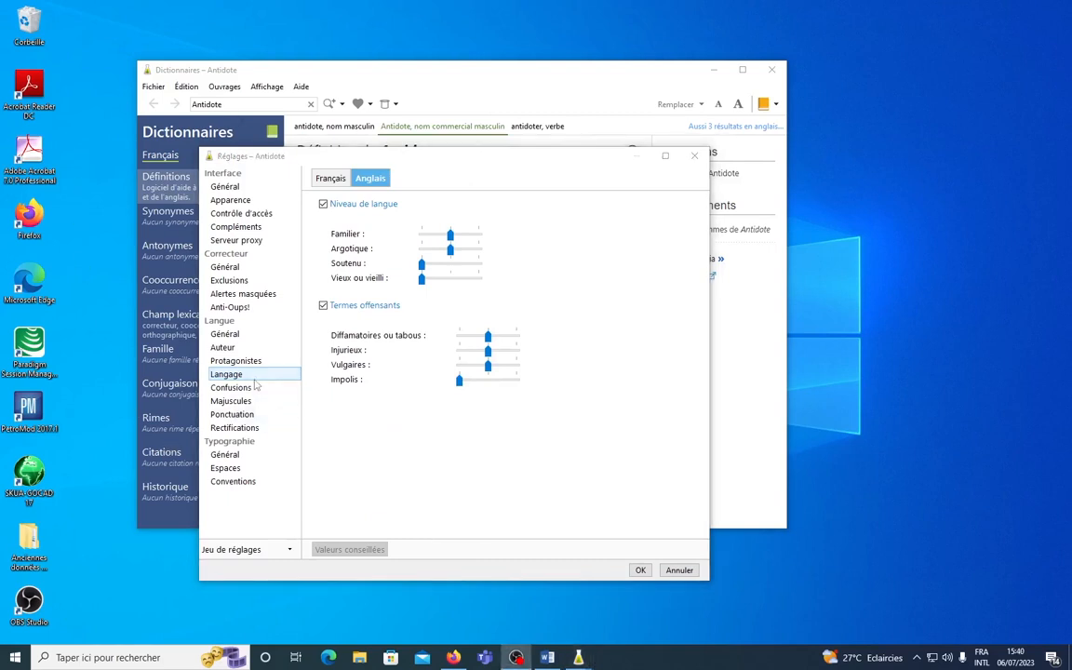
# Examine the Confusions settings and the Ponctuation settings for both English and French
pyautogui.click(249, 385)
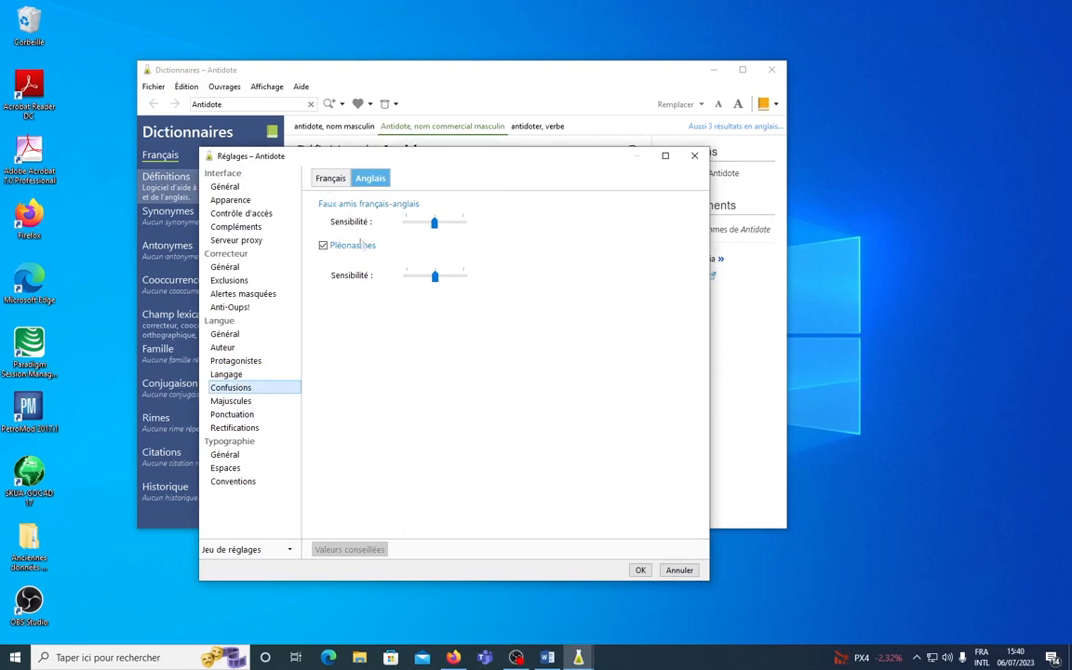
pyautogui.click(330, 177)
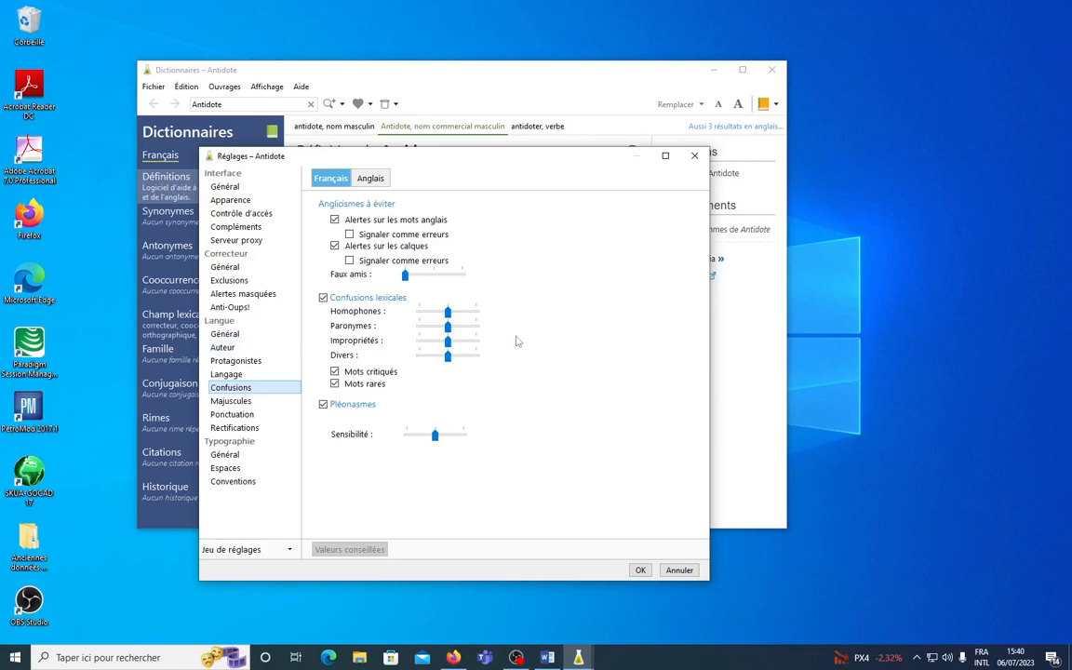
pyautogui.click(223, 347)
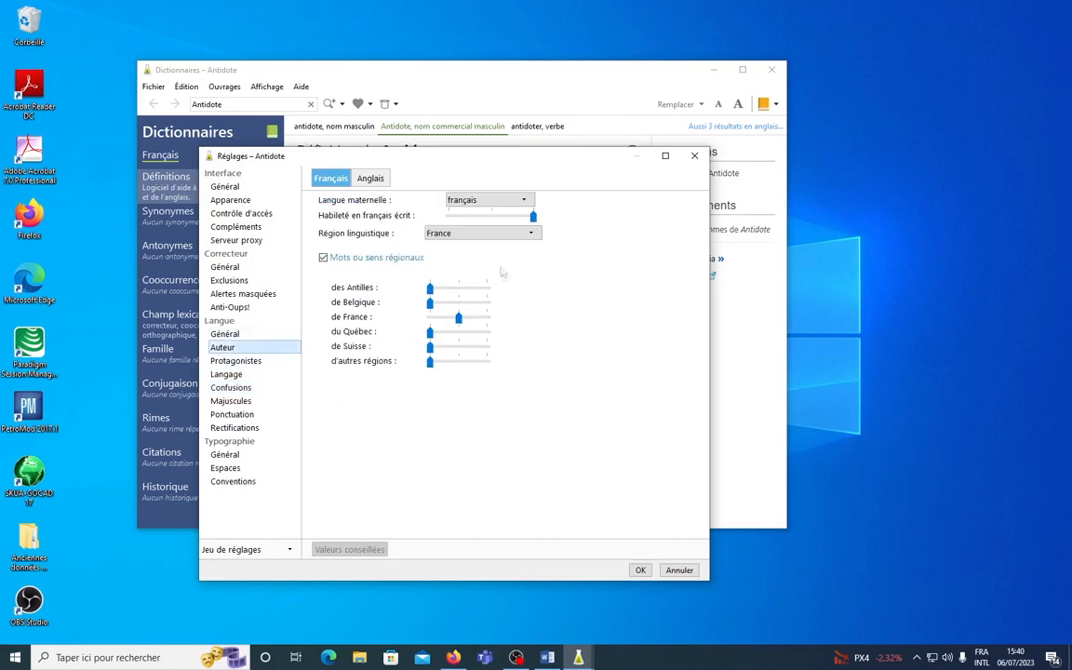
pyautogui.click(232, 374)
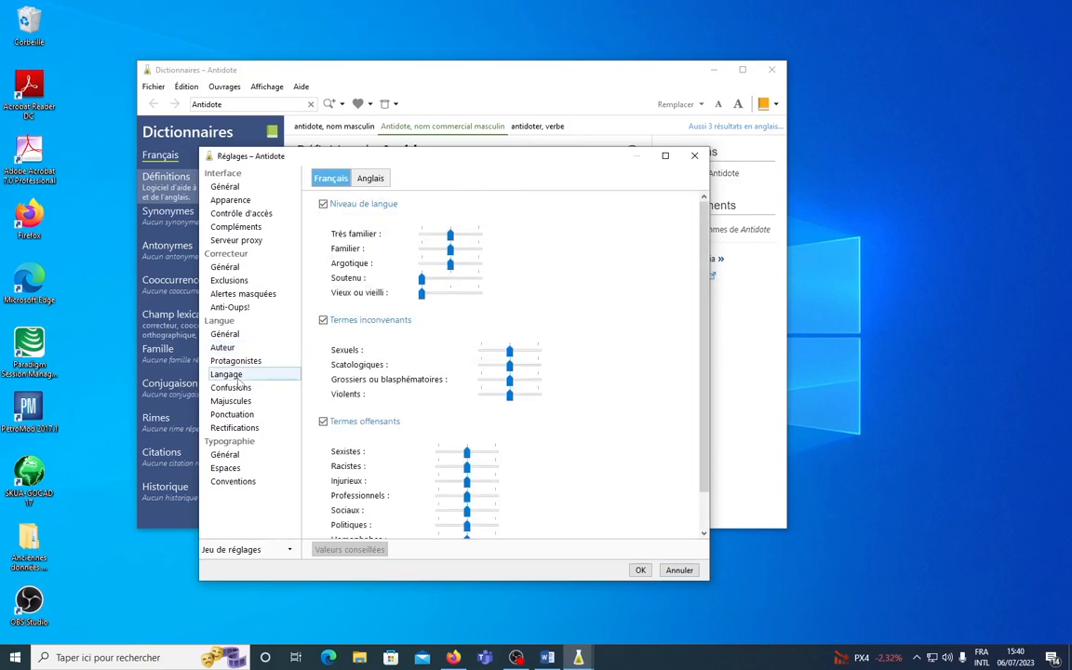
pyautogui.click(233, 386)
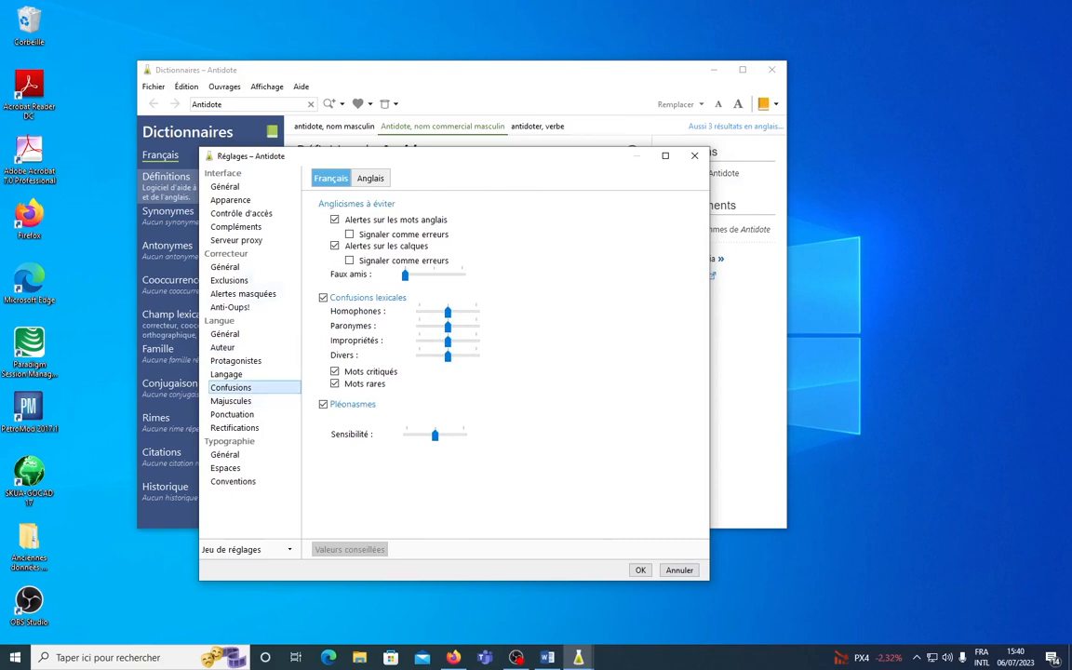
pyautogui.click(233, 414)
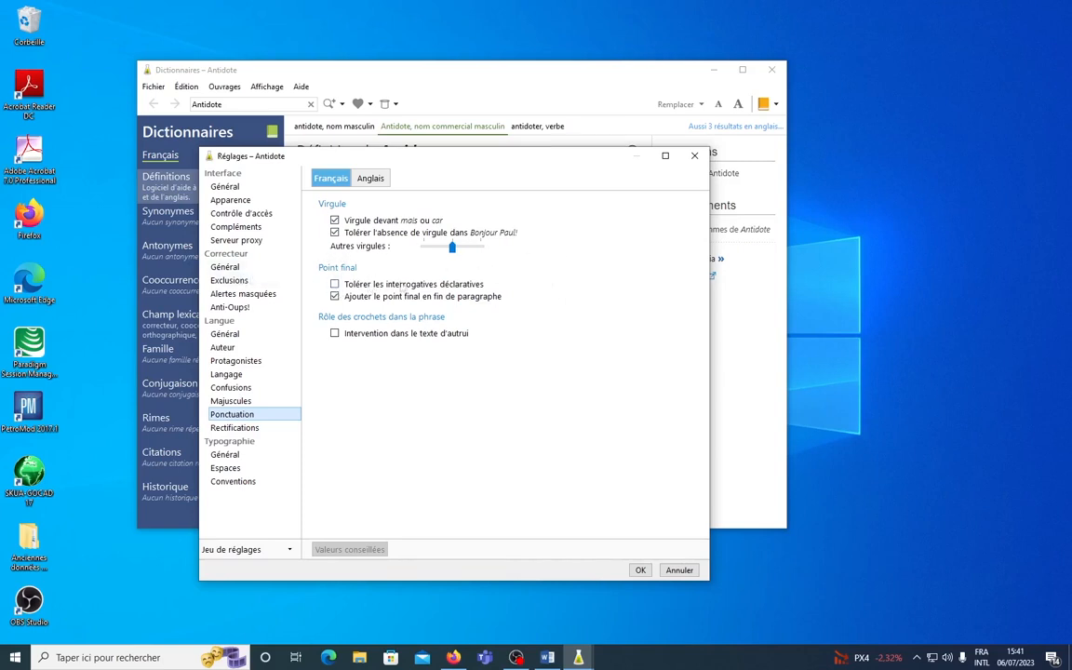
pyautogui.click(372, 180)
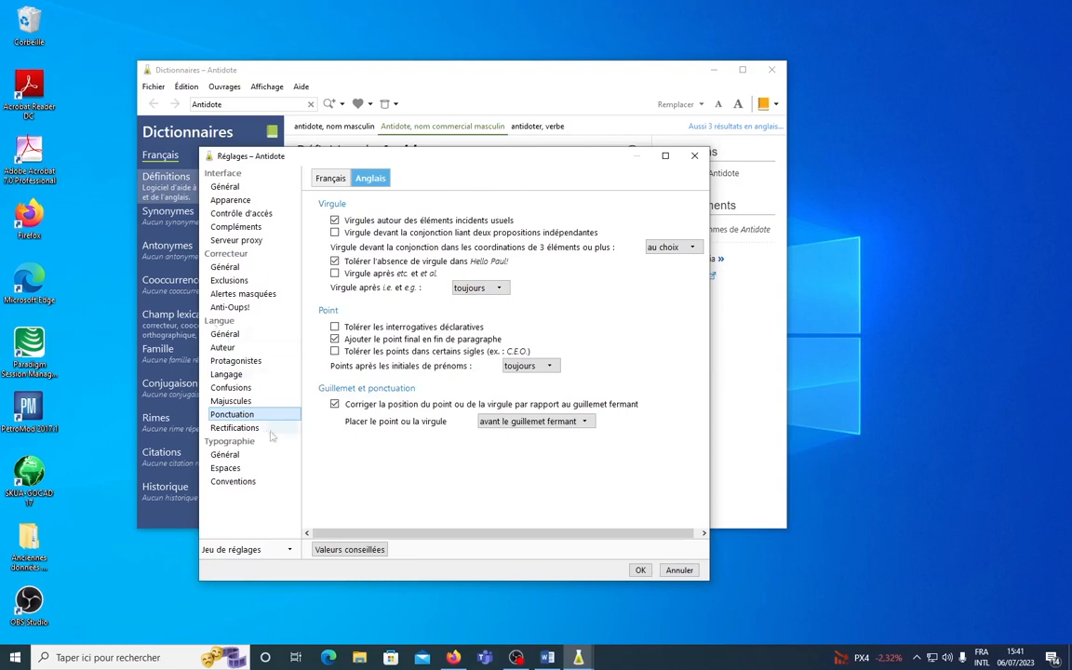
# In the French spelling rectifications settings, choose traditionnelle as the favoured spelling in cases of ambiguity
pyautogui.click(234, 427)
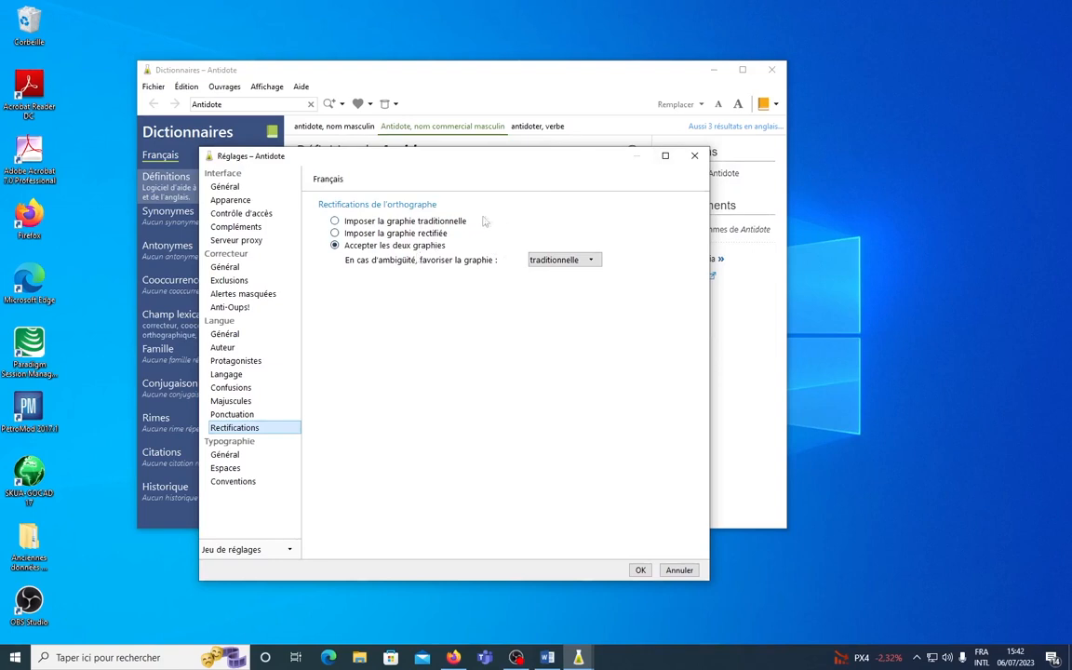
pyautogui.click(568, 262)
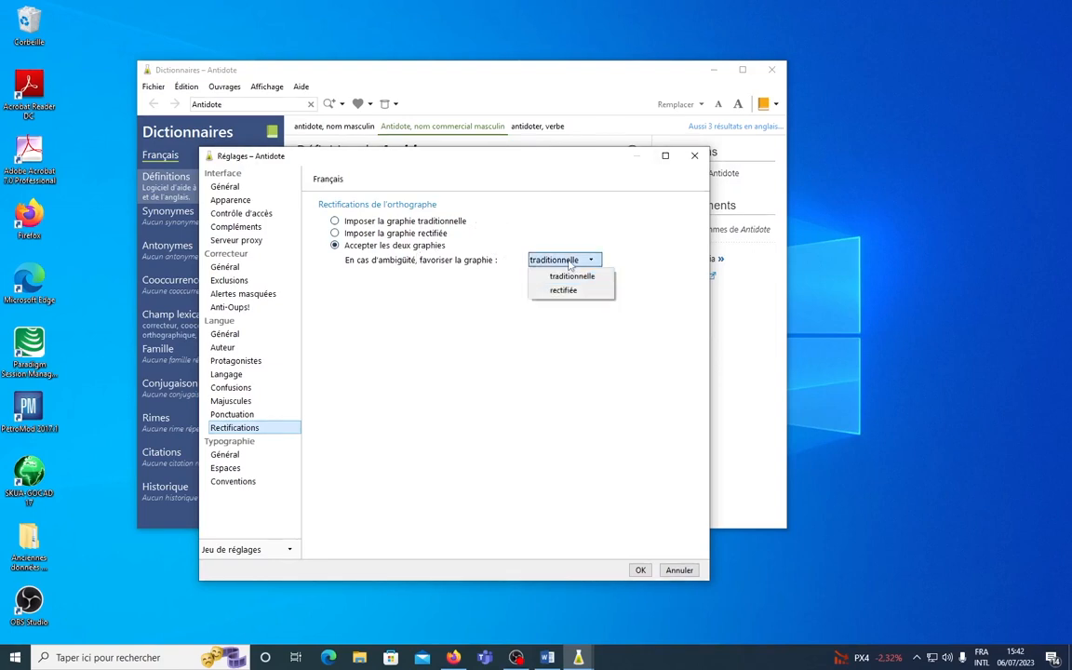
pyautogui.click(571, 276)
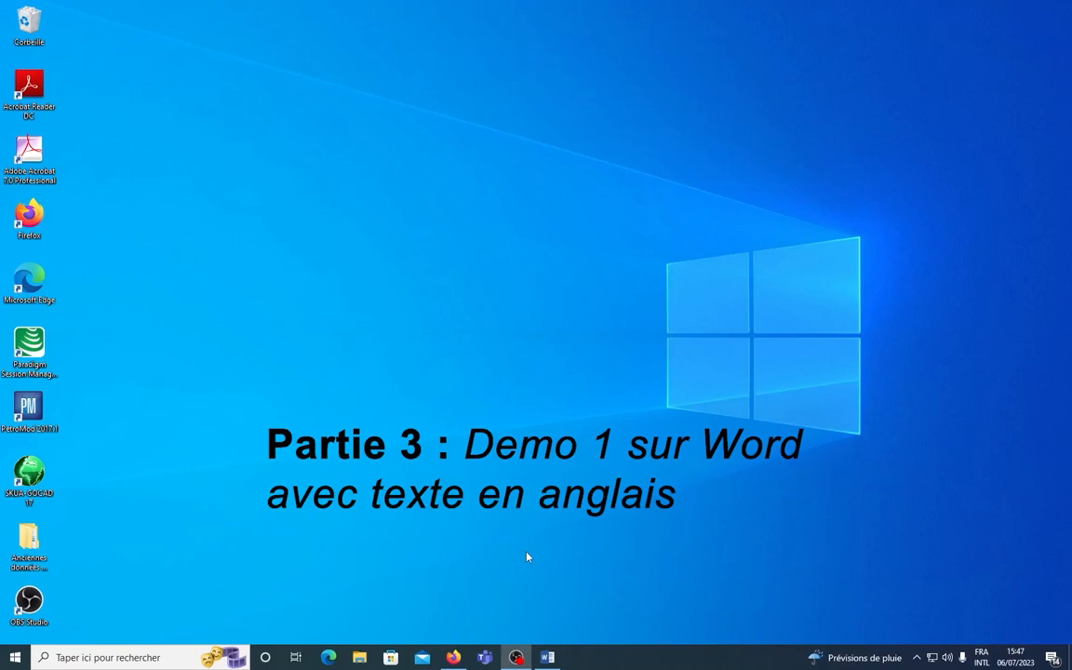
# Switch to the Word document, run the Antidote corrector on its English text, and place the document and corrector windows side by side
pyautogui.click(549, 656)
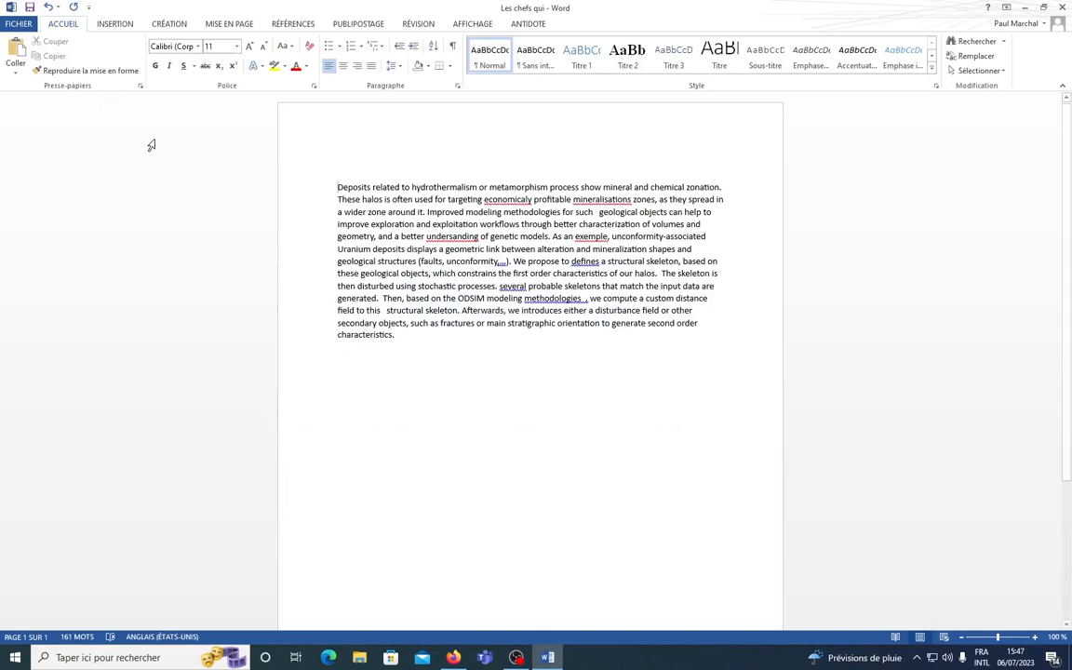
pyautogui.click(528, 25)
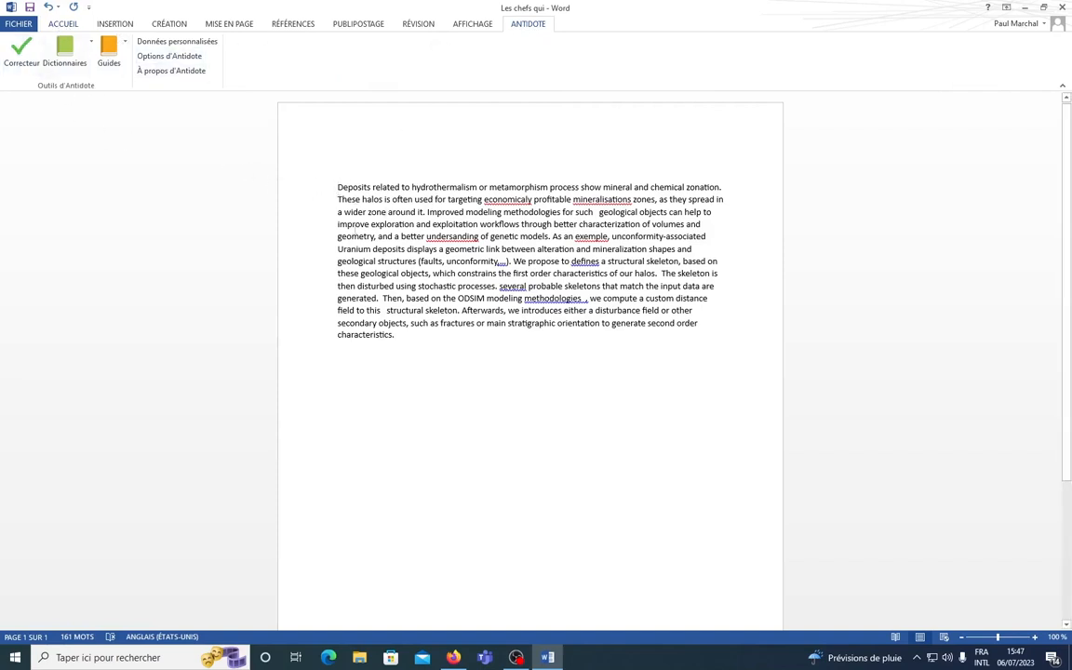
pyautogui.moveTo(398, 336); pyautogui.dragTo(292, 162)
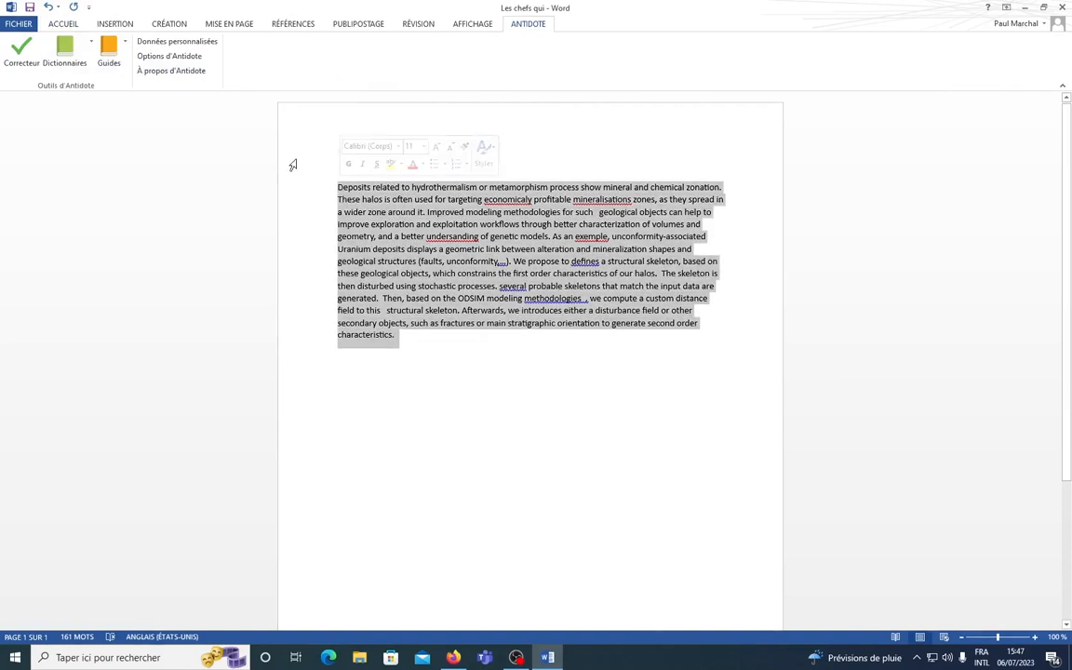
pyautogui.click(331, 177)
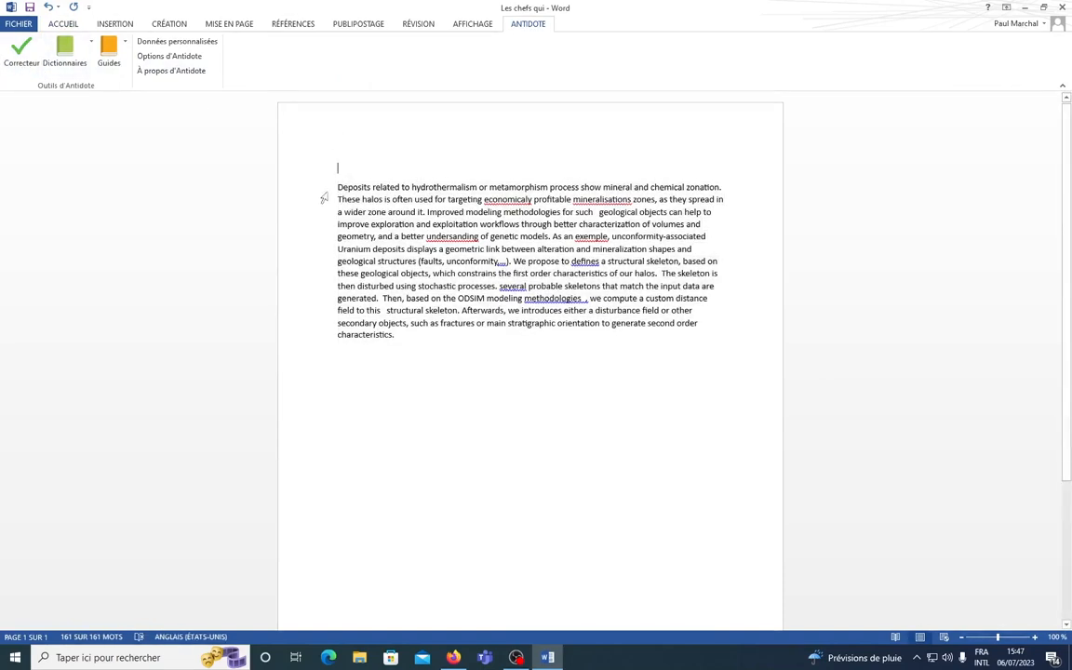
pyautogui.click(18, 54)
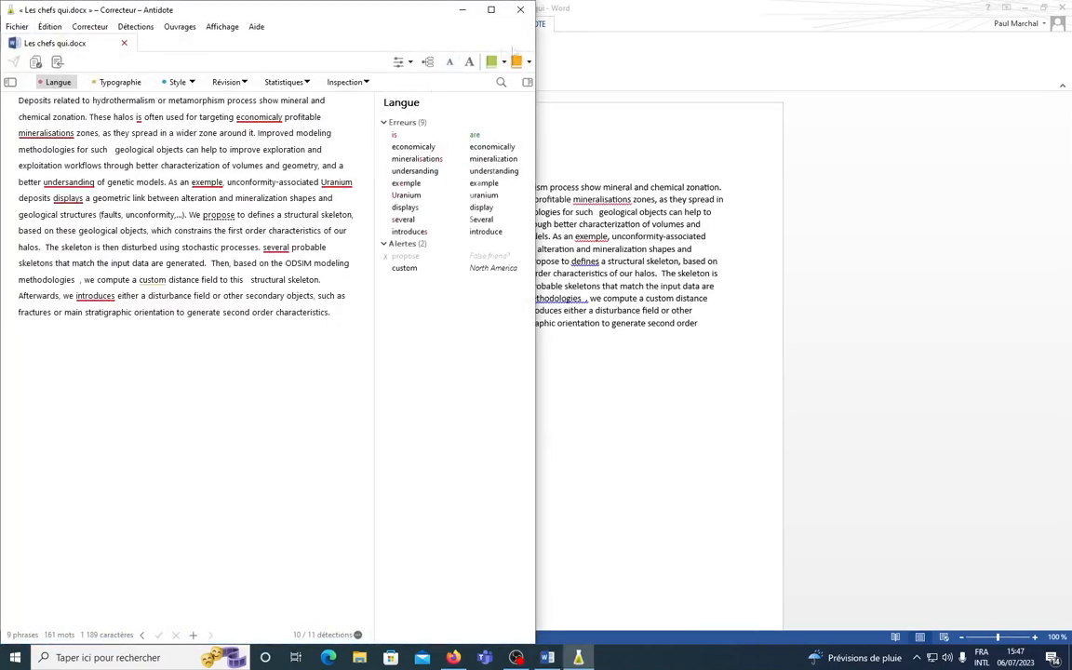
pyautogui.moveTo(642, 15); pyautogui.dragTo(2, 311)
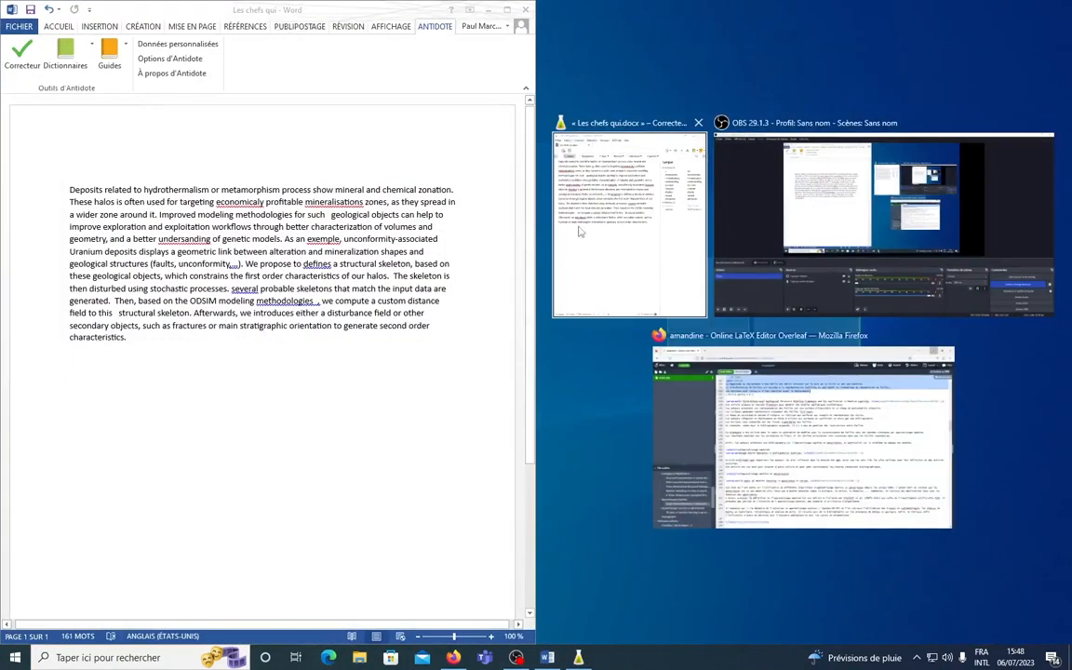
pyautogui.click(567, 233)
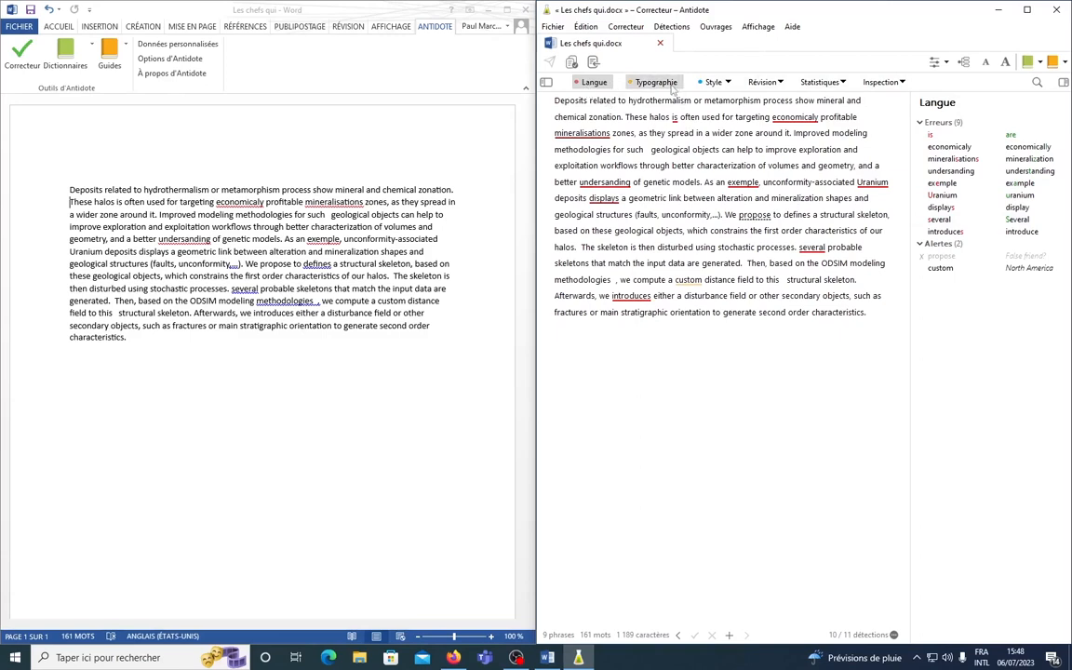
# Review the typography detections and the repeated words in the text, highlighting the repetitions of "mineral" and "zonation"
pyautogui.click(672, 84)
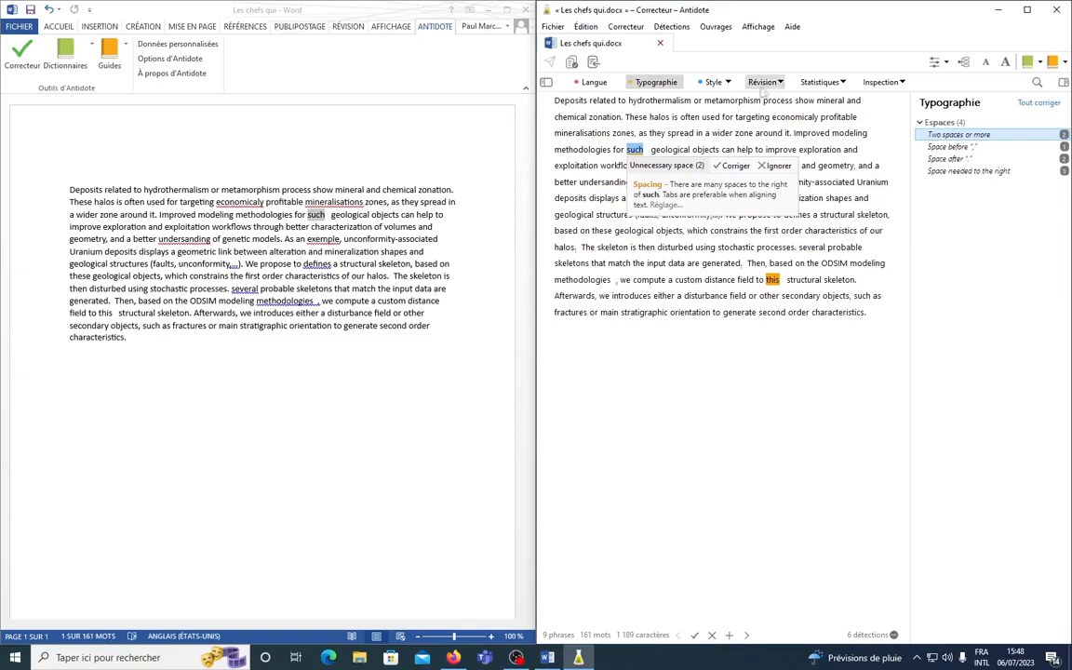
pyautogui.click(710, 82)
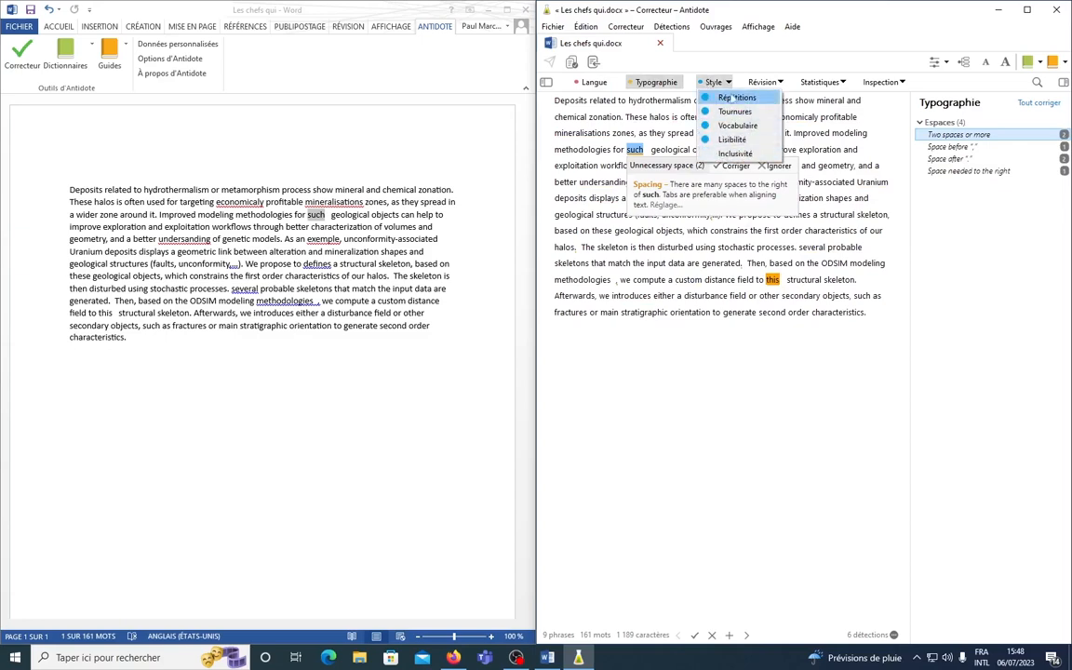
pyautogui.click(728, 99)
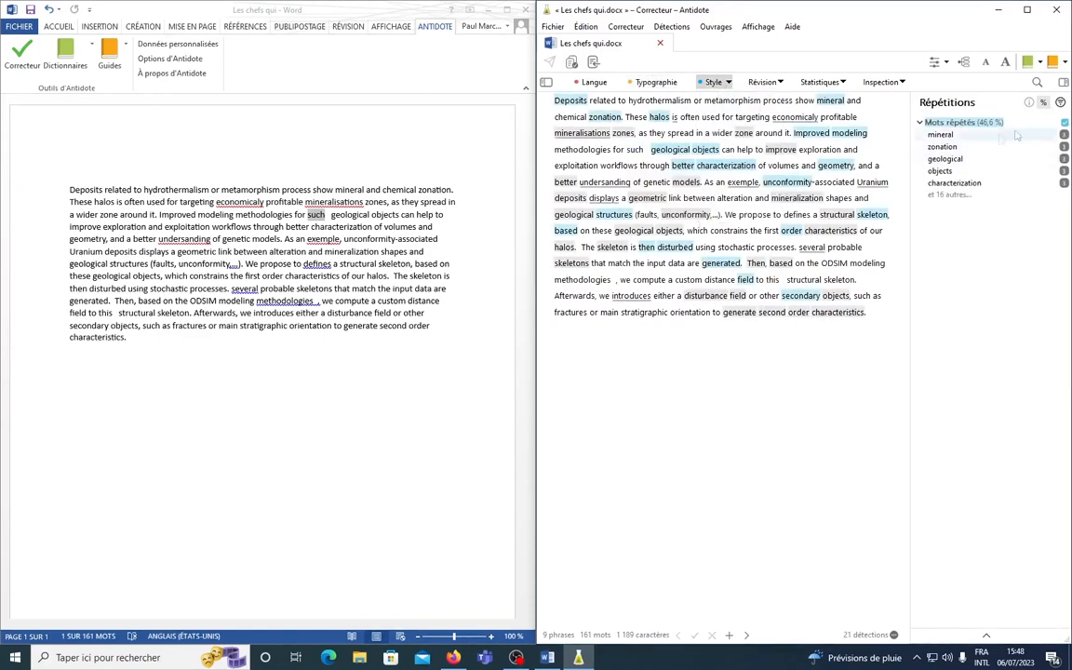
pyautogui.click(953, 136)
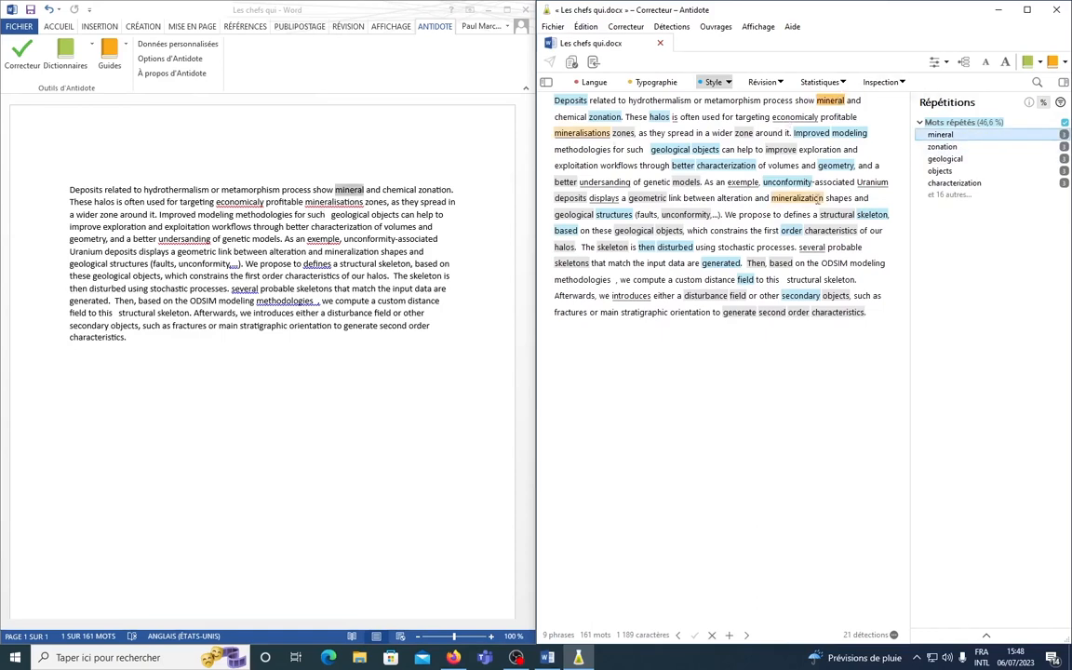
pyautogui.press('Down')
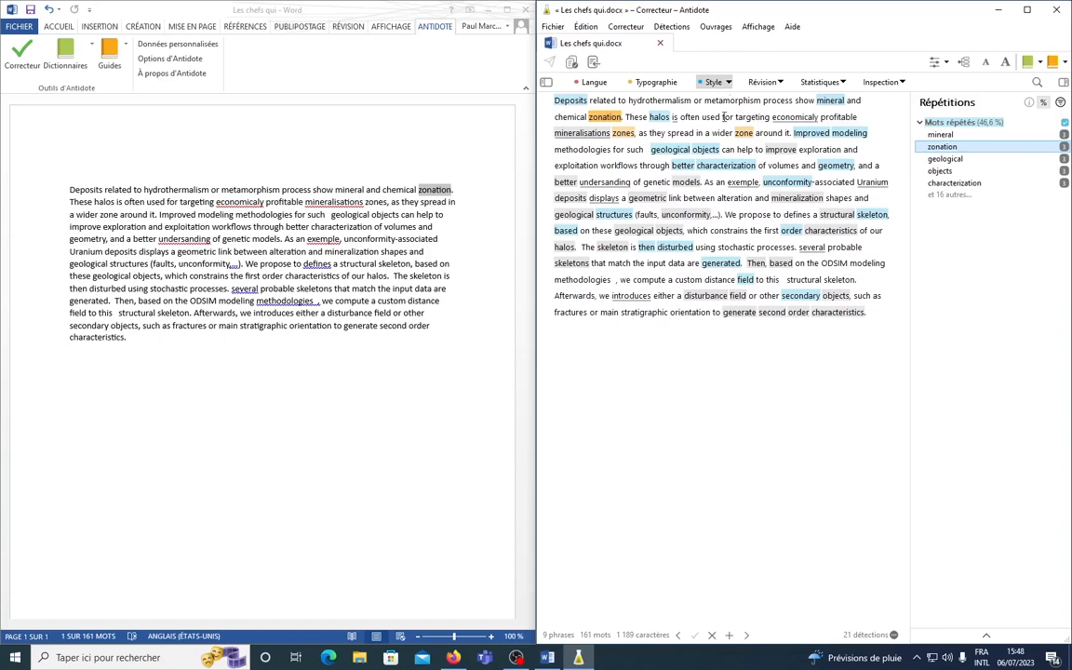
# Review the style detections for Tournures, Vocabulaire and Lisibilité in the text
pyautogui.click(724, 83)
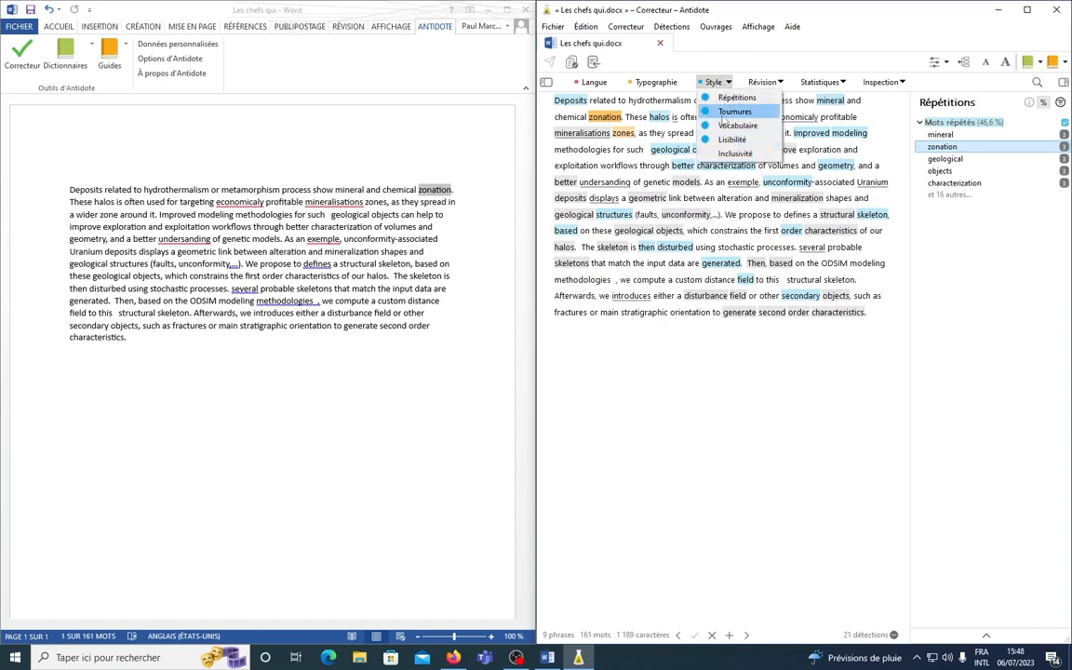
pyautogui.click(723, 110)
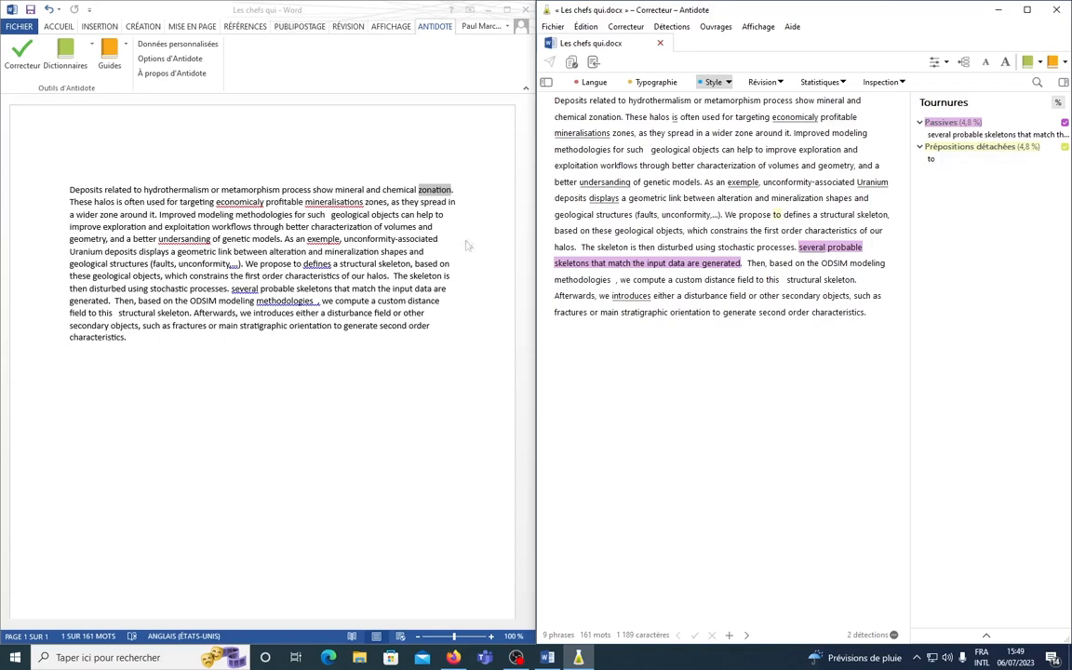
pyautogui.click(714, 82)
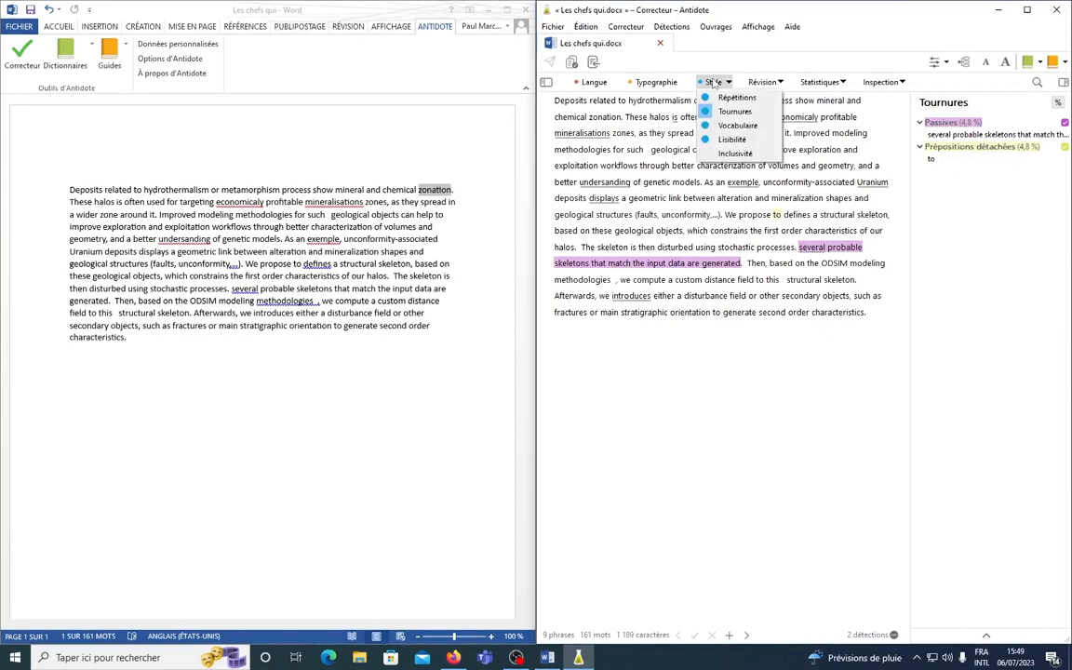
pyautogui.click(725, 130)
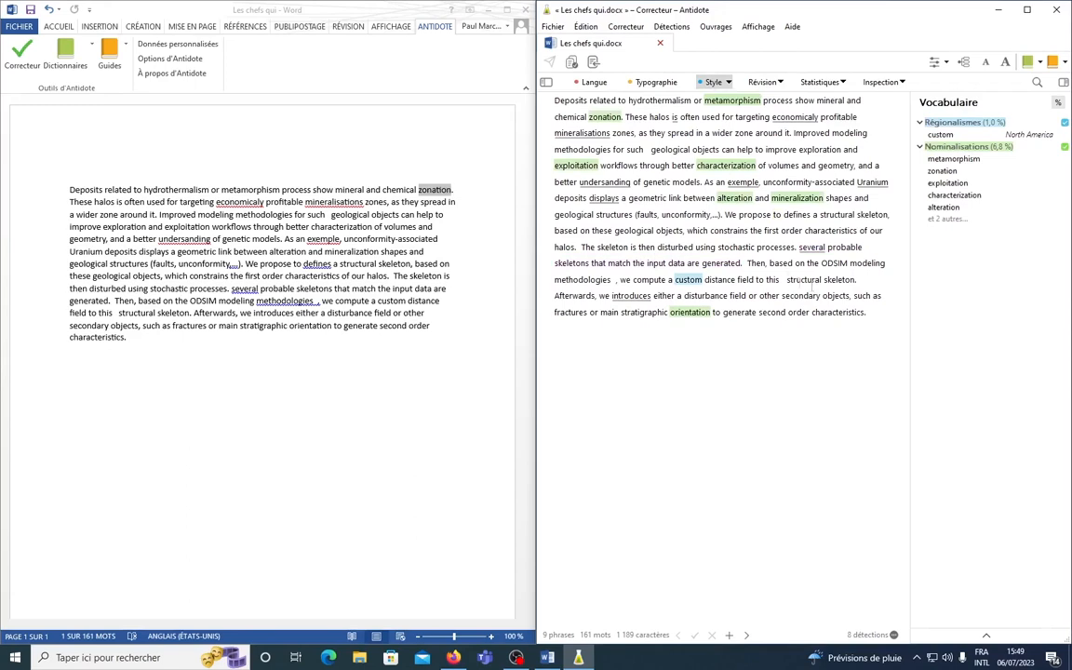
pyautogui.click(714, 82)
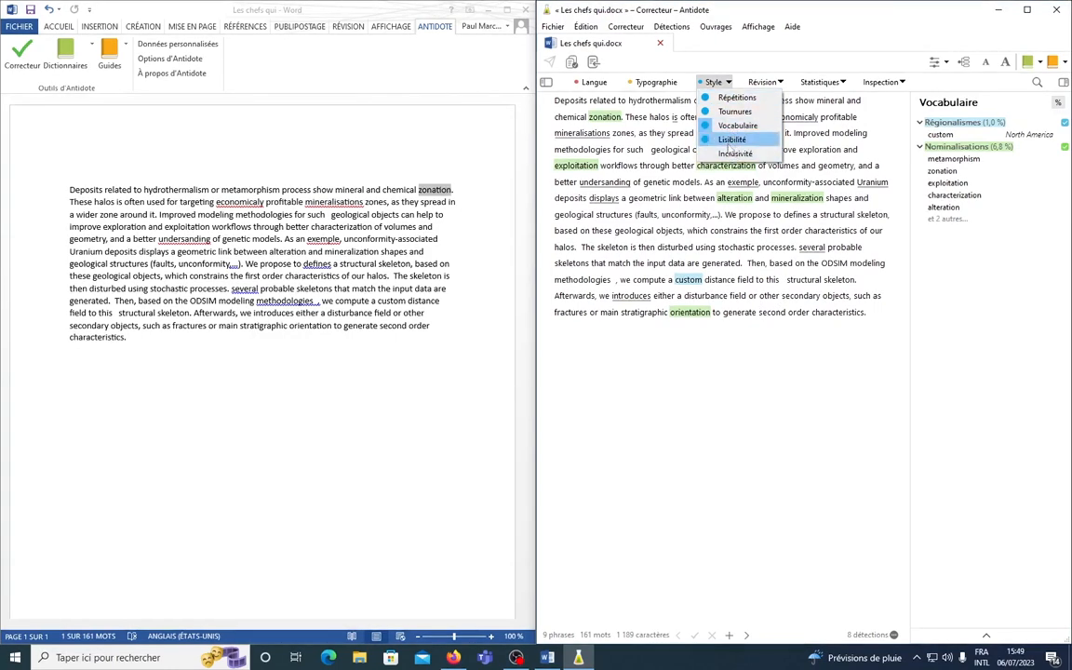
pyautogui.click(731, 138)
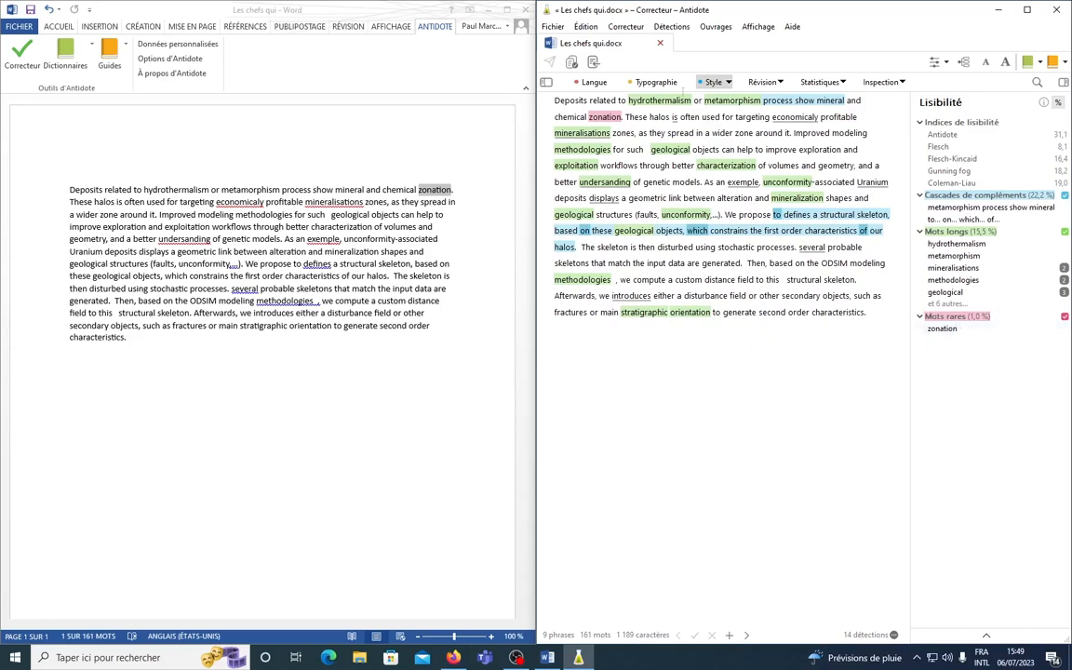
# Review the Inclusivité style detections and the Pragmatique revision filter for the English text
pyautogui.click(712, 82)
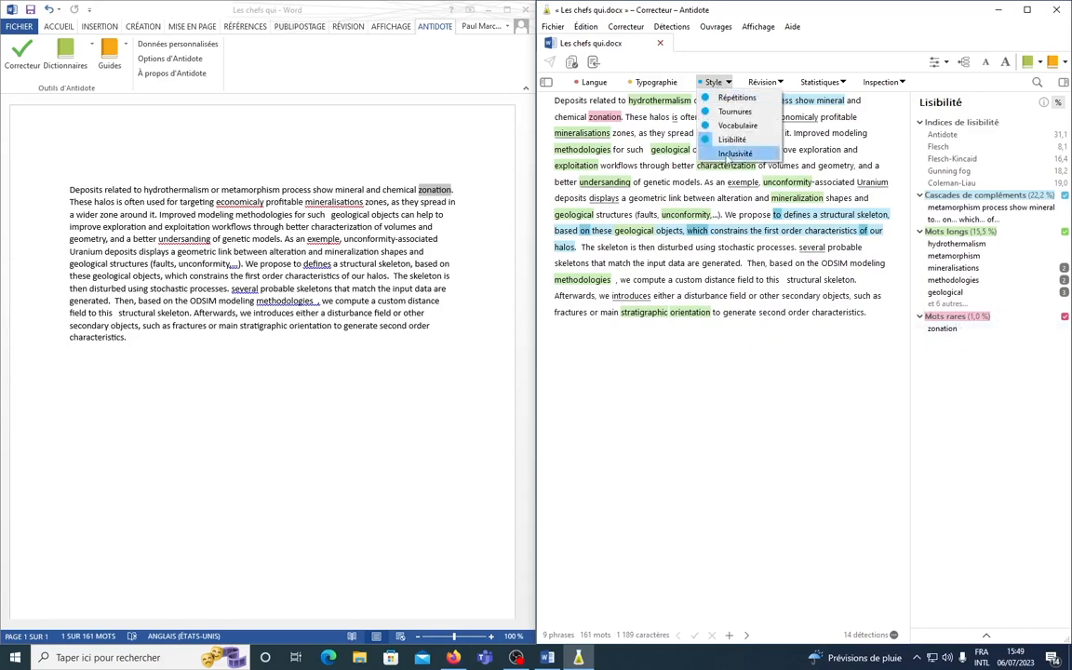
pyautogui.click(730, 154)
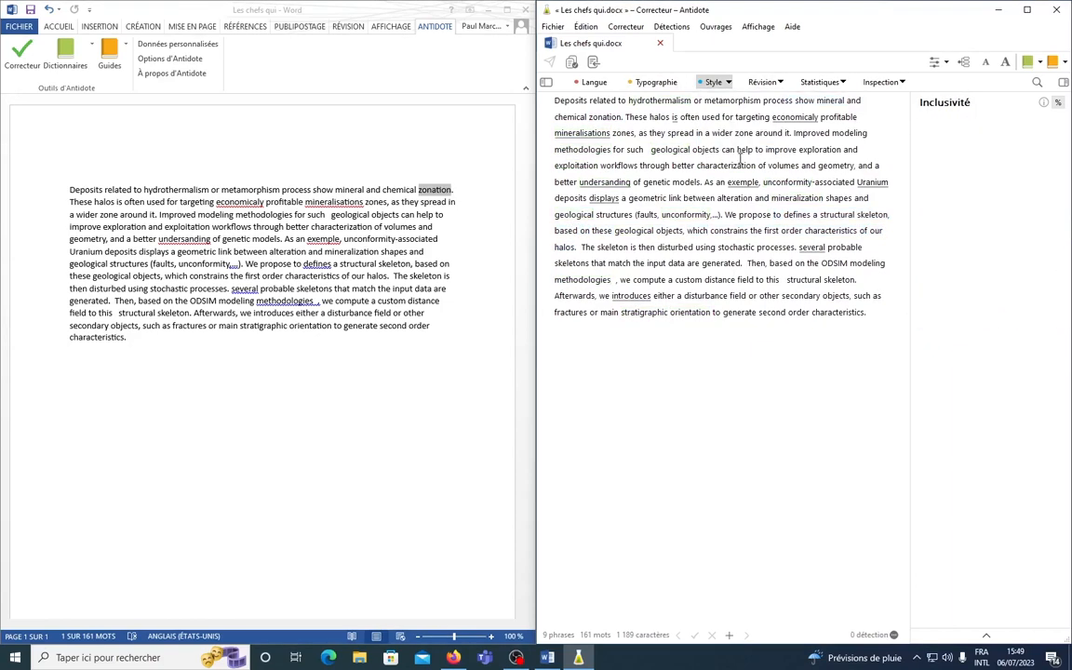
pyautogui.click(762, 82)
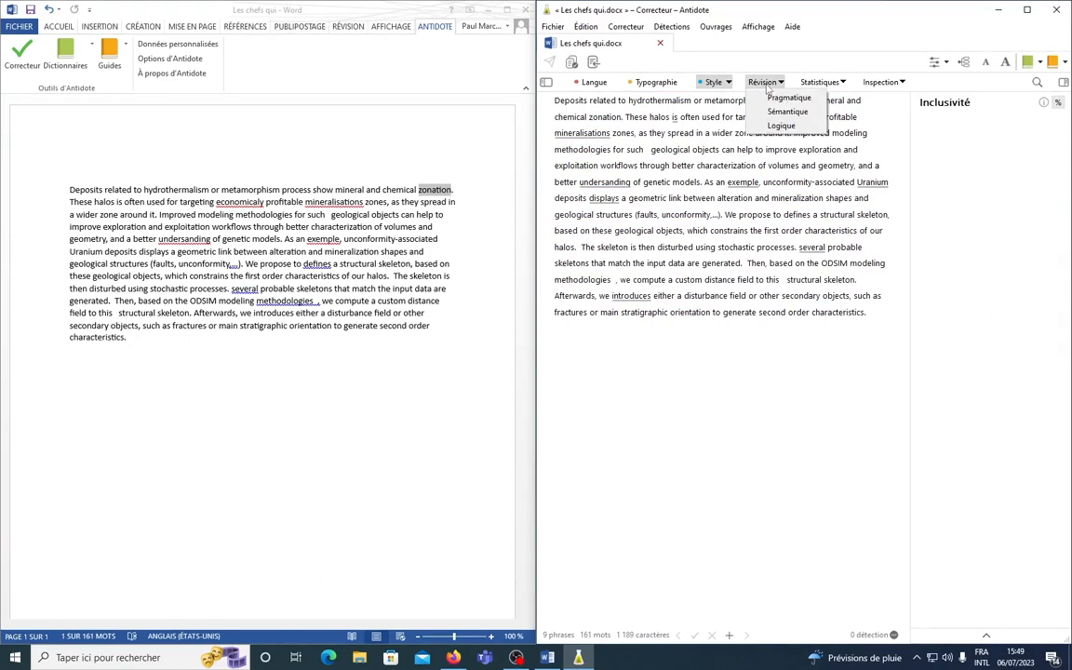
pyautogui.click(772, 98)
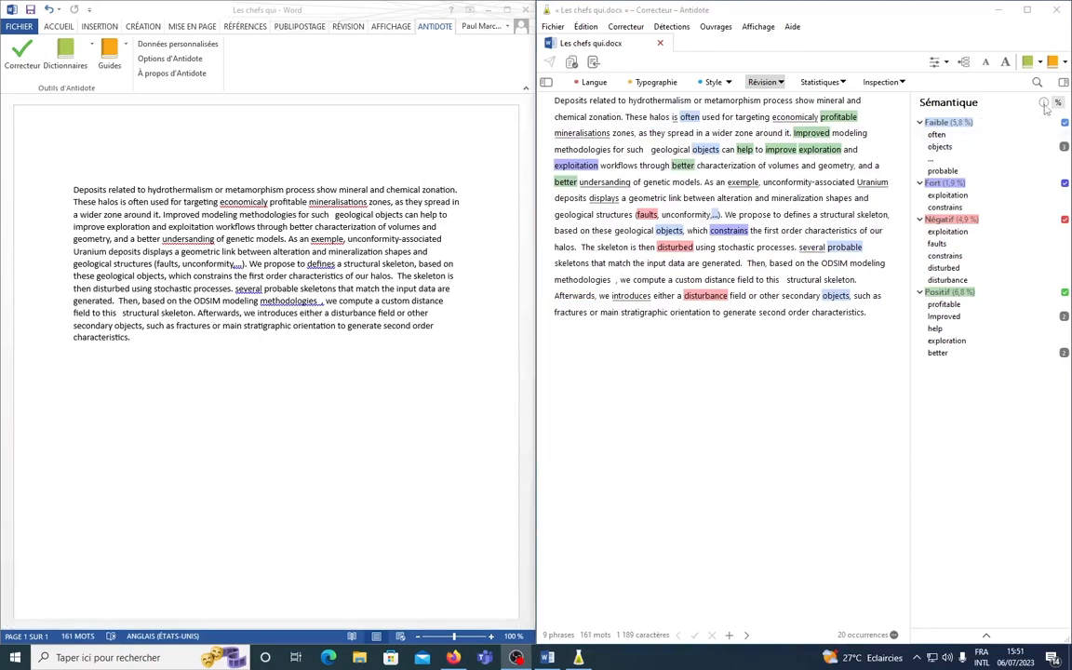
# Consult the guide article "Le contenu sémantique" for the Sémantique revision filter, reading it through before putting its window away
pyautogui.click(1044, 105)
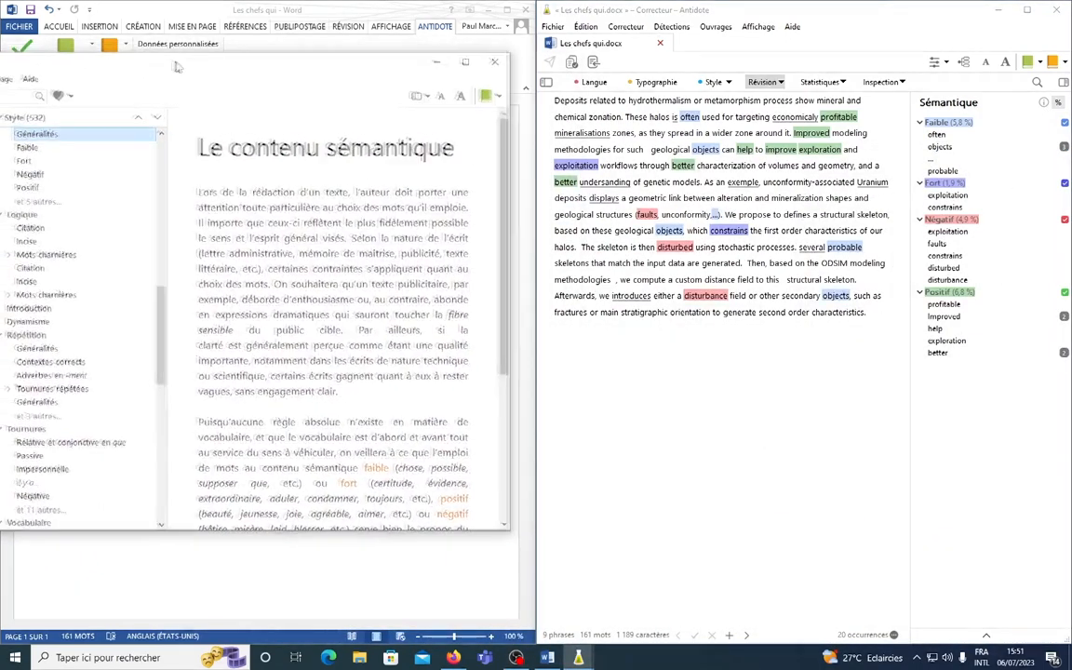
pyautogui.moveTo(177, 66); pyautogui.dragTo(195, 73)
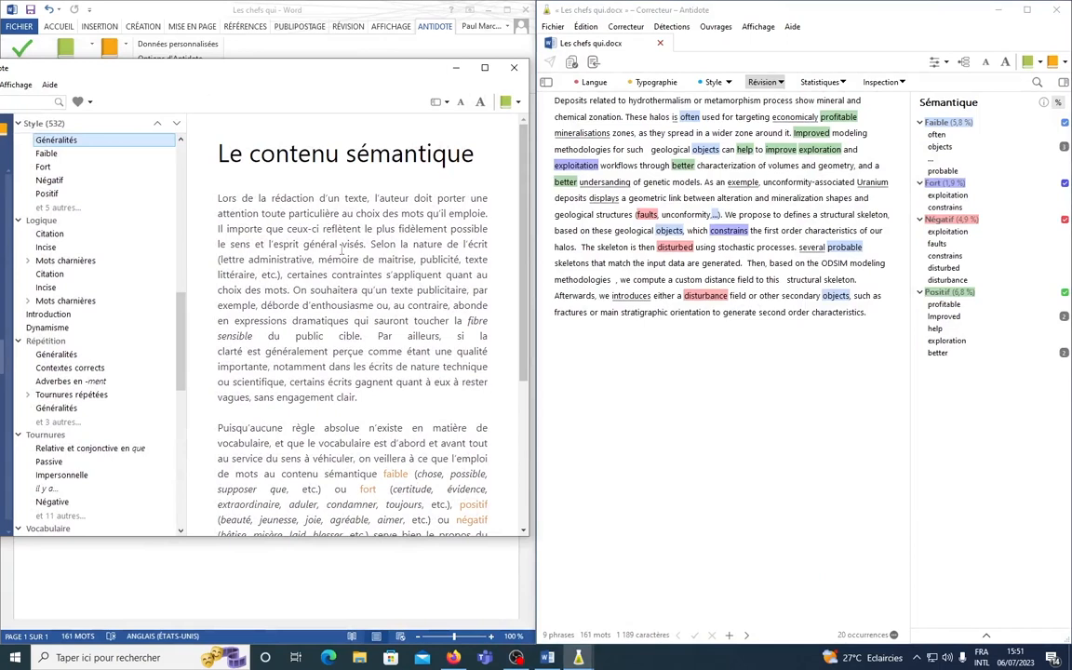
pyautogui.scroll(-2, 349, 230)
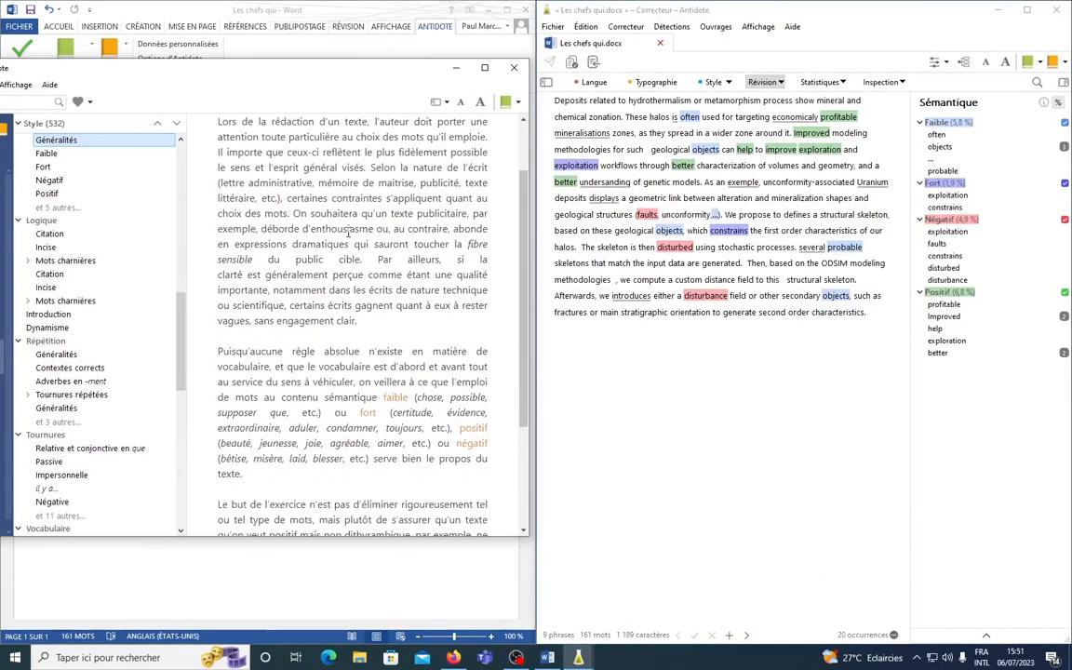
pyautogui.scroll(-4, 347, 231)
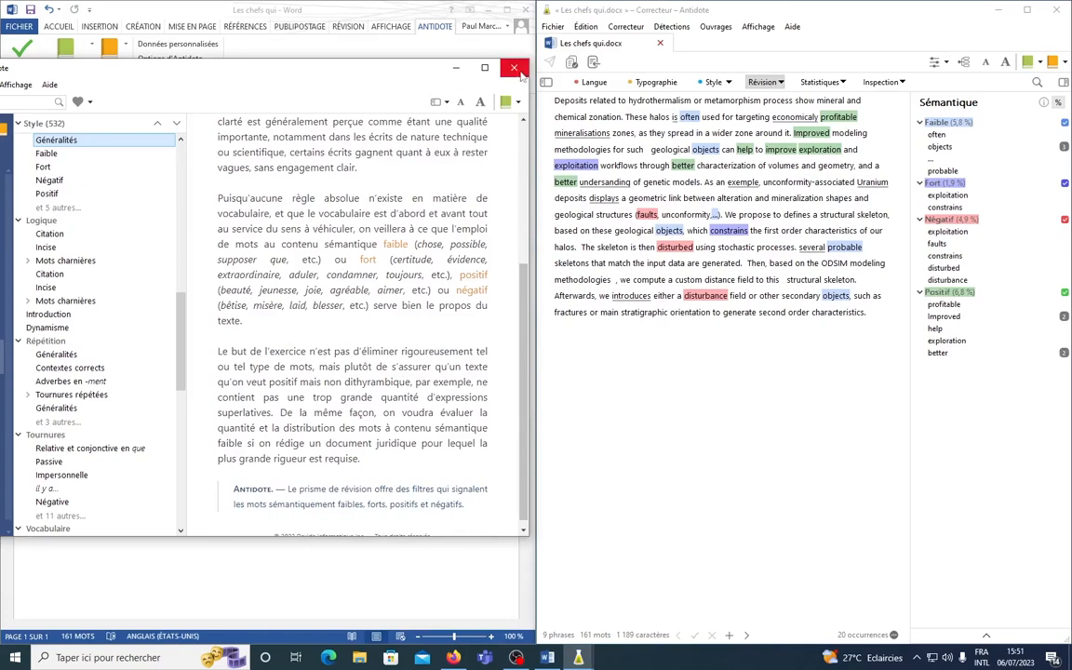
pyautogui.click(456, 67)
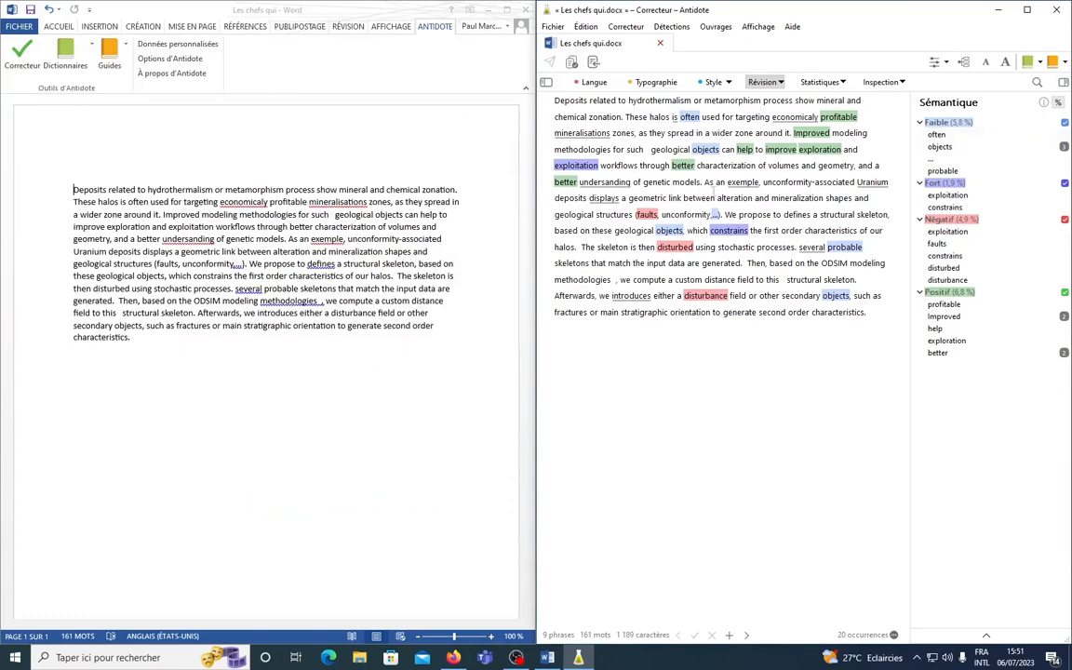
# Examine the Logique revision filter to see the linking words highlighted in the text
pyautogui.click(763, 81)
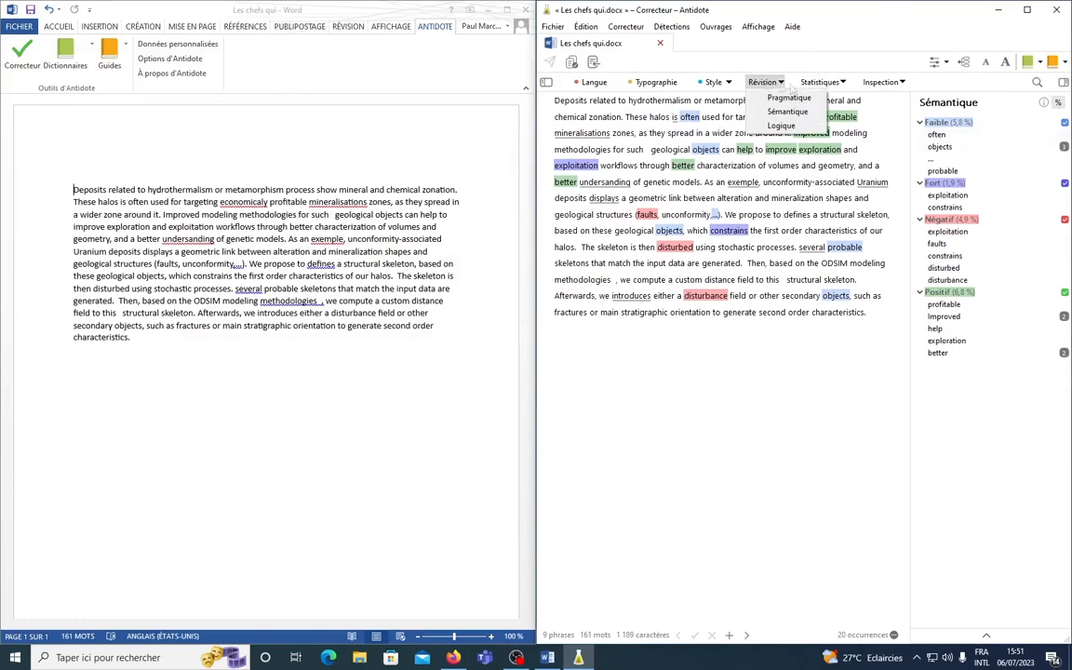
pyautogui.click(778, 124)
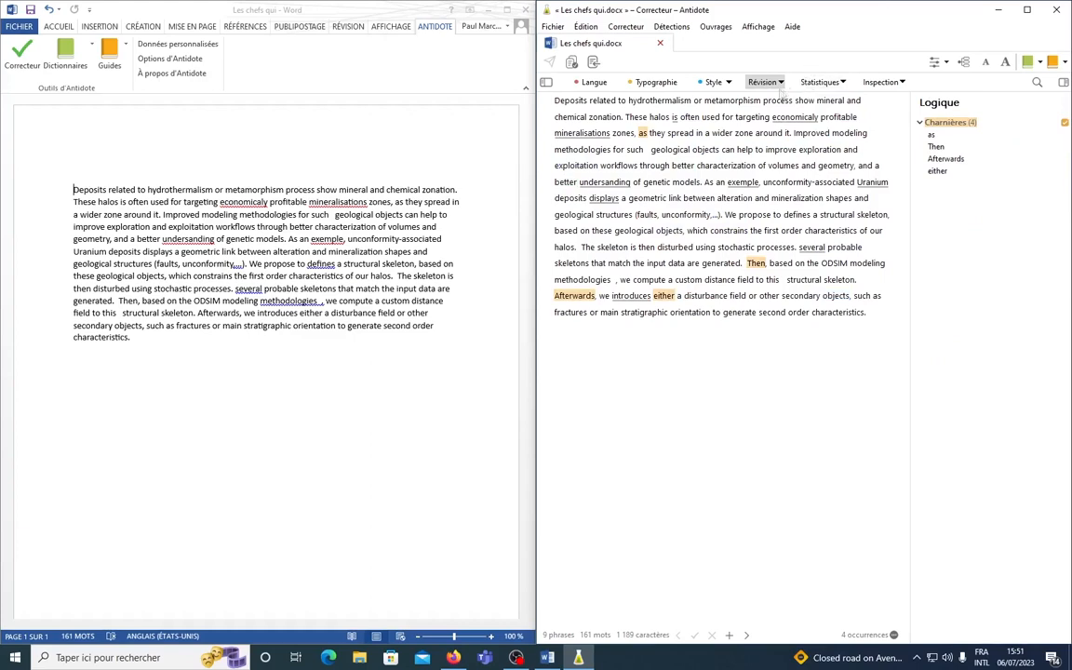
pyautogui.click(771, 83)
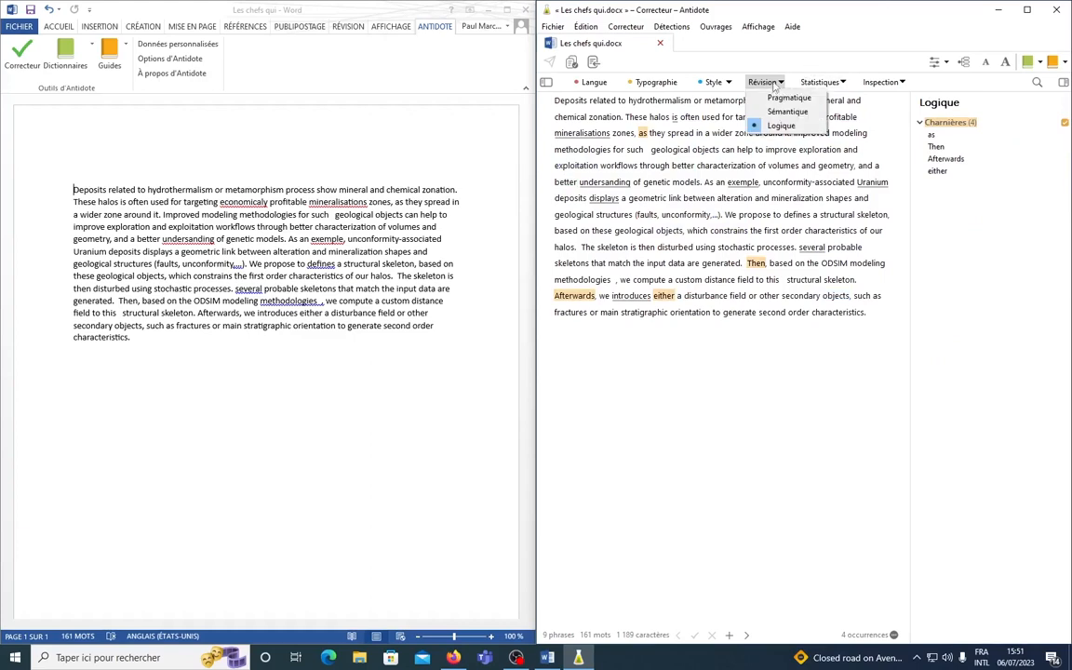
pyautogui.click(746, 376)
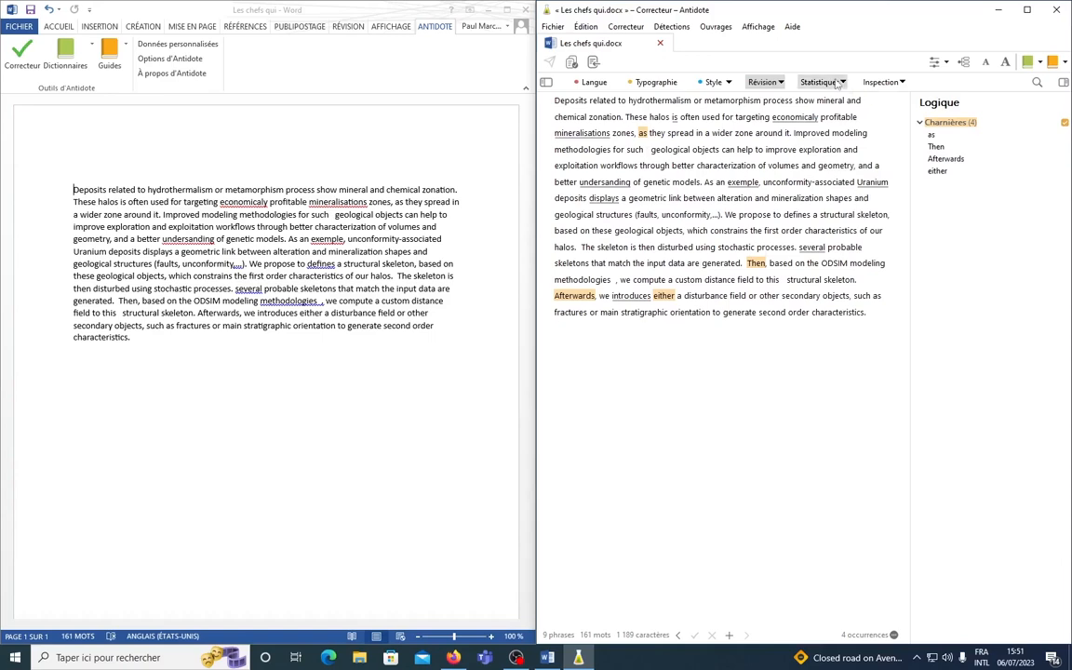
# Examine the text's statistics for Tailles, Performances, Regroupements and Langues
pyautogui.click(812, 83)
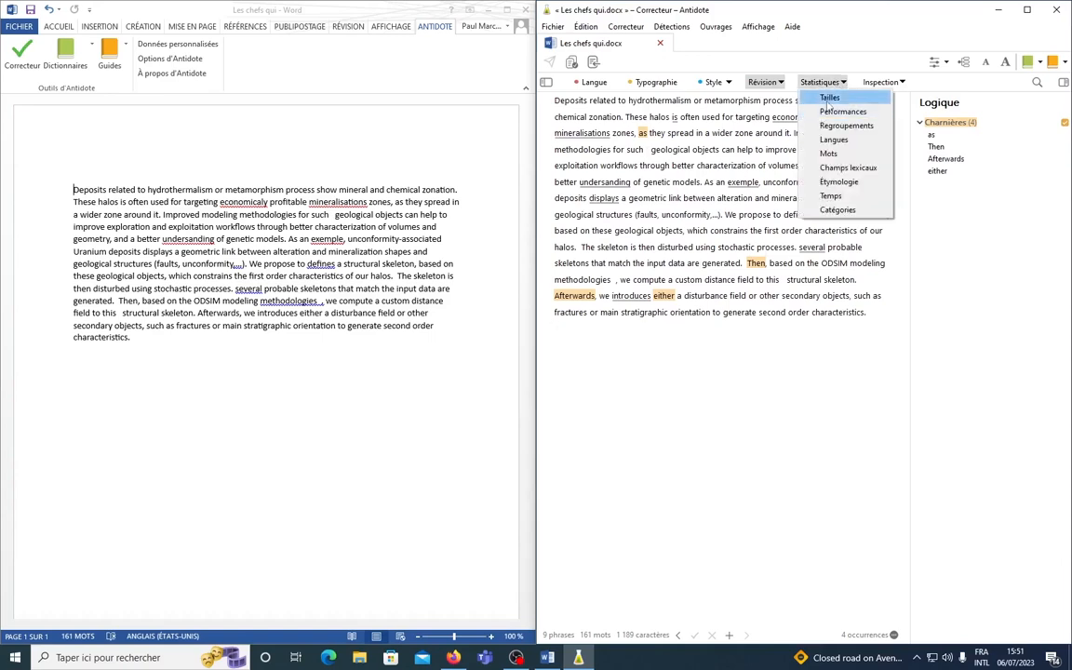
pyautogui.click(828, 99)
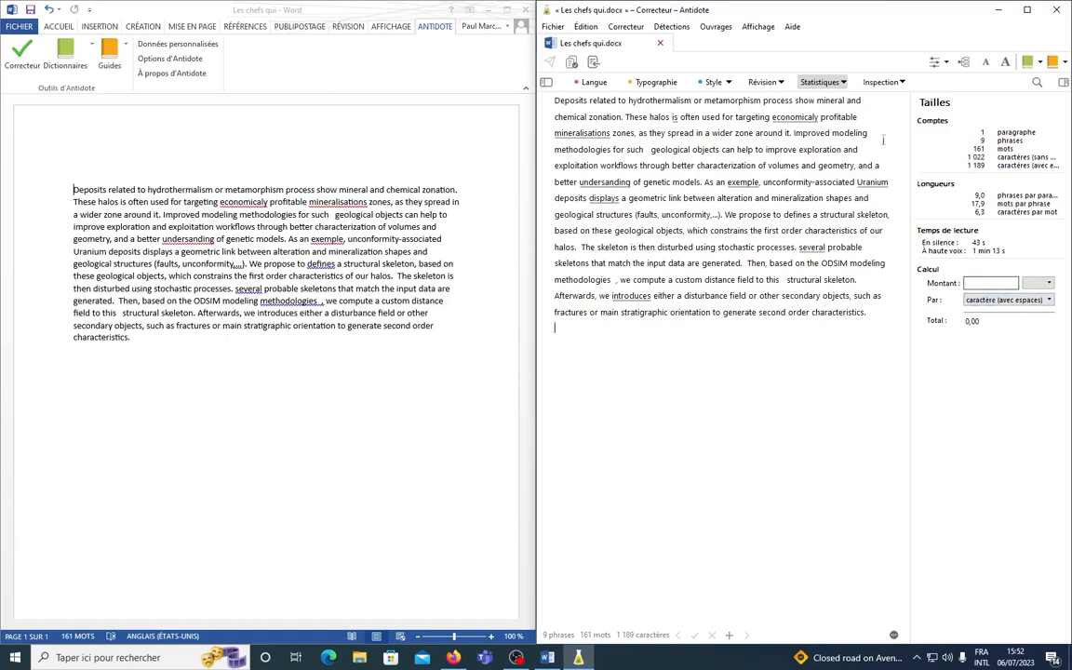
pyautogui.click(832, 81)
pyautogui.click(841, 110)
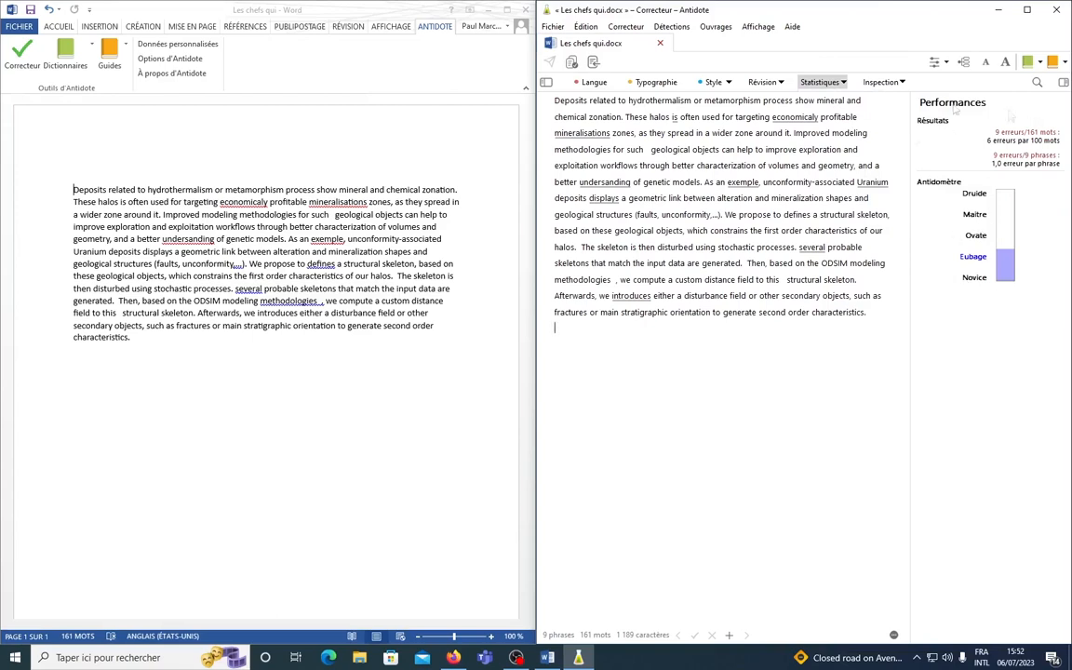
pyautogui.click(823, 84)
pyautogui.click(758, 124)
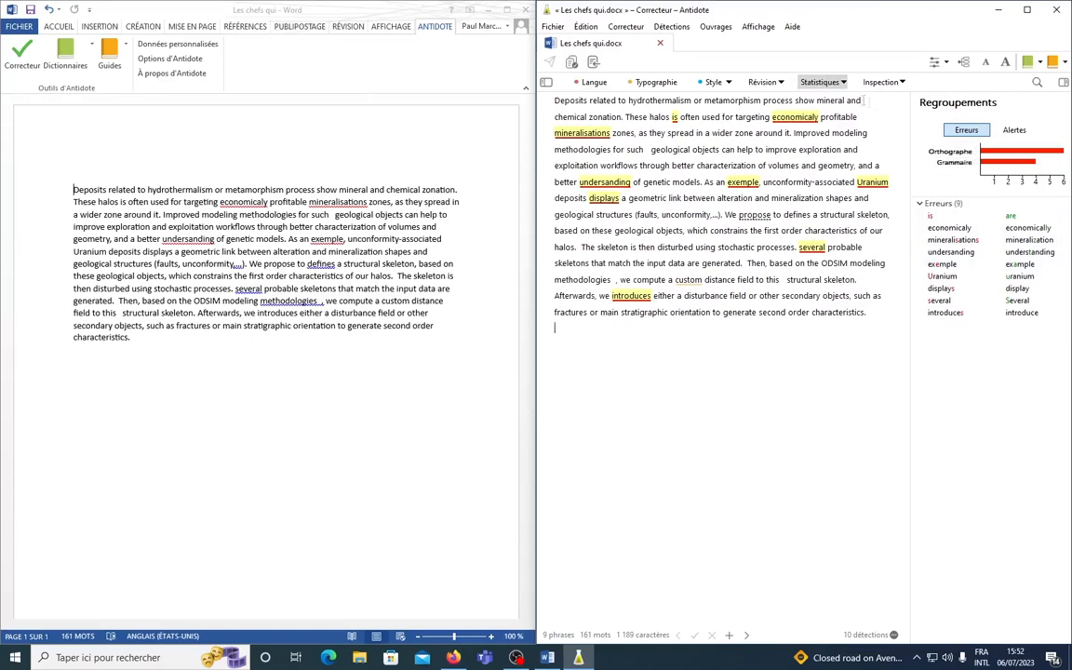
pyautogui.click(818, 82)
pyautogui.click(819, 82)
pyautogui.click(834, 149)
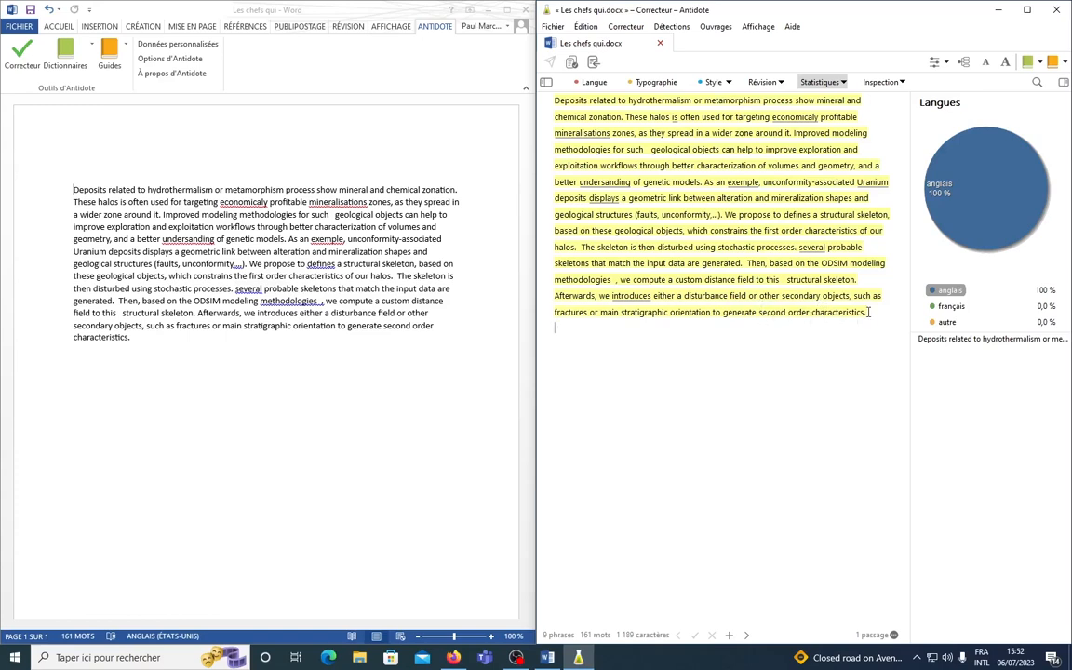
# Examine the most frequent words, the Champs lexicaux and the Étymologie statistics of the text
pyautogui.click(820, 81)
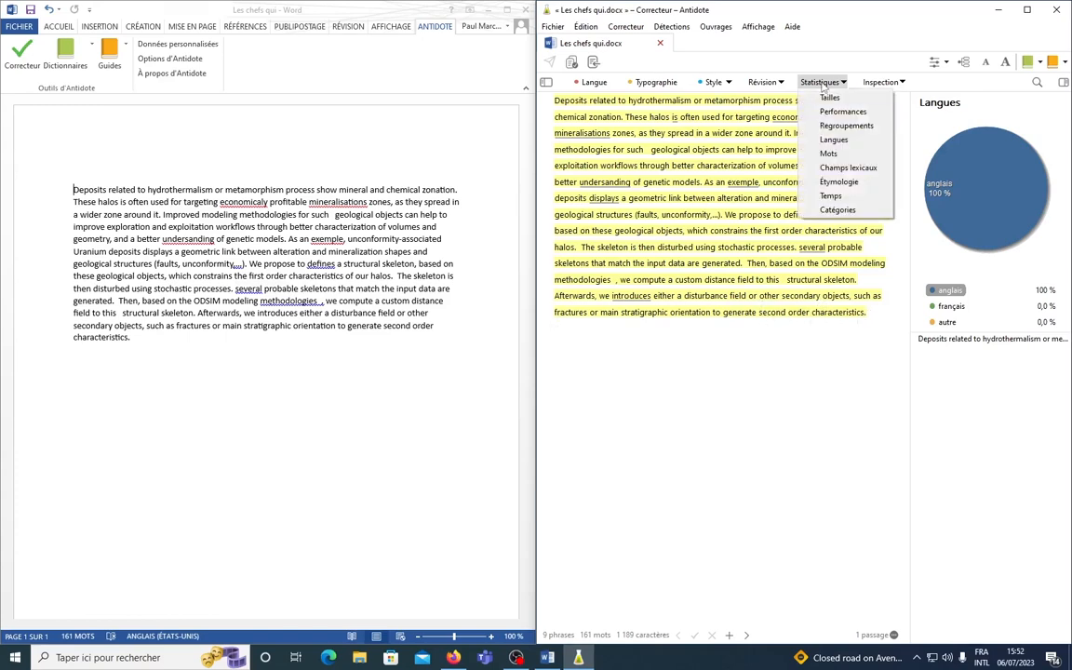
pyautogui.click(828, 154)
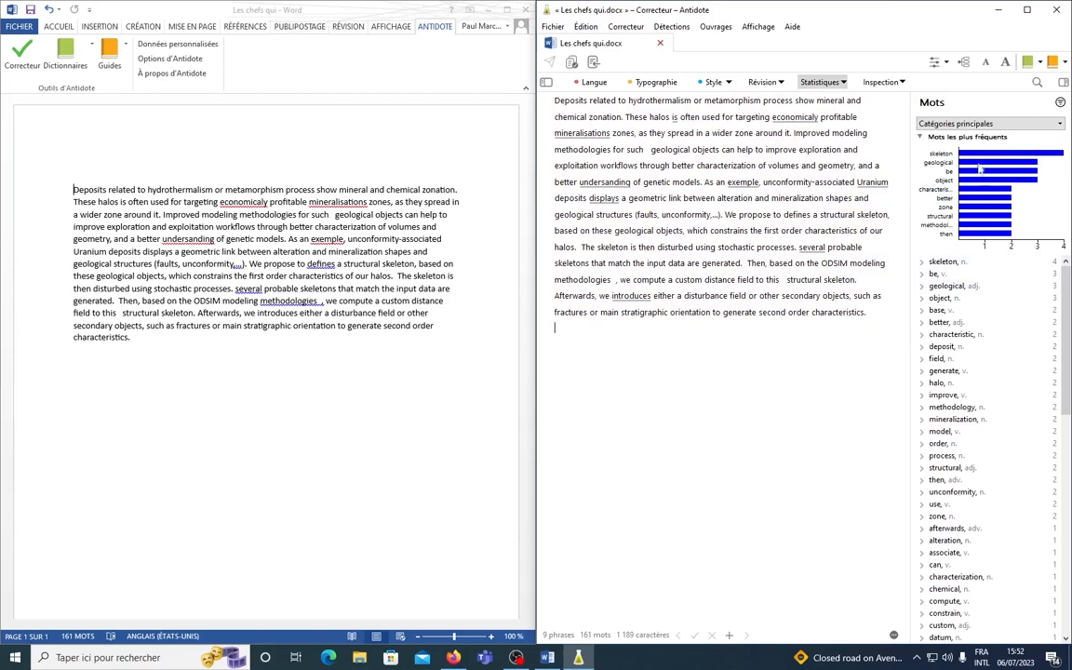
pyautogui.scroll(-3, 972, 353)
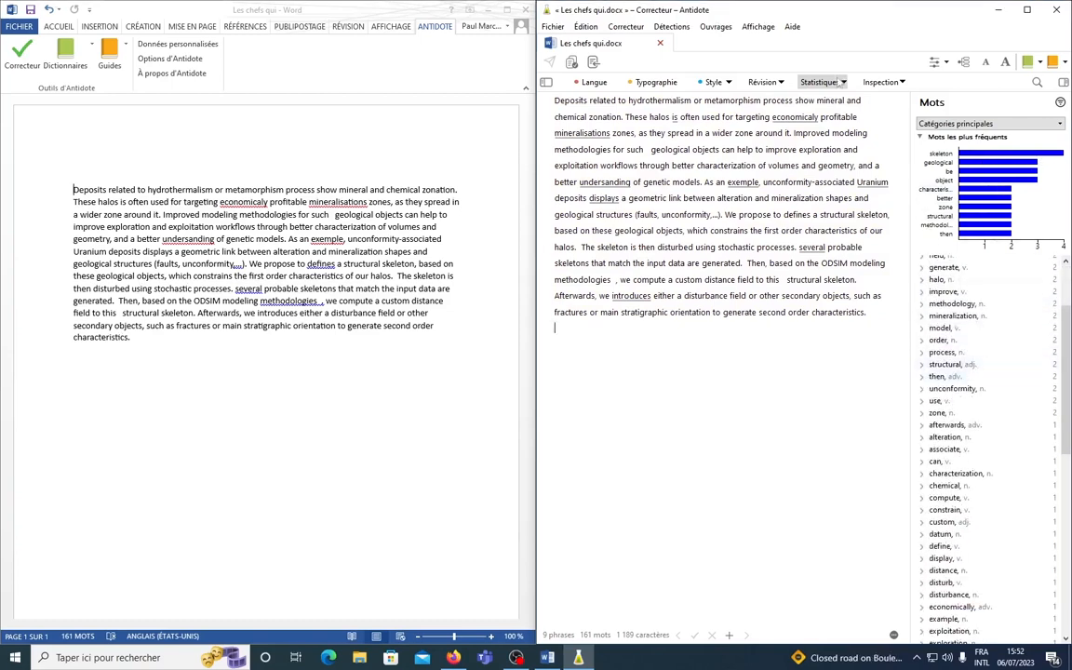
pyautogui.click(819, 82)
pyautogui.click(847, 167)
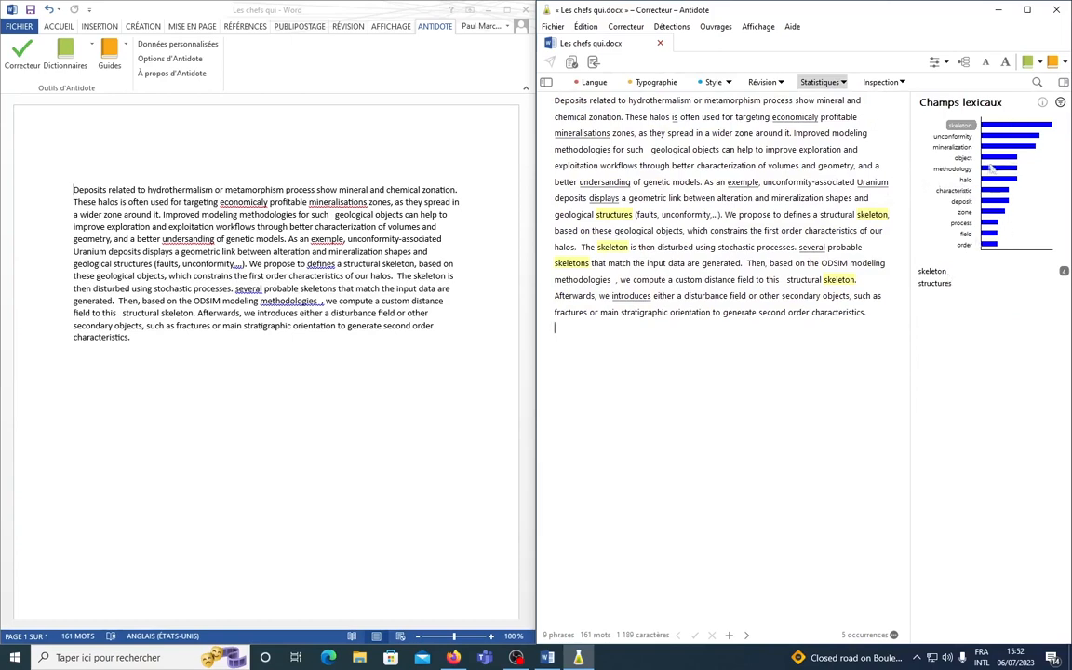
pyautogui.click(826, 82)
pyautogui.click(842, 178)
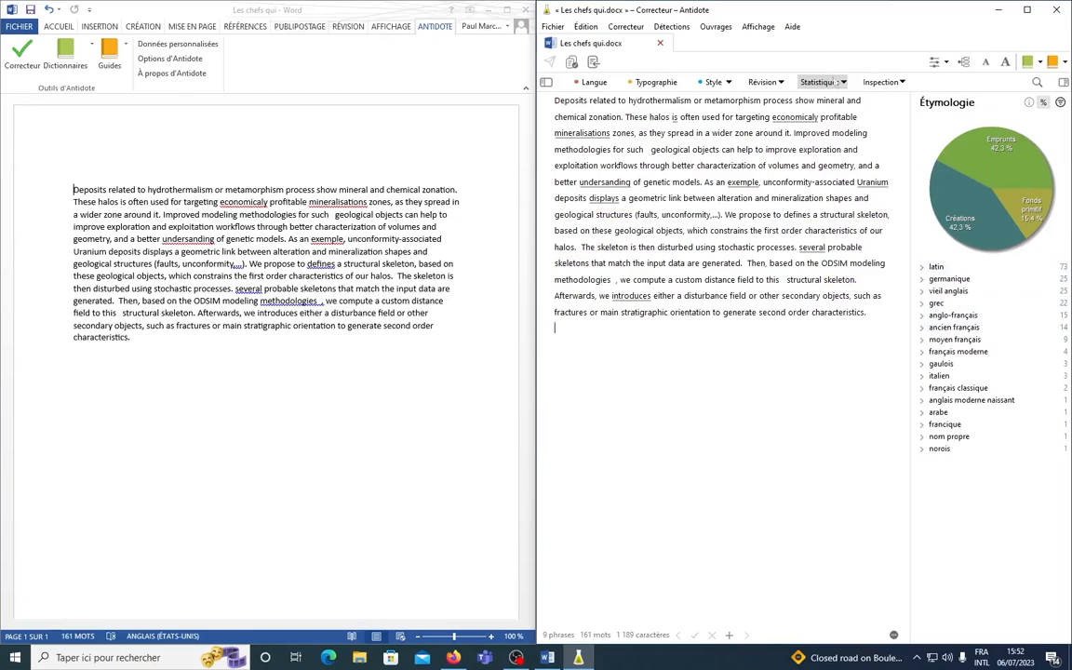
# Examine the Catégories statistics and the available inspection filters, and return to the Langue detections
pyautogui.click(814, 82)
pyautogui.click(748, 188)
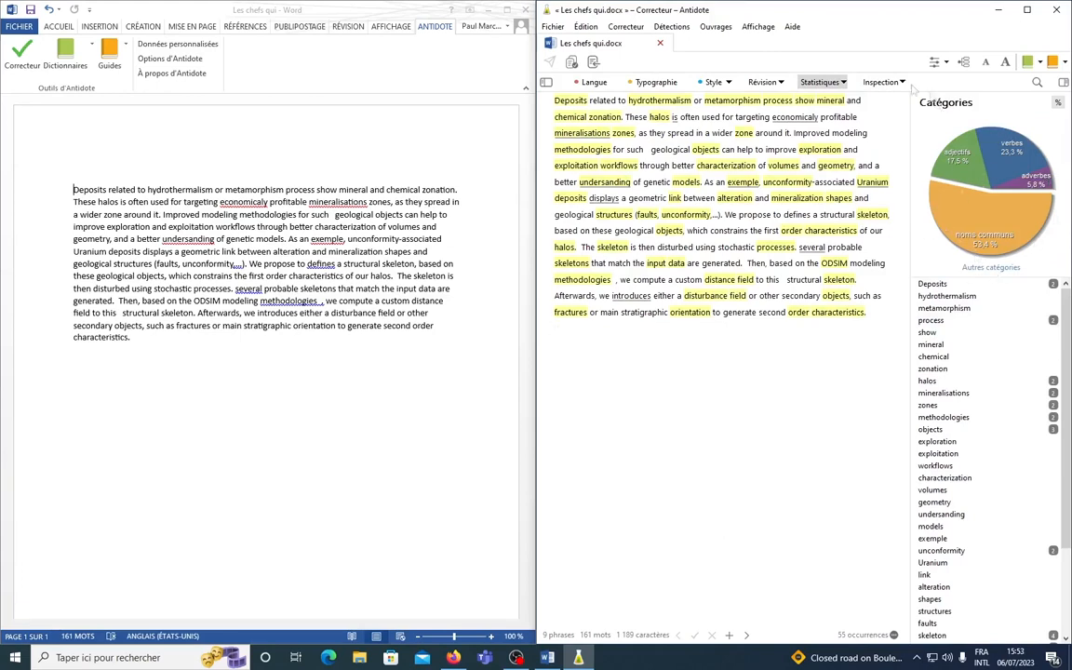
pyautogui.click(879, 81)
pyautogui.click(1021, 234)
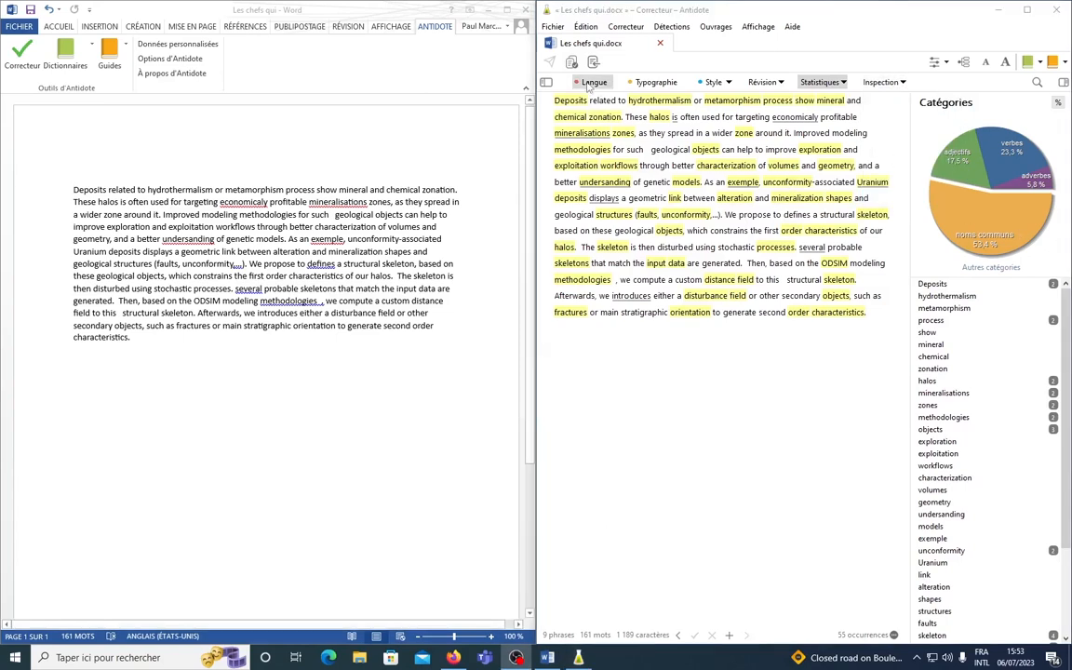
pyautogui.click(590, 83)
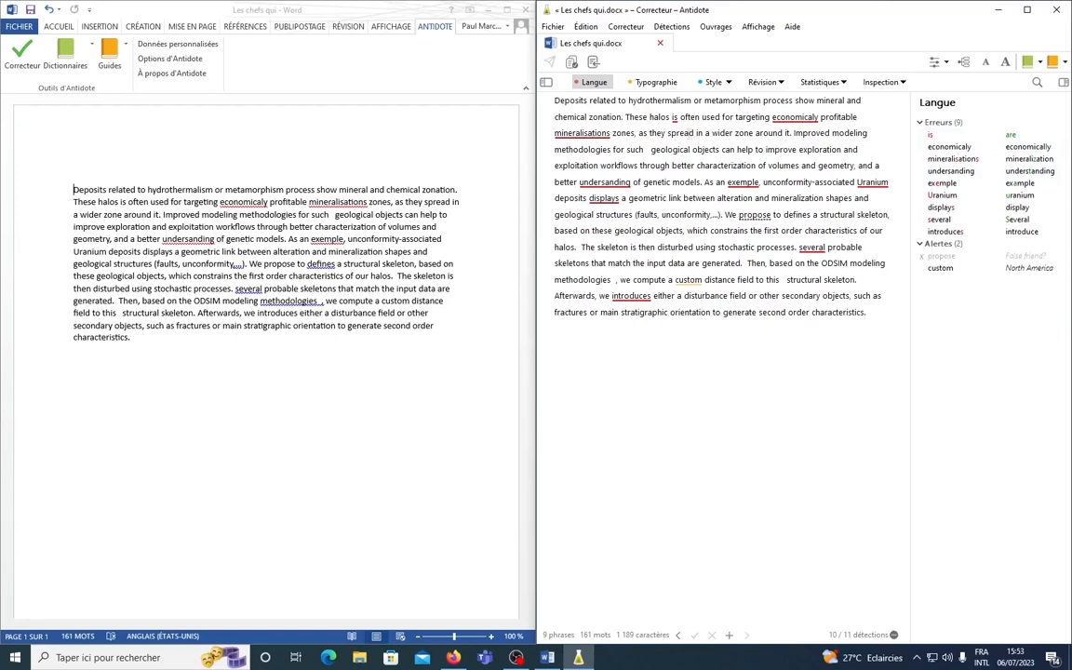
# Correct "is" to "are" and "economicaly" to "economically" in the second sentence
pyautogui.click(676, 118)
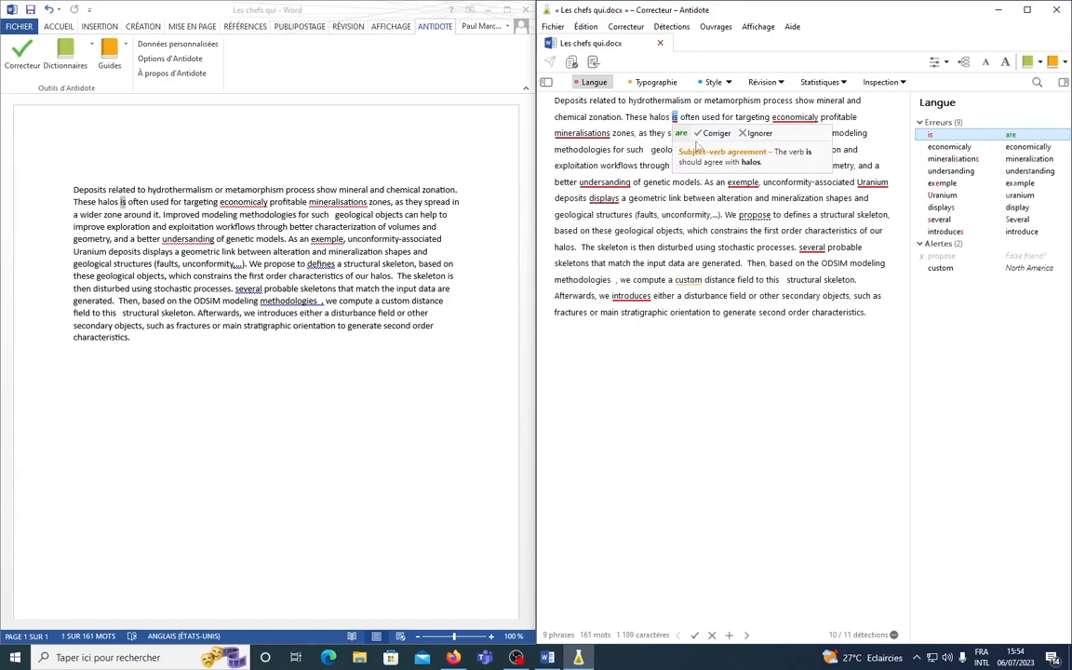
pyautogui.click(715, 135)
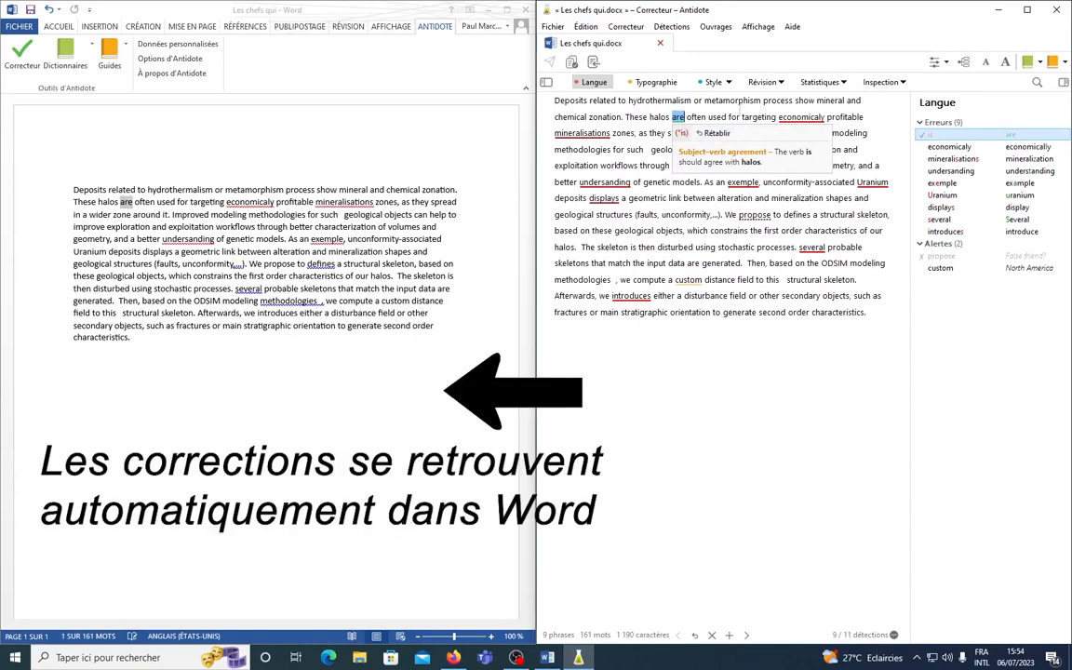
pyautogui.click(801, 119)
pyautogui.click(800, 133)
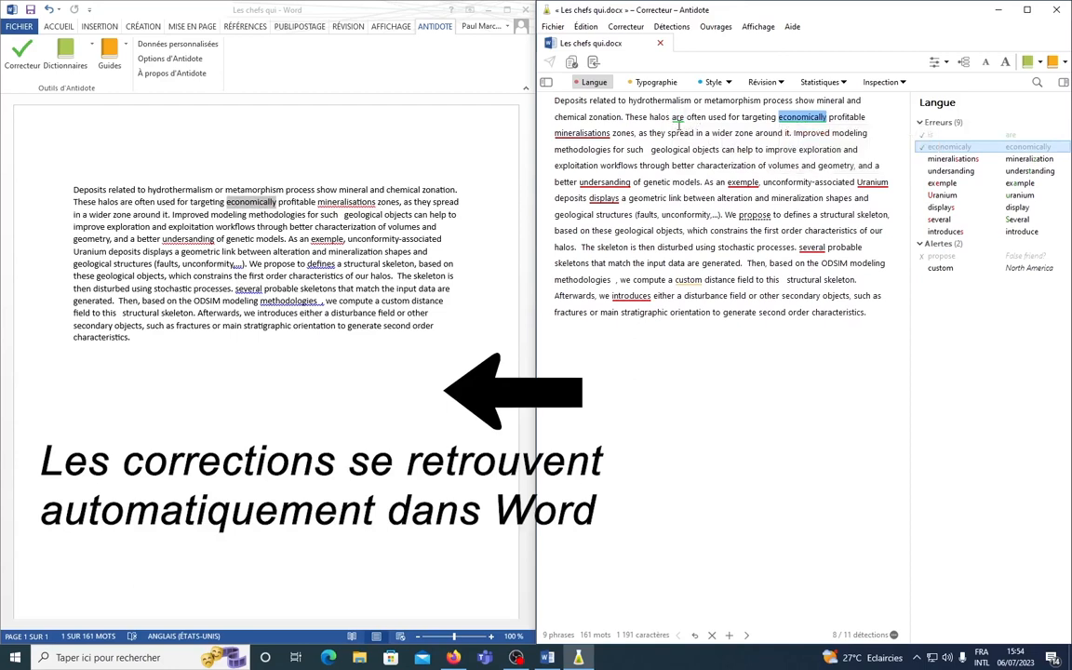
# Restore the original "is" and "economicaly" in the second sentence
pyautogui.click(693, 133)
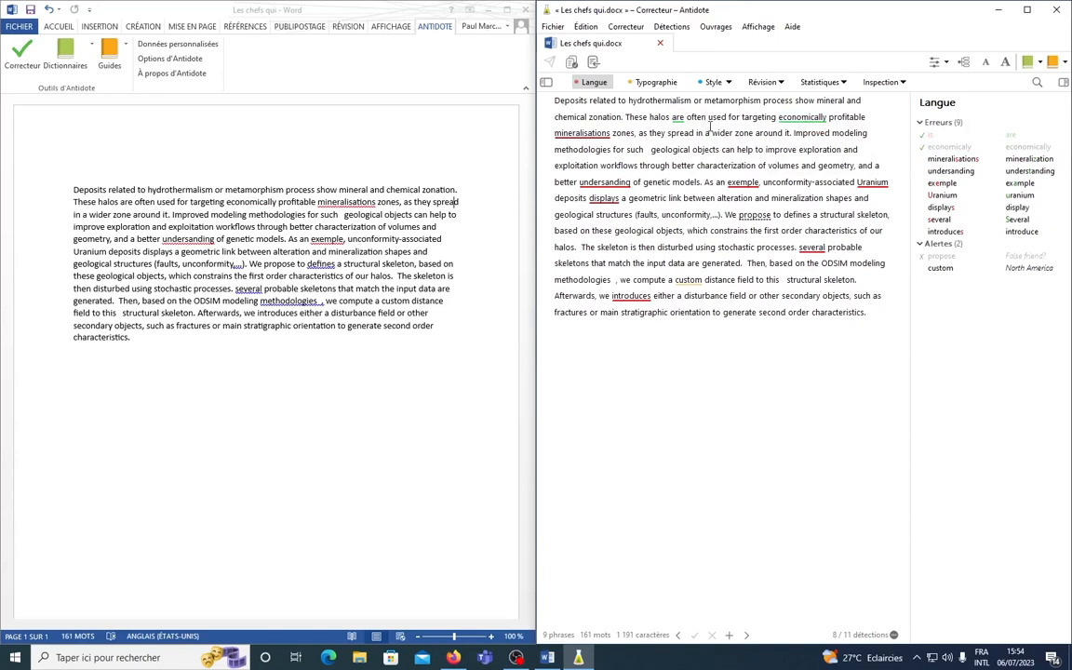
pyautogui.click(677, 117)
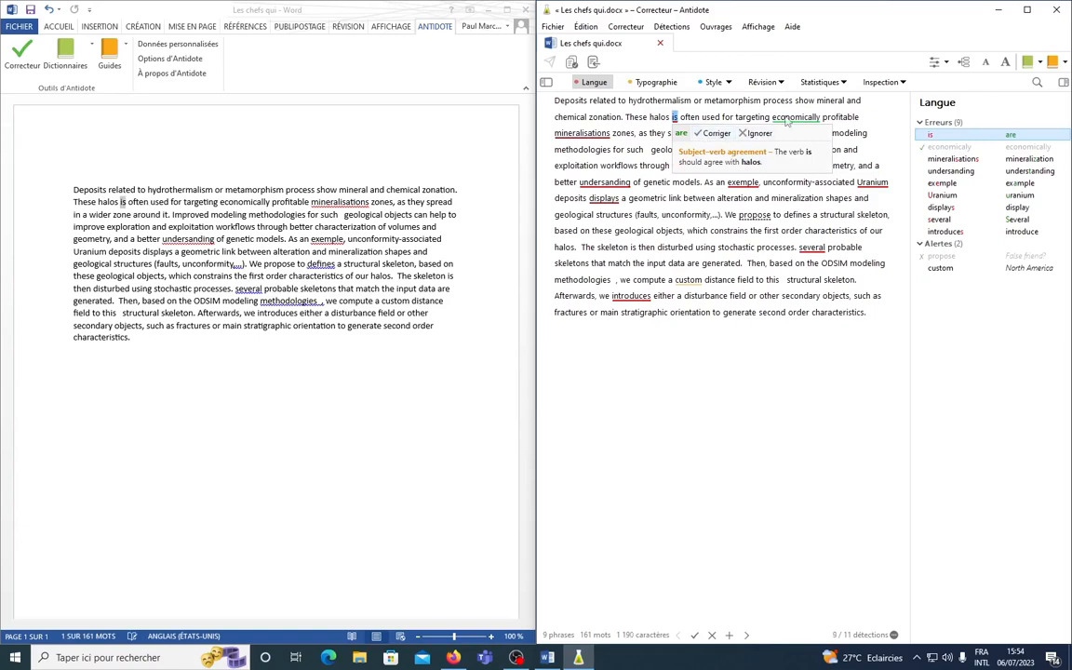
pyautogui.click(714, 133)
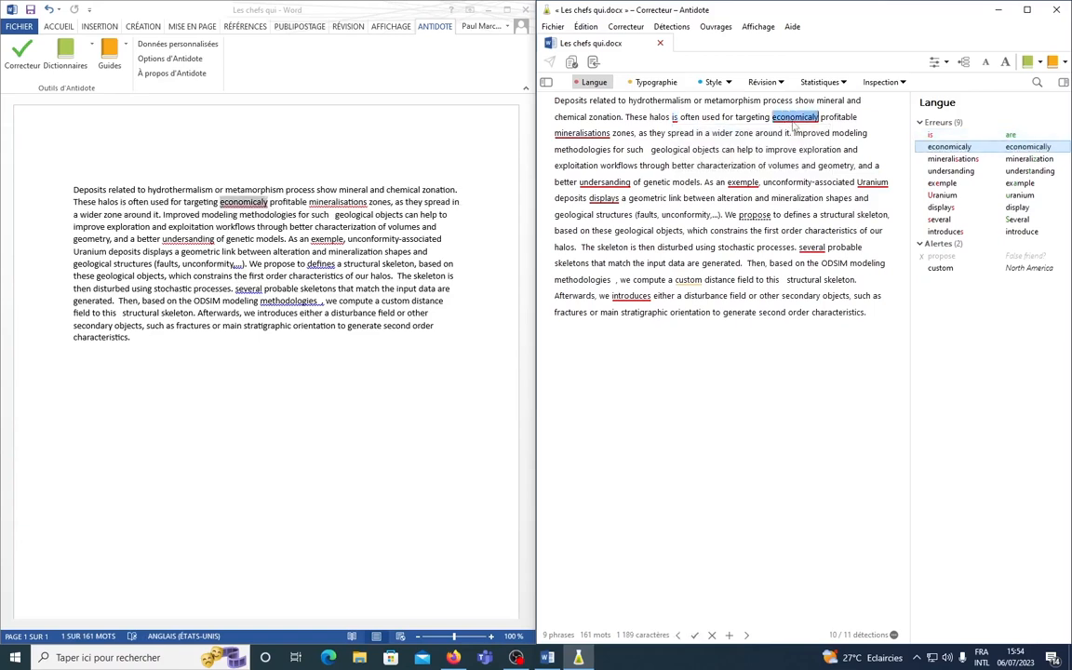
# Reapply the suggested corrections "are" and "economically" directly on the flagged words in the text
pyautogui.click(675, 119)
pyautogui.doubleClick(676, 119)
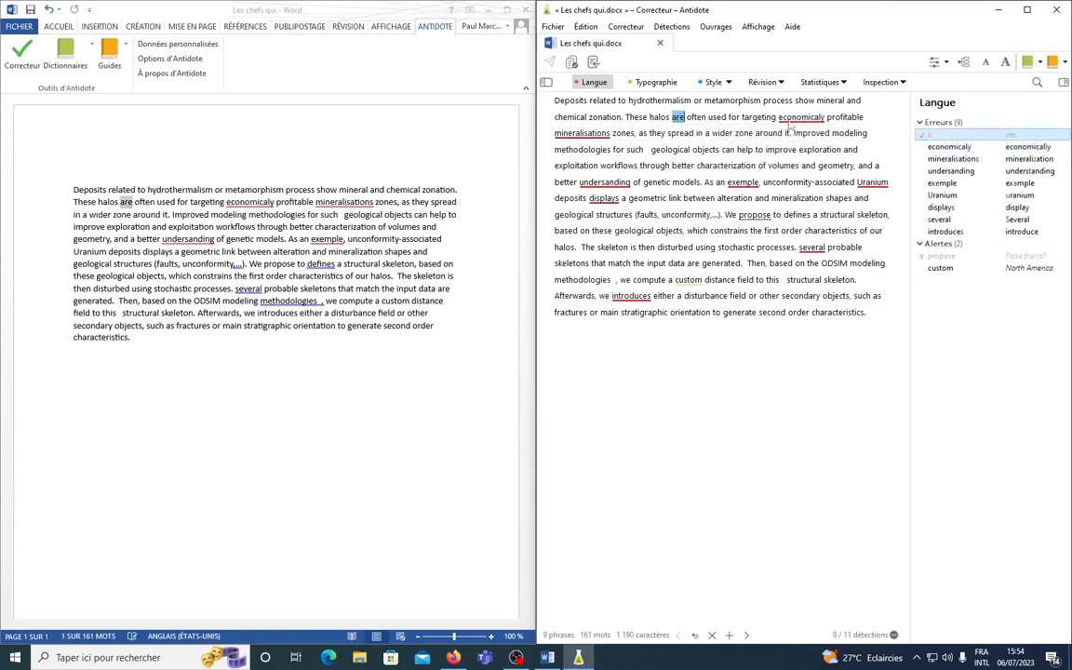
pyautogui.doubleClick(788, 121)
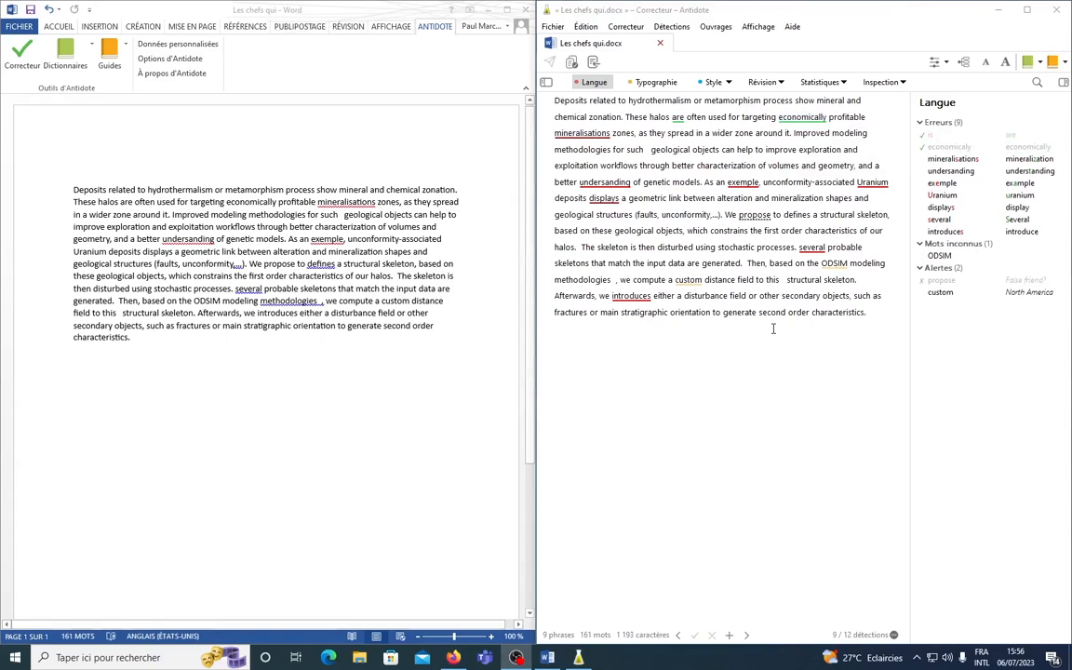
# Add the unknown word "ODSIM" to the personal dictionary and look through the Mes mots list
pyautogui.click(832, 265)
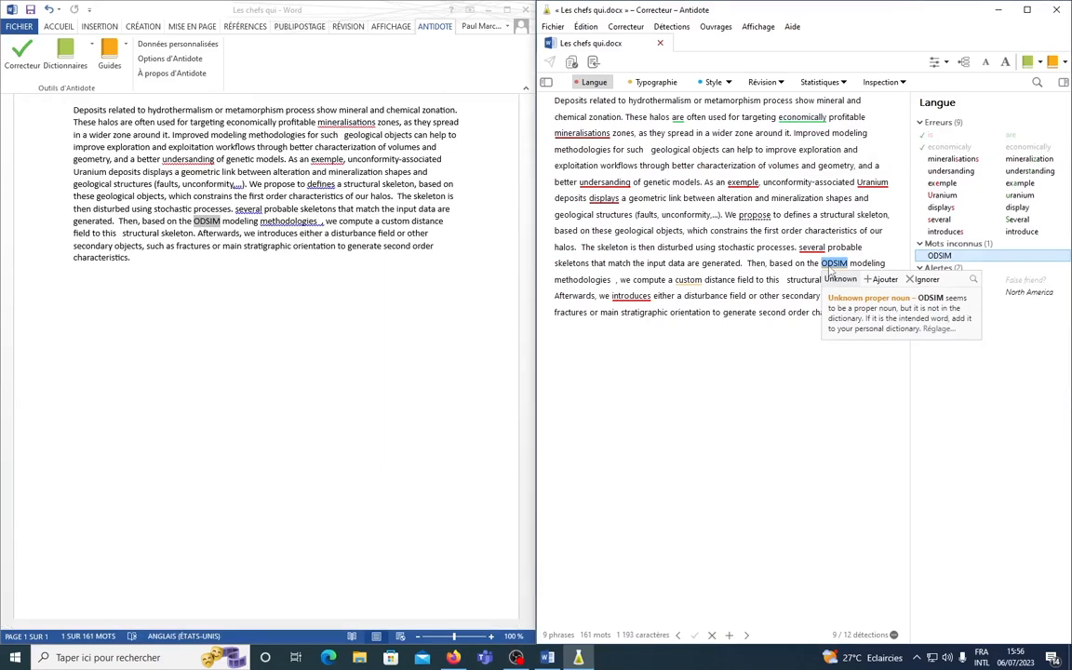
pyautogui.click(884, 279)
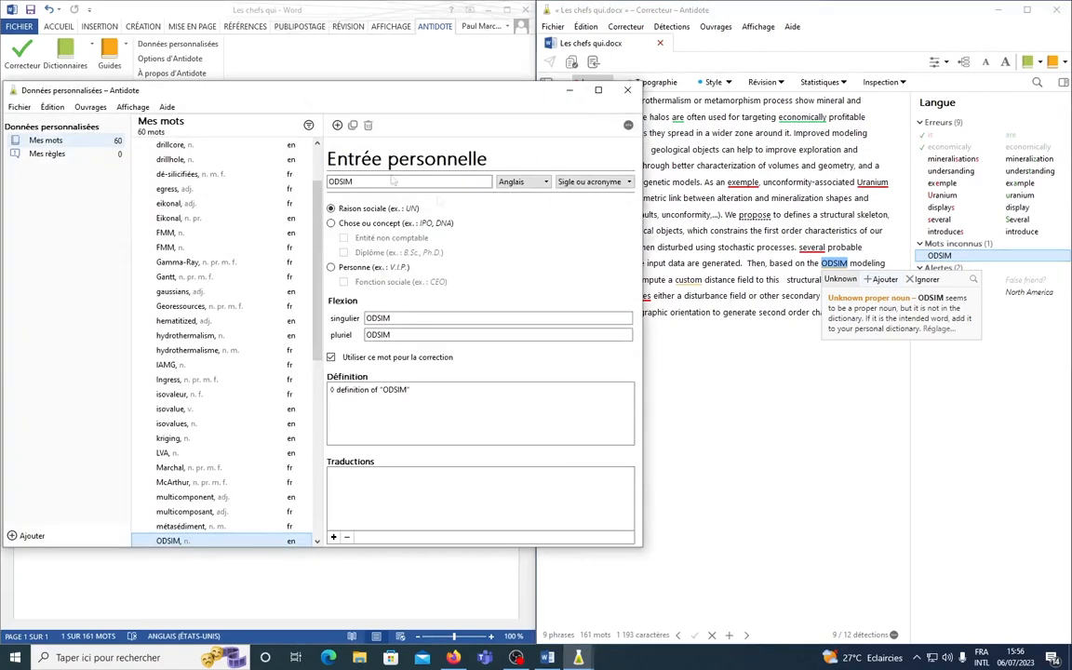
pyautogui.moveTo(299, 97); pyautogui.dragTo(440, 84)
pyautogui.scroll(-9, 364, 307)
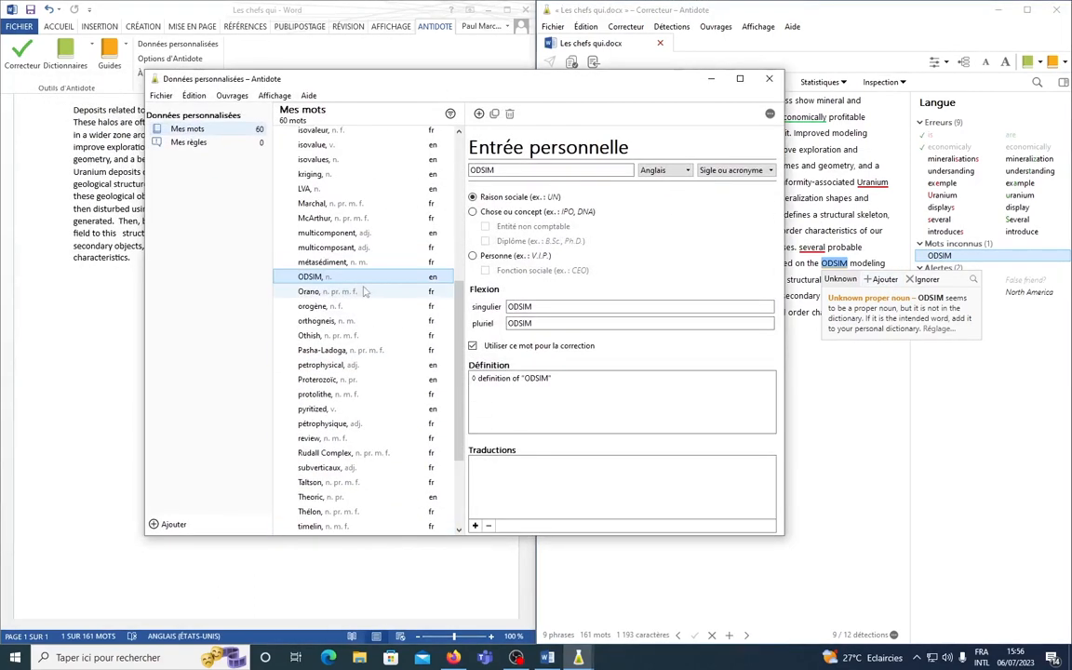
pyautogui.scroll(10, 354, 307)
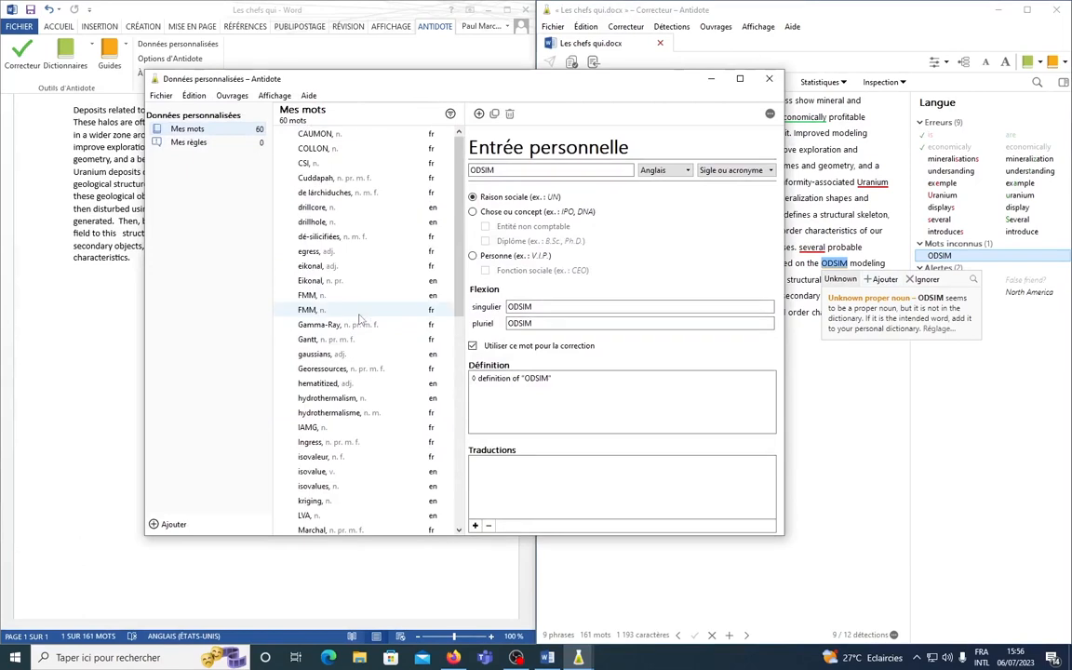
pyautogui.scroll(-3, 354, 265)
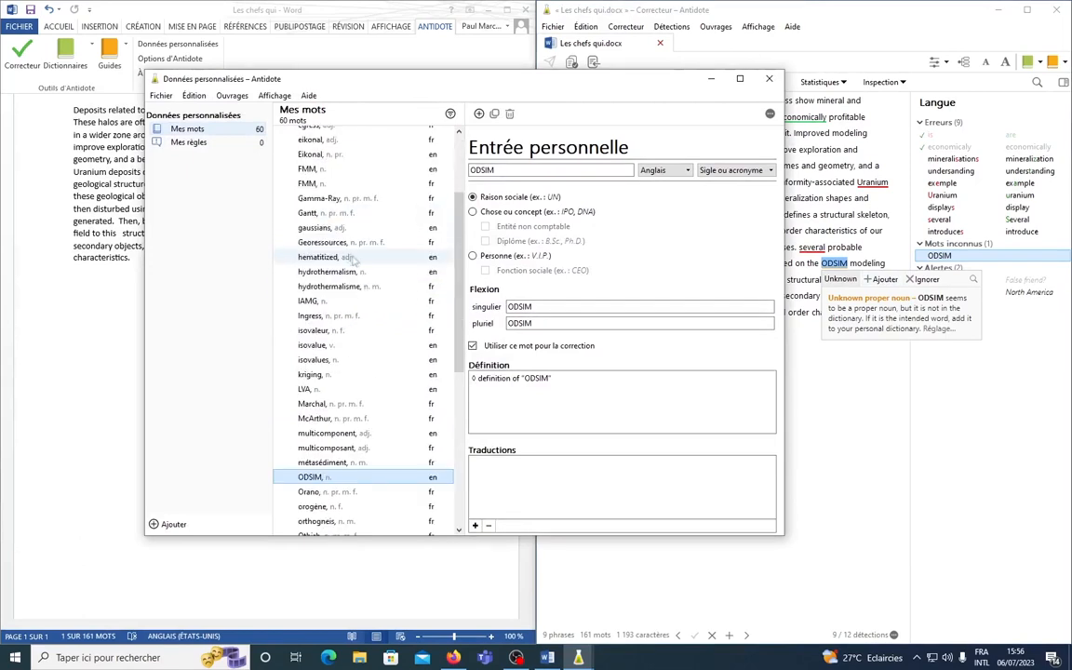
pyautogui.click(768, 78)
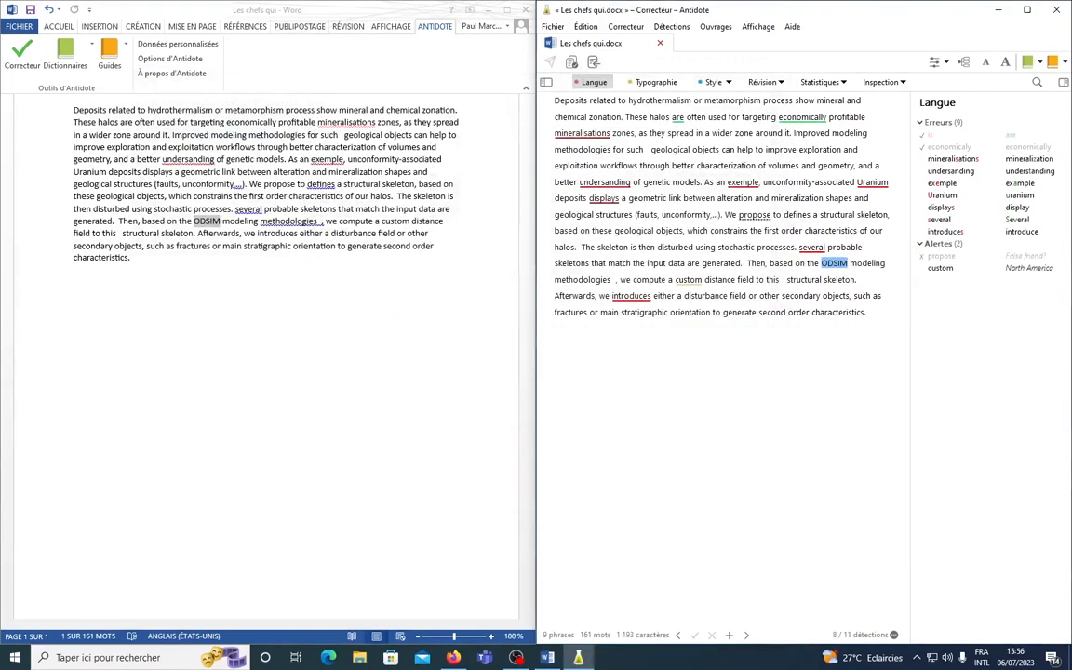
# Read the explanations of the alerts on "propose", including its false-friend details, and on "custom"
pyautogui.click(801, 302)
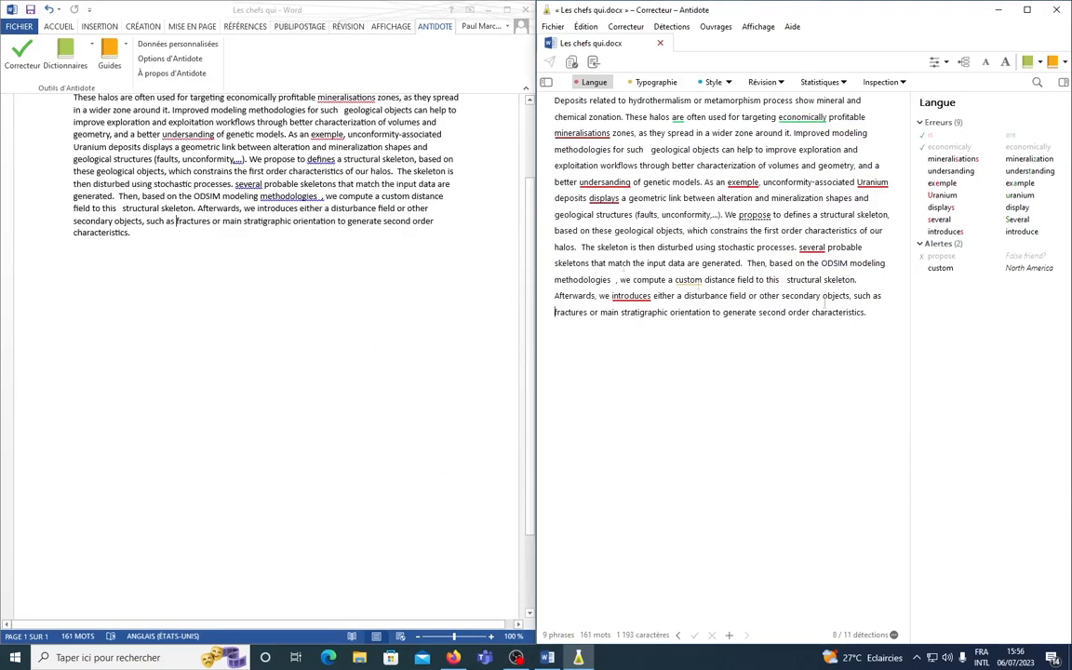
pyautogui.click(940, 256)
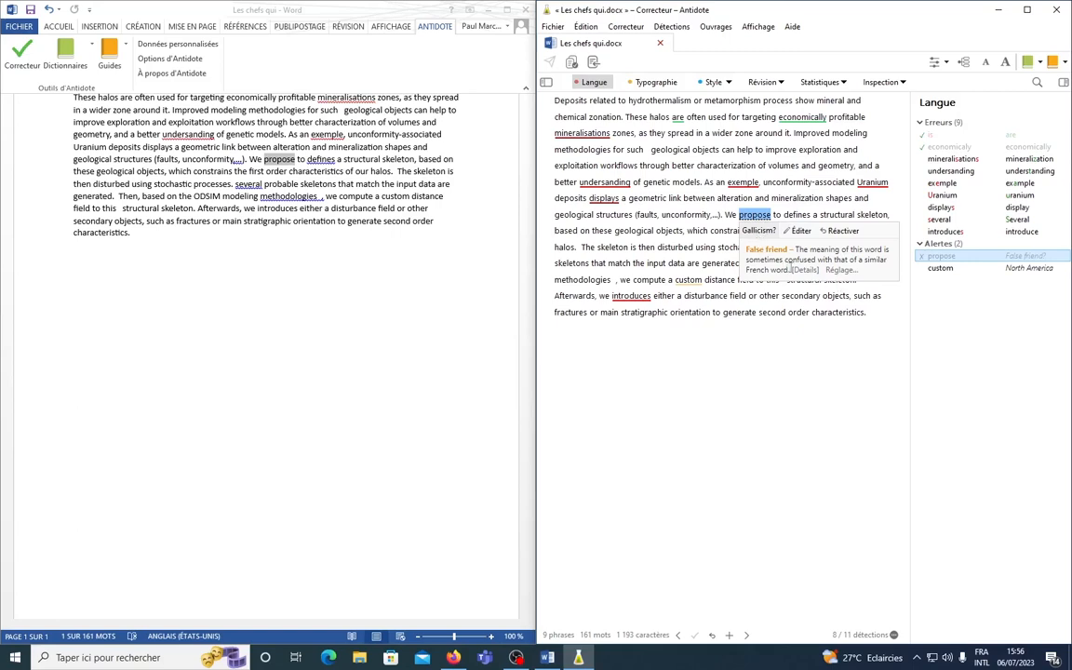
pyautogui.click(801, 270)
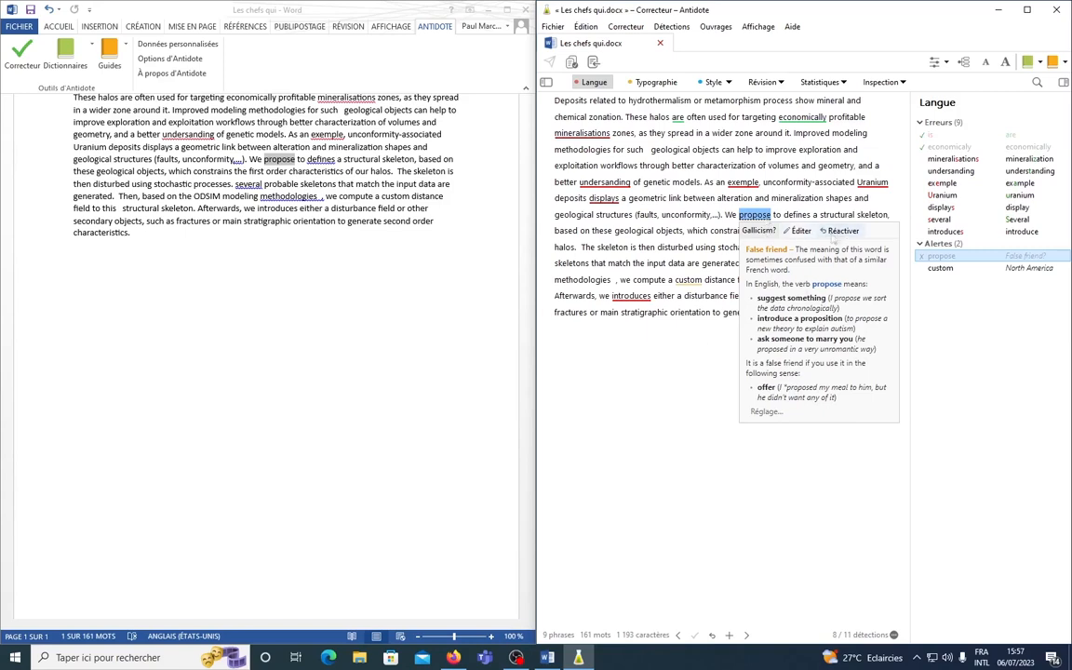
pyautogui.click(940, 267)
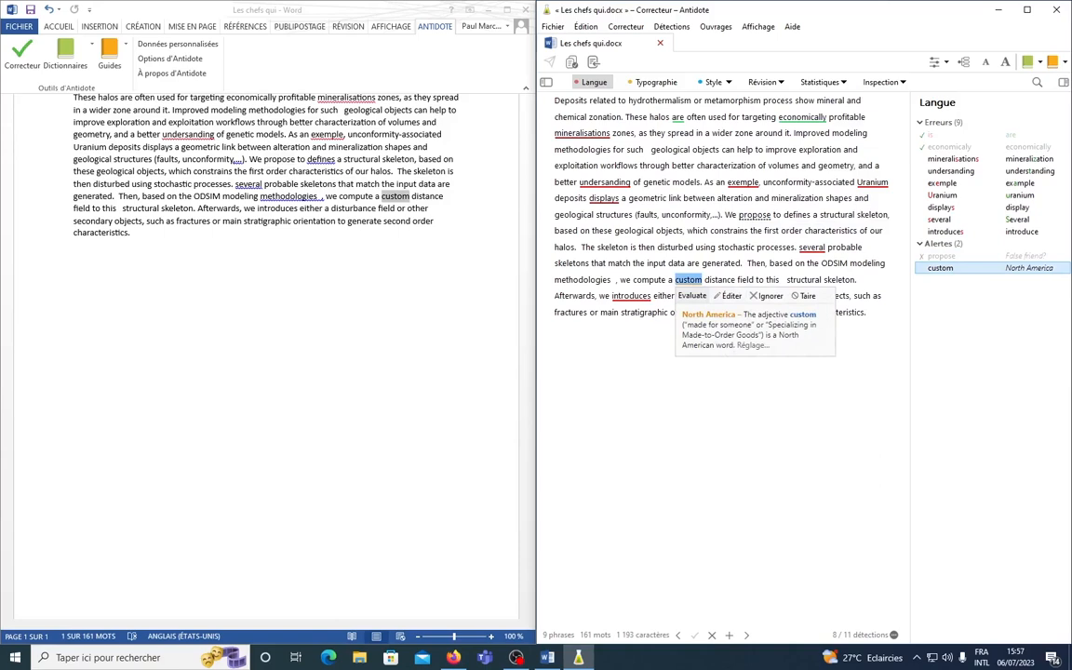
pyautogui.click(516, 658)
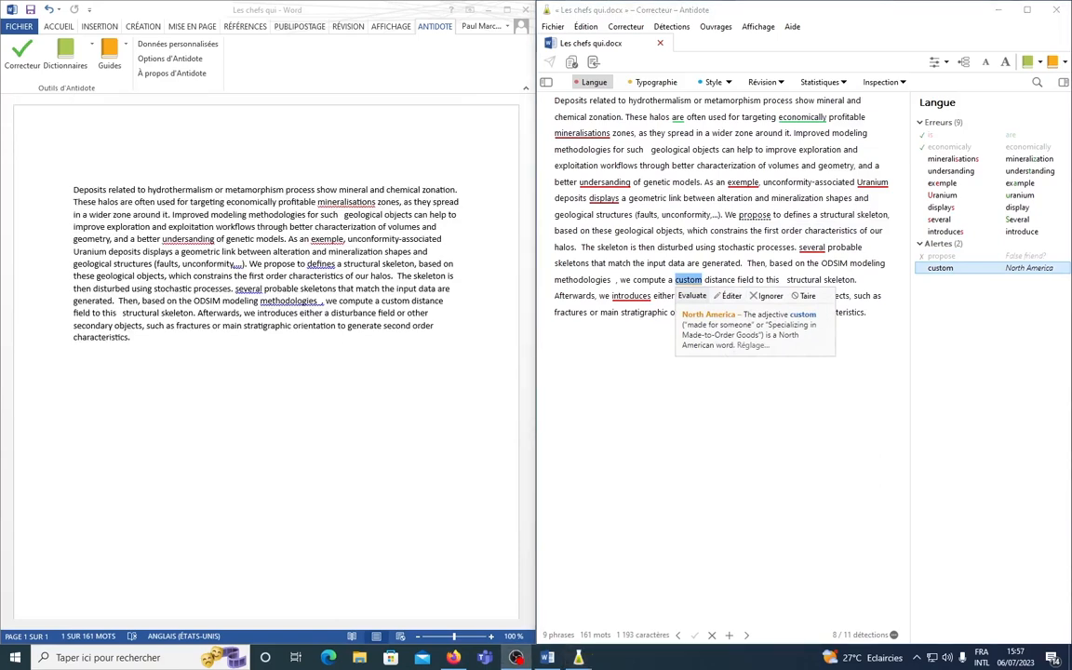
# In the Typographie detections, correct the multiple spaces after "such" and "this" and the space before the comma after "methodologies"
pyautogui.click(651, 82)
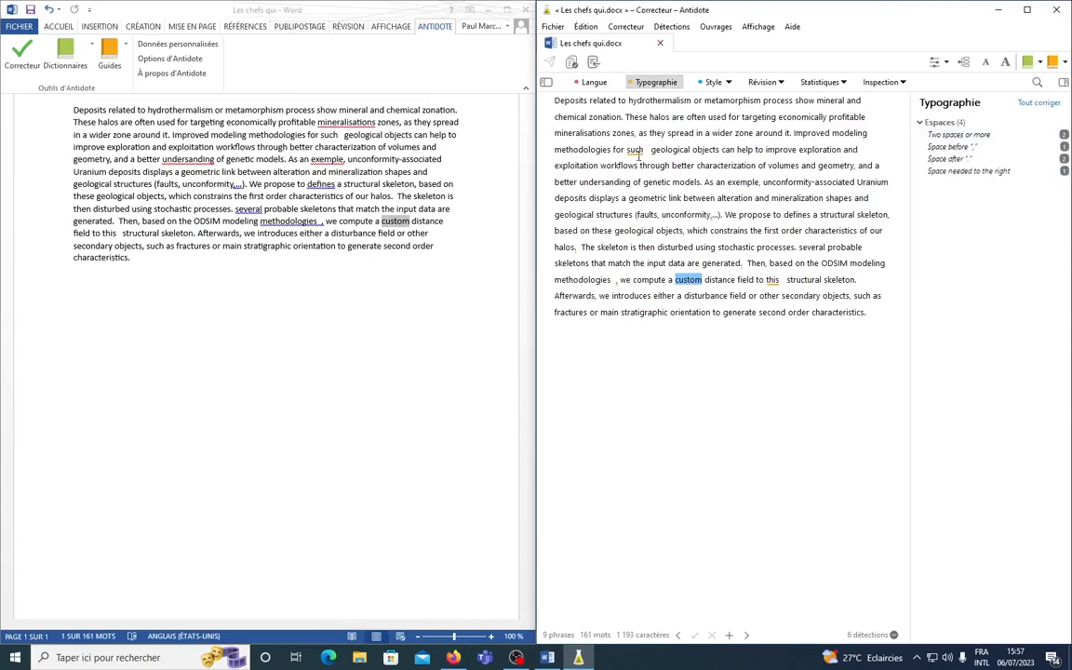
pyautogui.click(961, 136)
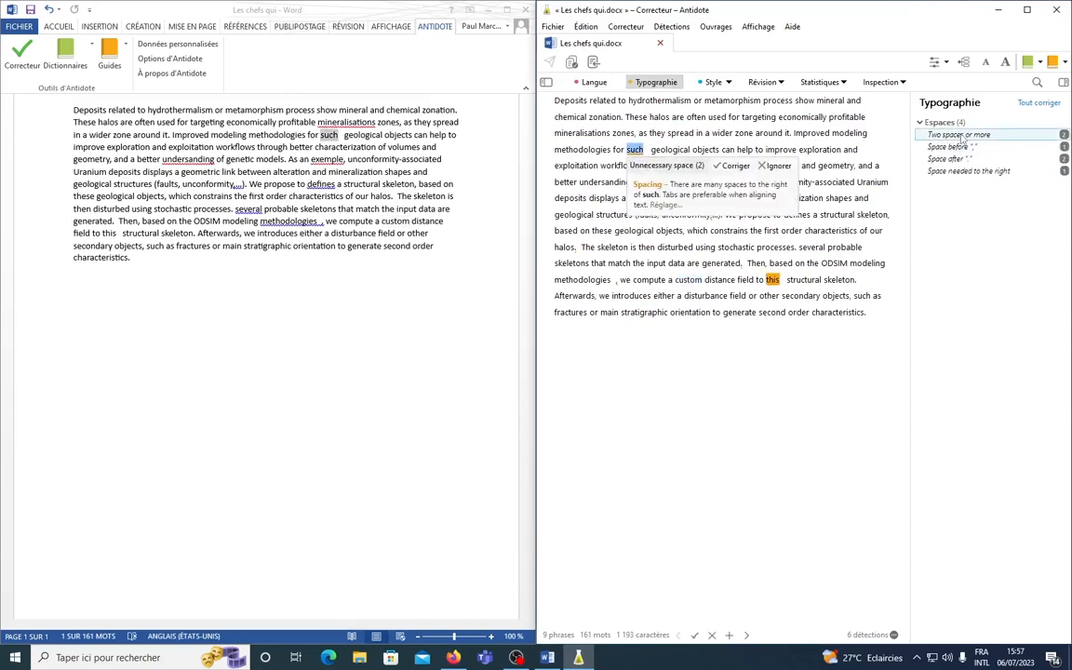
pyautogui.doubleClick(962, 138)
pyautogui.click(963, 150)
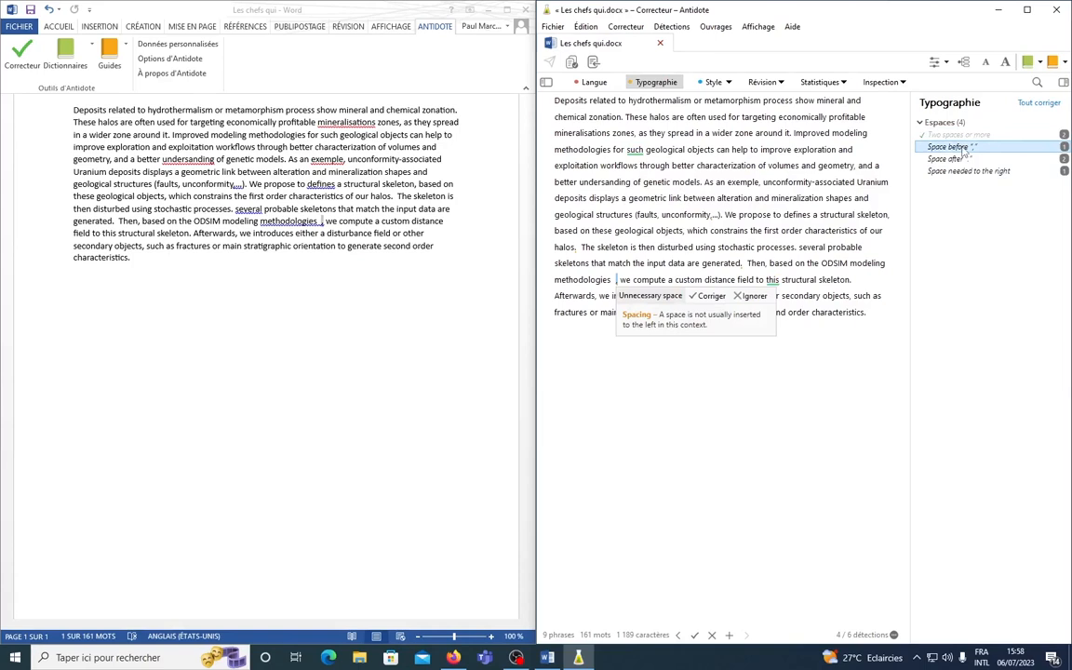
pyautogui.doubleClick(963, 148)
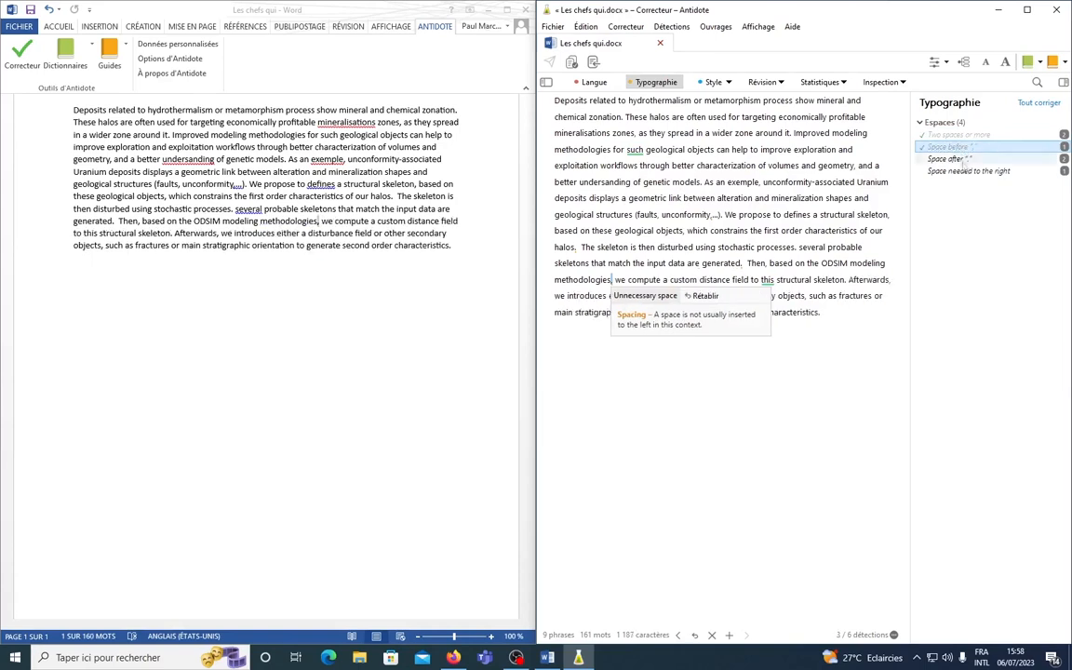
# Correct the extra spaces after the periods and the missing space after the comma following "unconformity"
pyautogui.click(963, 159)
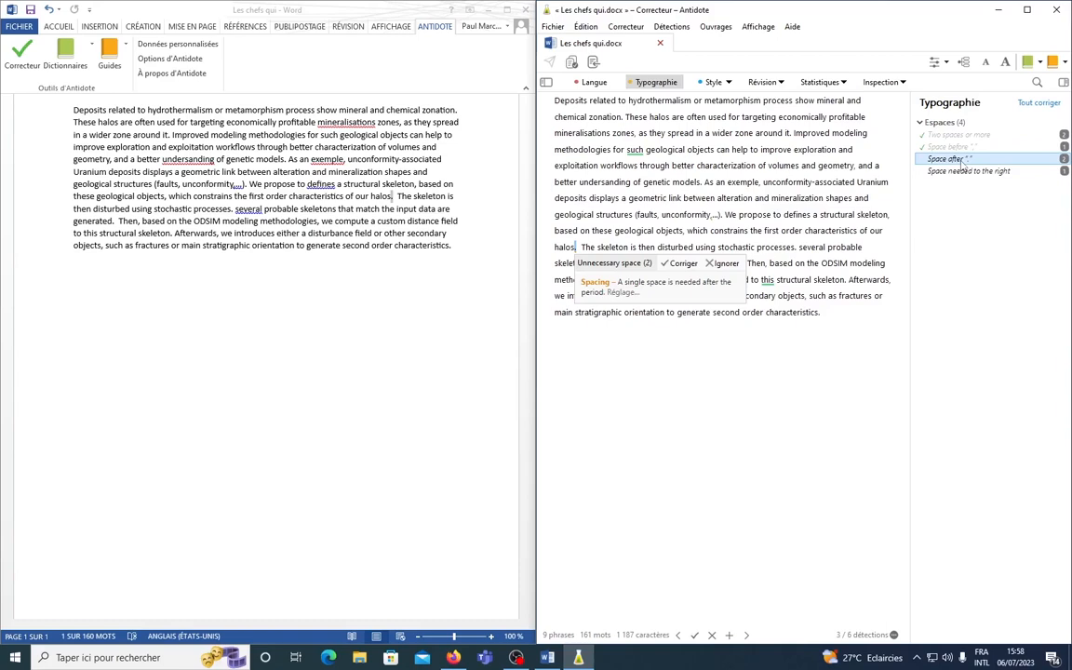
pyautogui.doubleClick(962, 159)
pyautogui.click(970, 171)
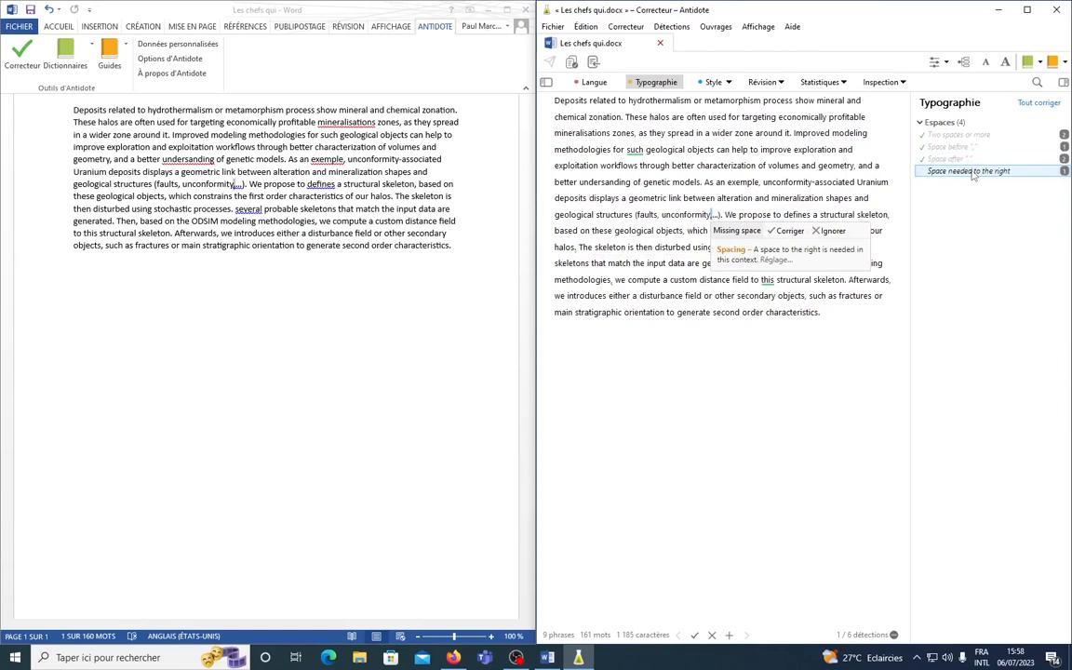
pyautogui.doubleClick(970, 172)
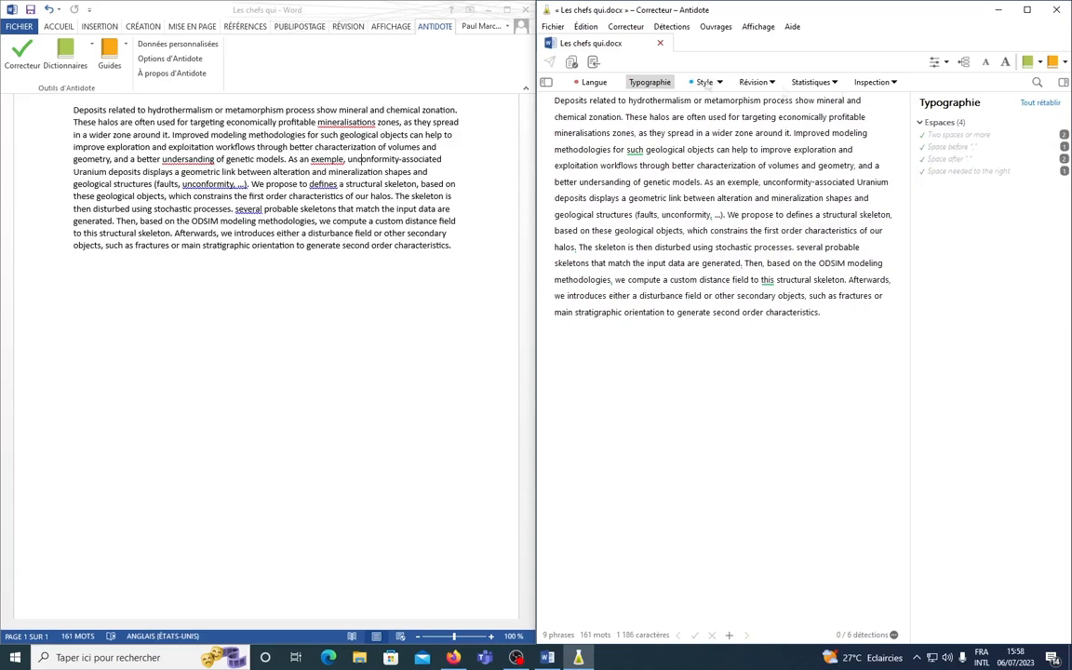
# Display the Répétitions style detections and view the synonyms suggested for the repeated word "unconformity"
pyautogui.click(704, 82)
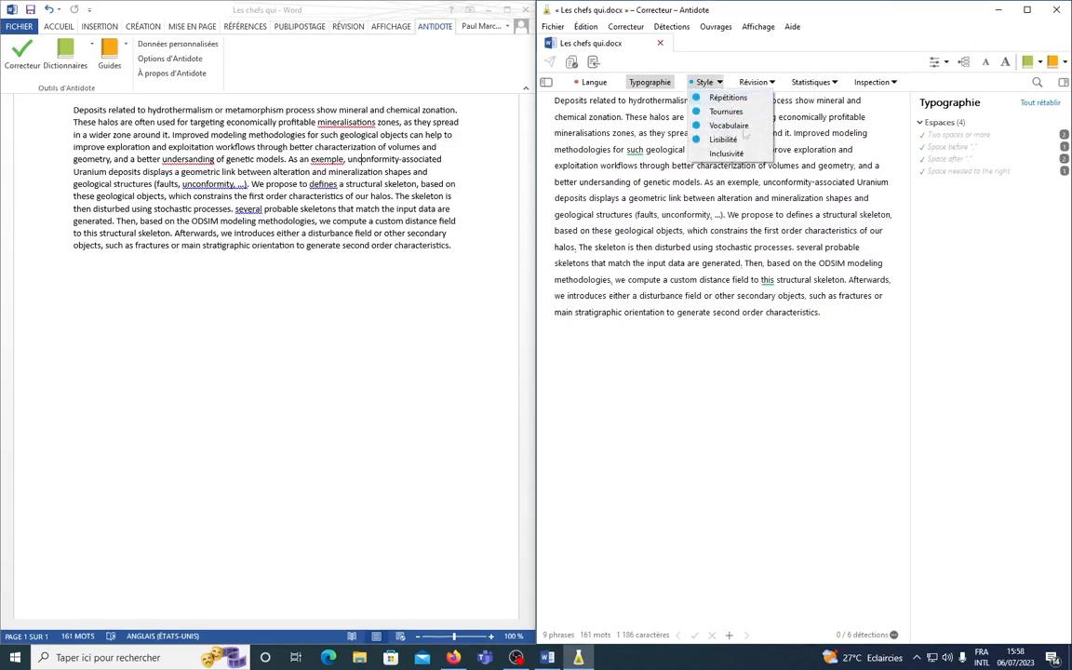
pyautogui.click(724, 97)
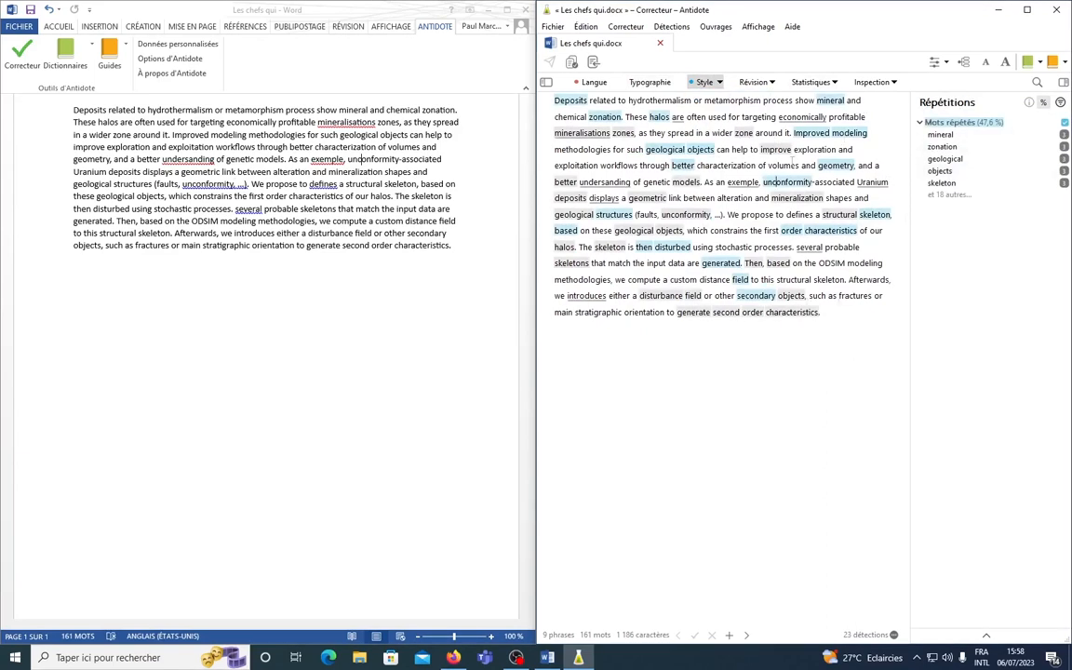
pyautogui.click(782, 181)
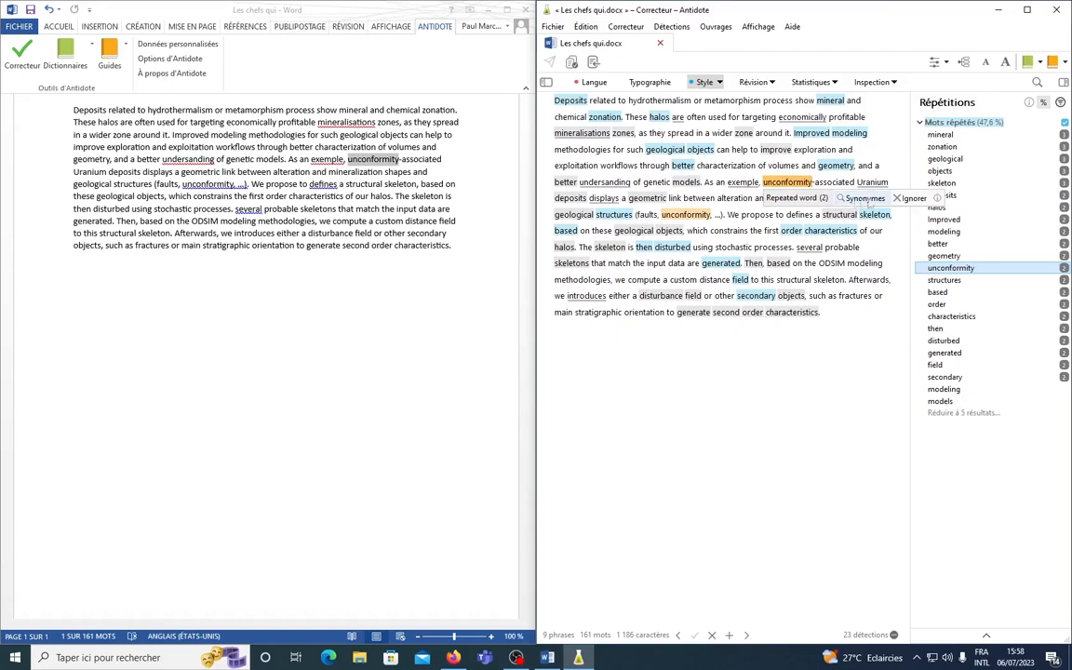
pyautogui.click(873, 200)
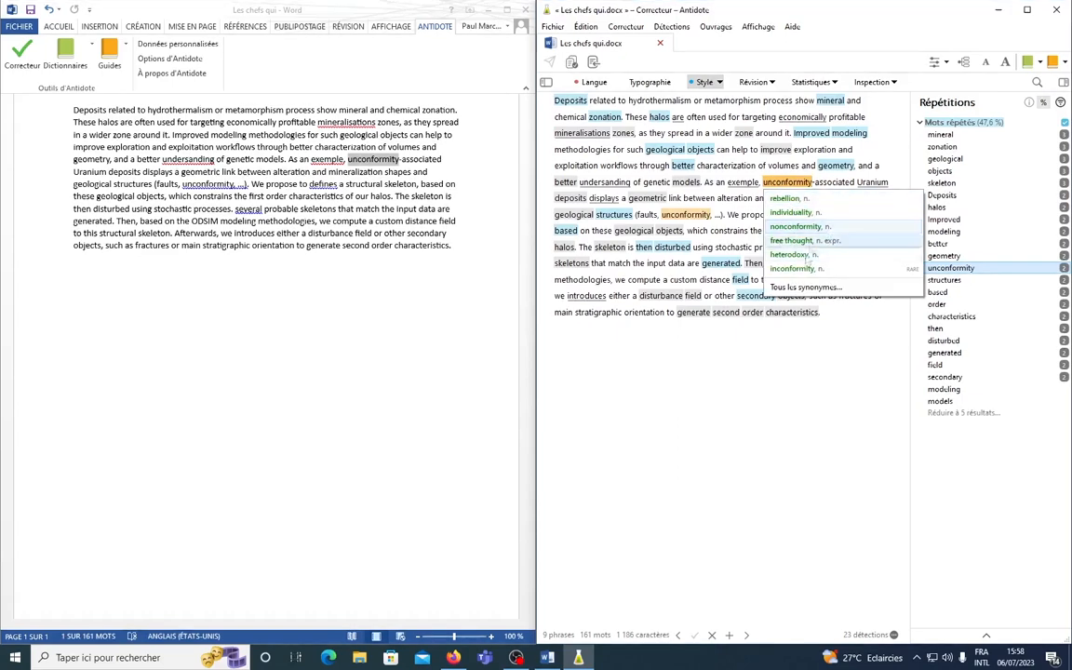
# View the synonyms suggested for the repeated words "better" and "halos" without replacing either word
pyautogui.click(687, 166)
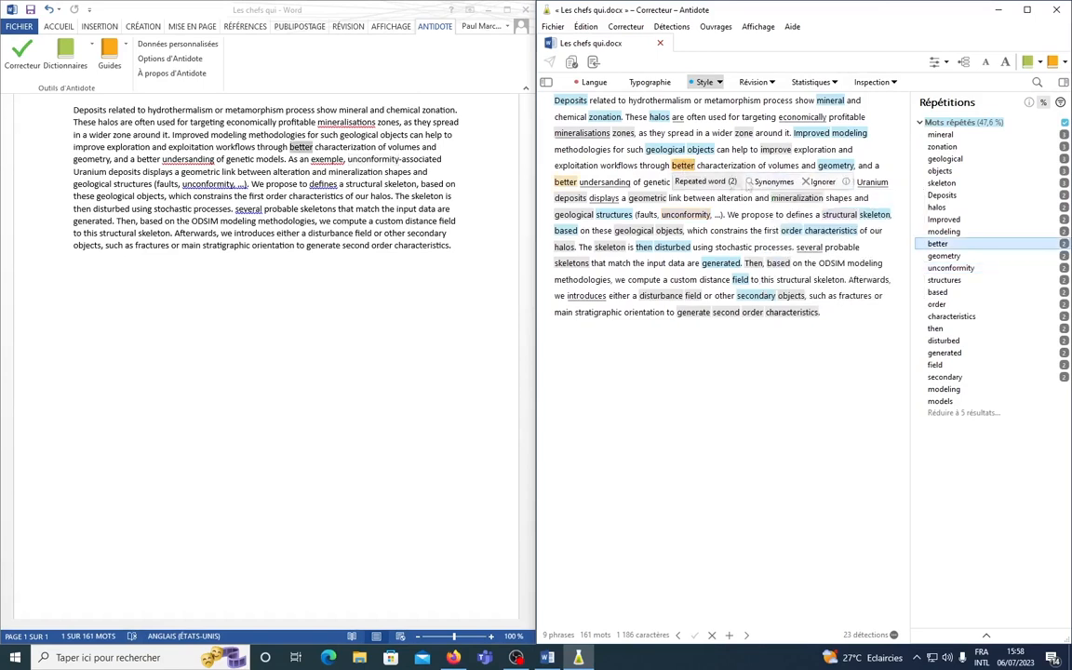
pyautogui.click(768, 181)
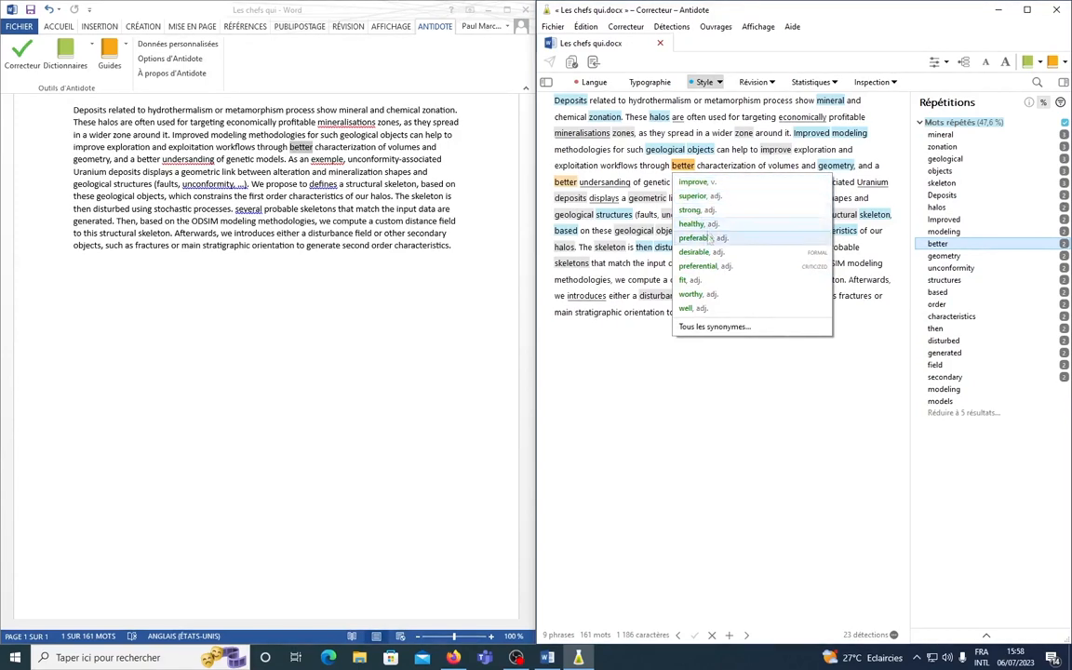
pyautogui.click(664, 149)
pyautogui.click(658, 117)
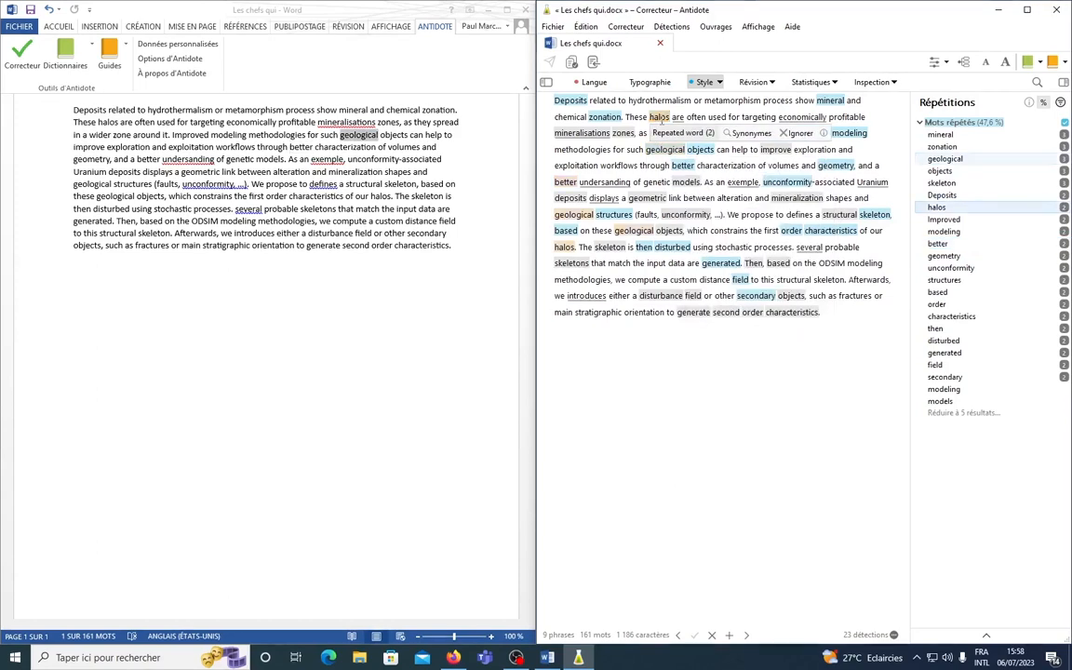
pyautogui.click(744, 133)
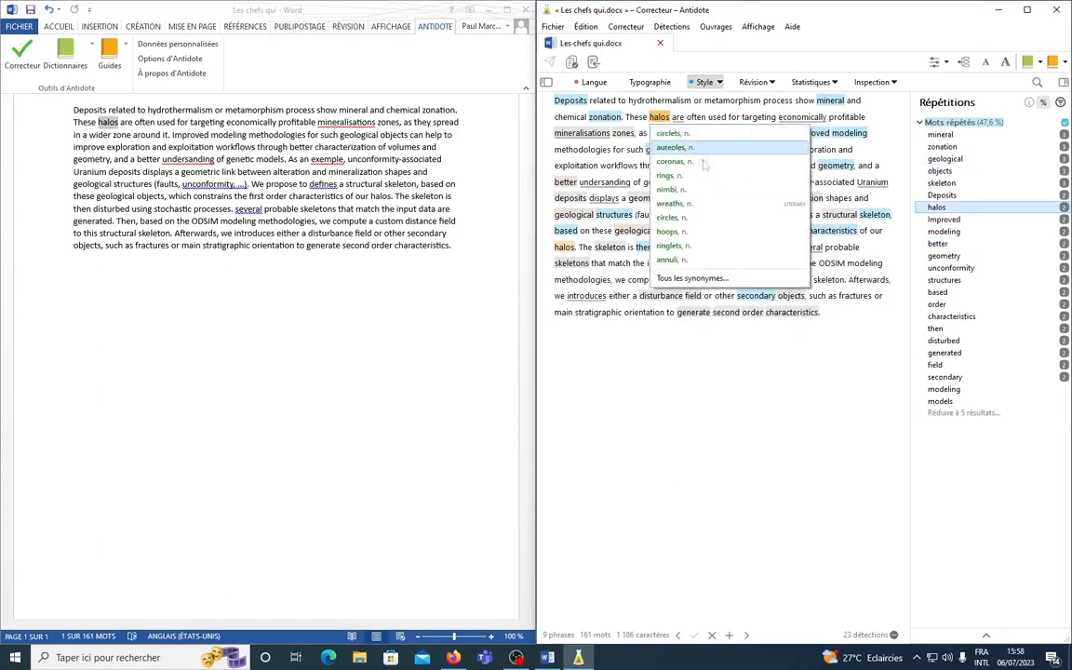
pyautogui.click(666, 366)
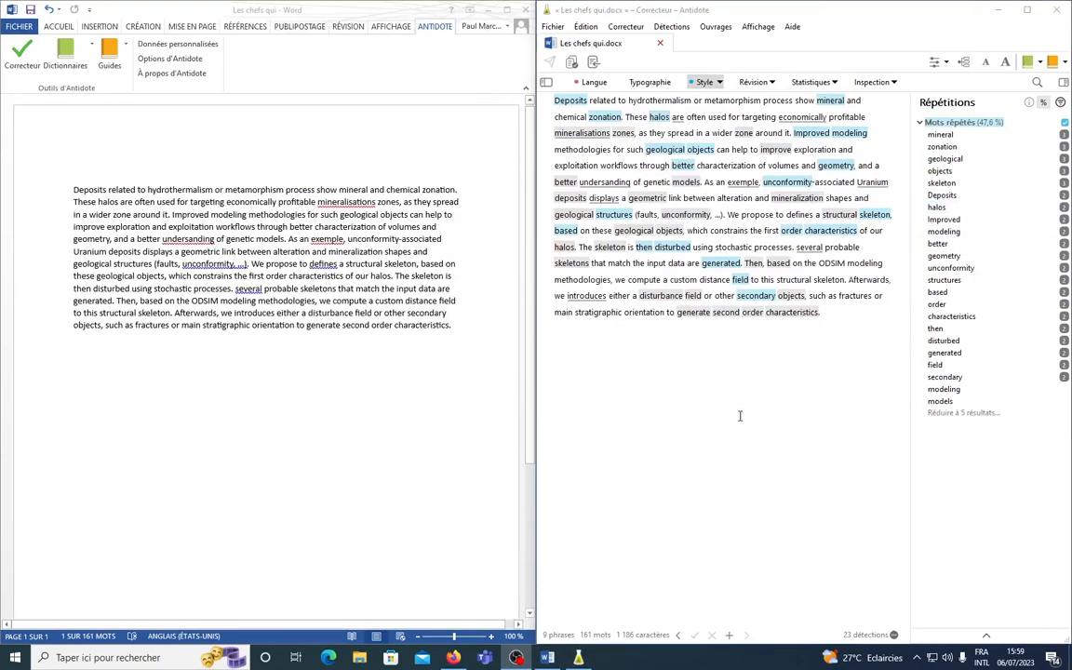
pyautogui.click(846, 442)
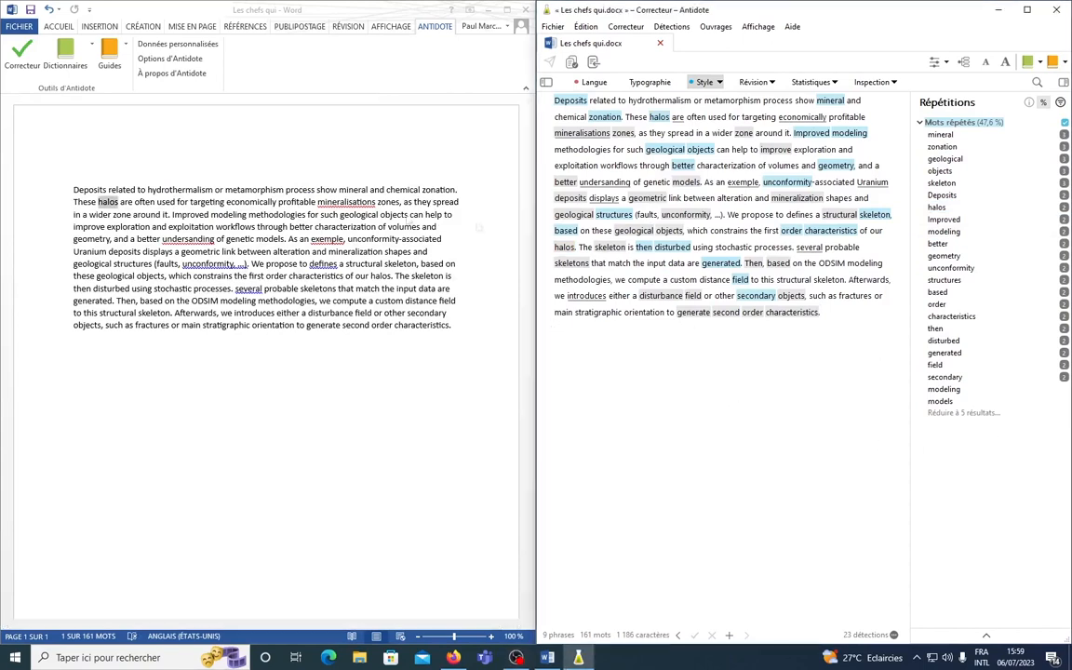
# Return to the Langue detections, close the corrector, and close the Word document with its changes saved
pyautogui.click(594, 82)
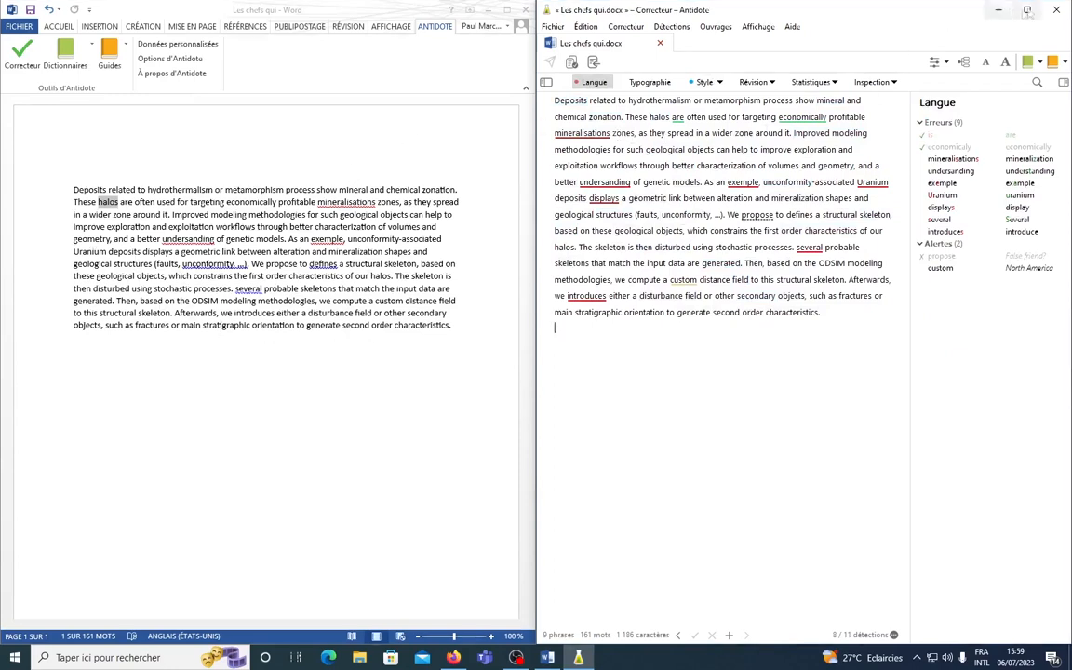
pyautogui.click(1056, 9)
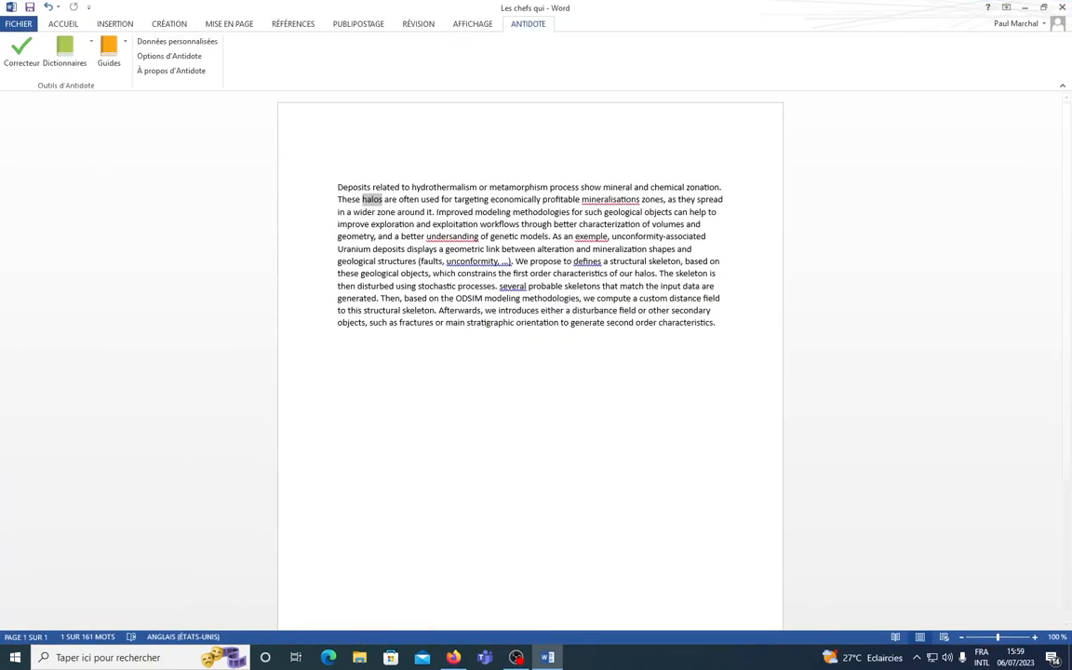
pyautogui.click(1063, 8)
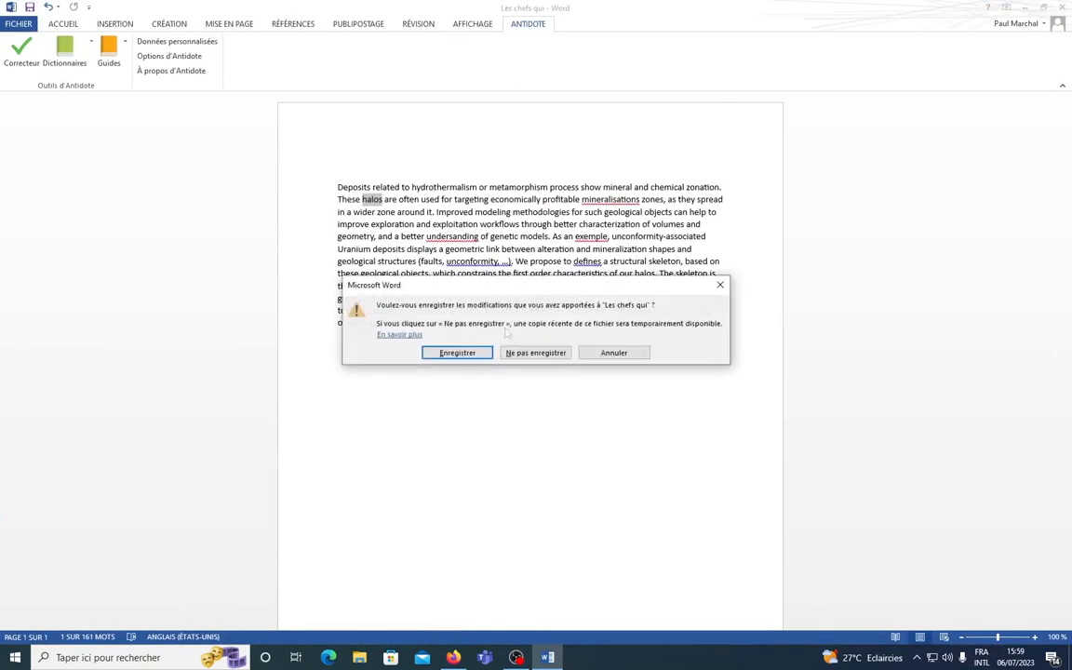
pyautogui.click(455, 351)
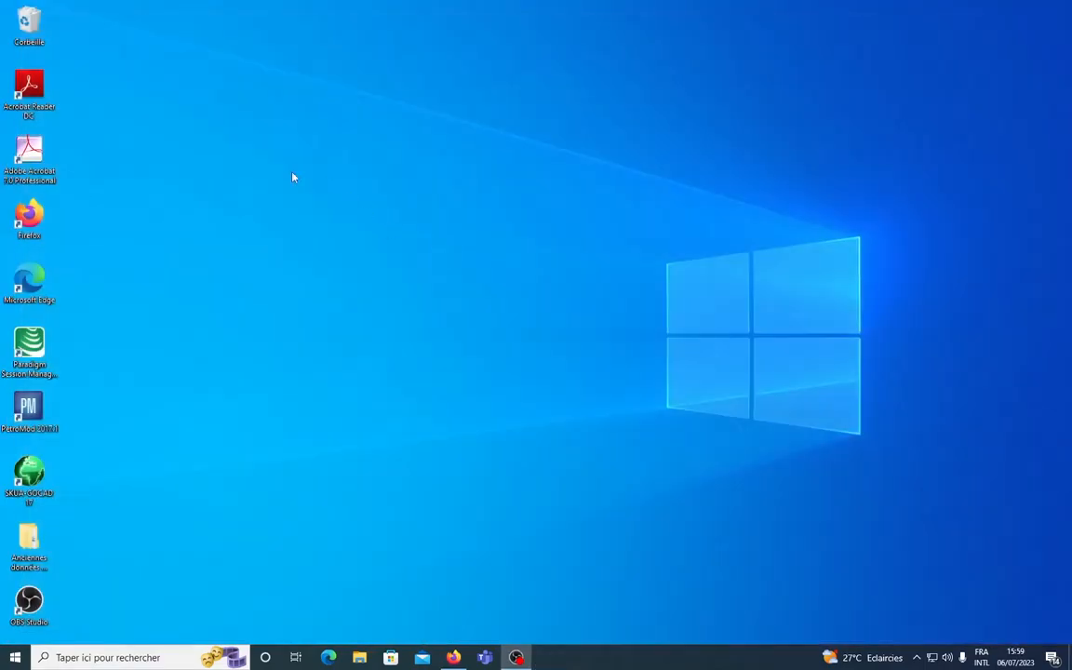
# Switch to the Overleaf project in Firefox and launch the Antidote corrector on the selected passage about fault modelling in LoopStructural
pyautogui.click(455, 657)
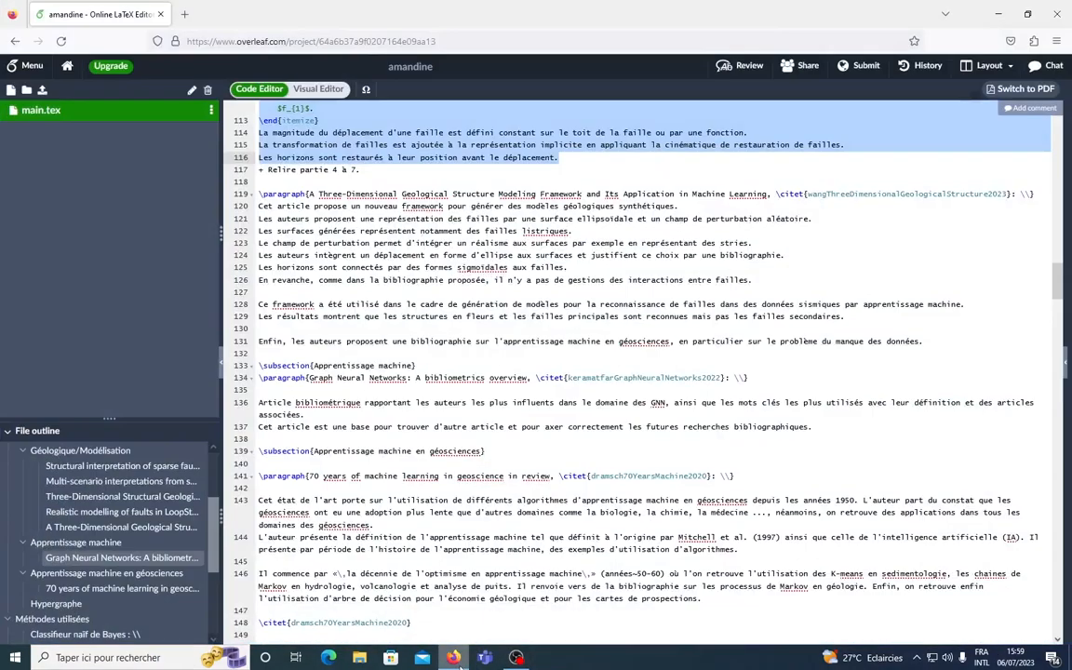
pyautogui.scroll(5, 605, 374)
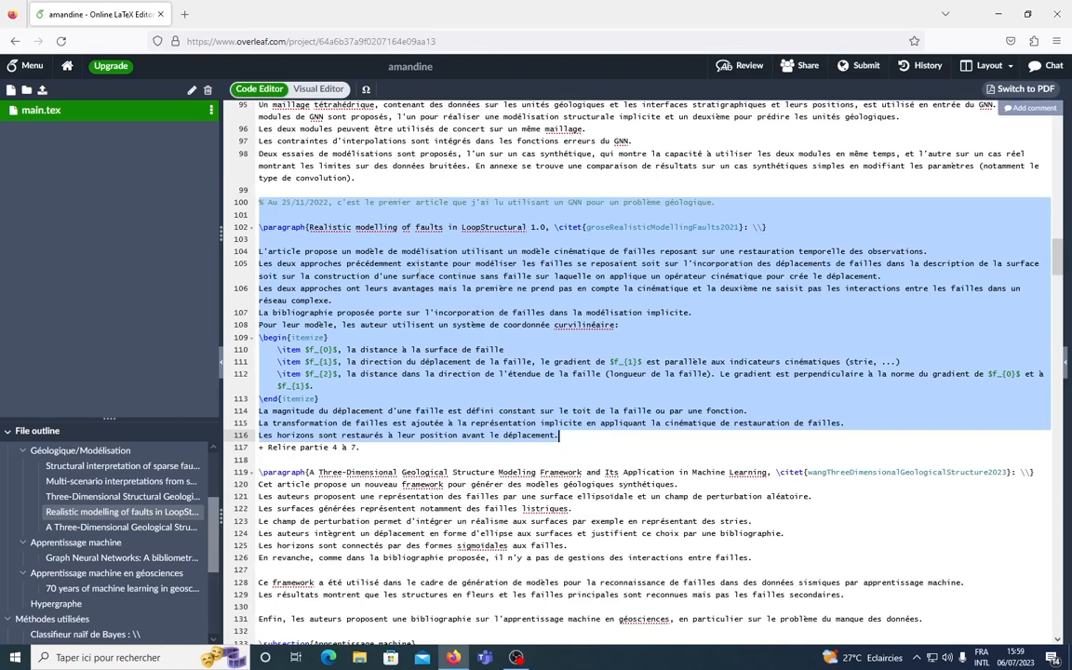
pyautogui.rightClick(422, 264)
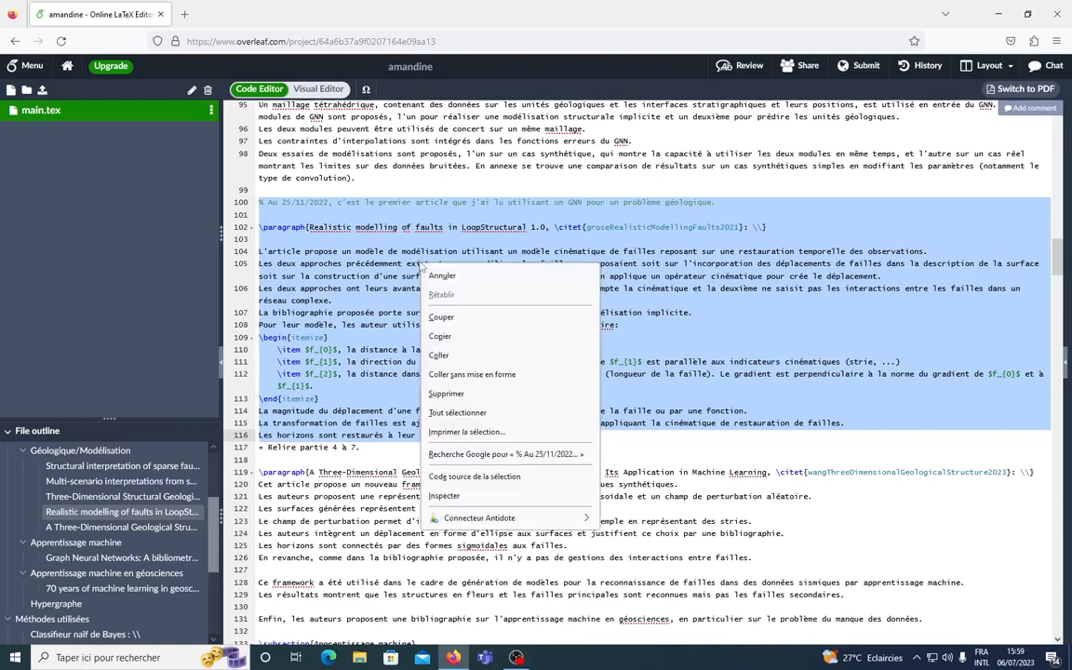
pyautogui.moveTo(556, 521)
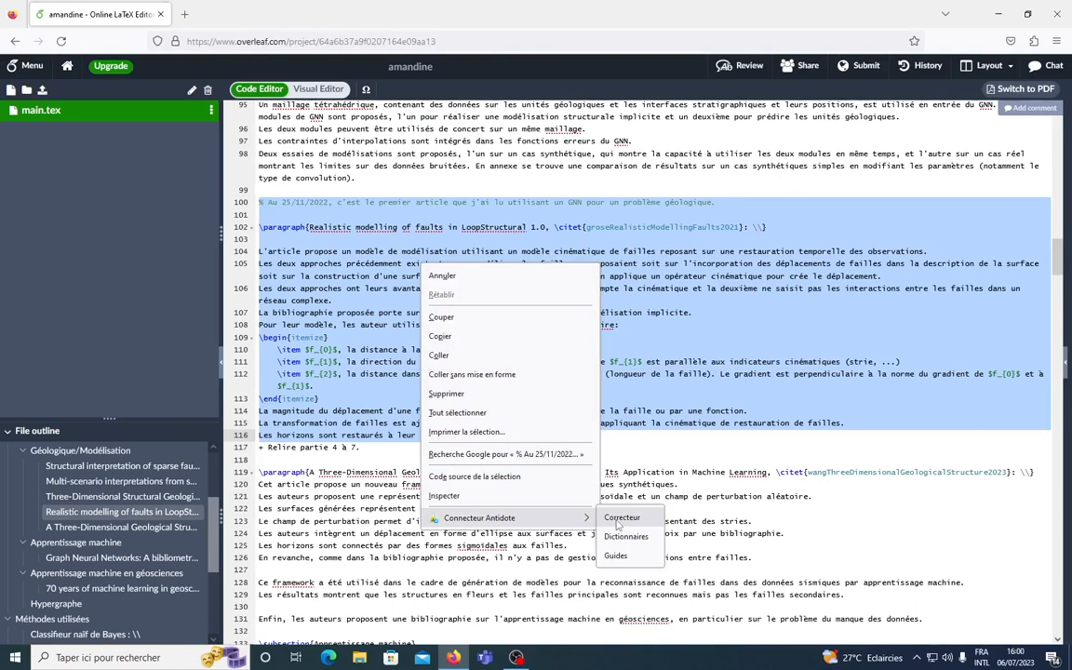
pyautogui.click(618, 521)
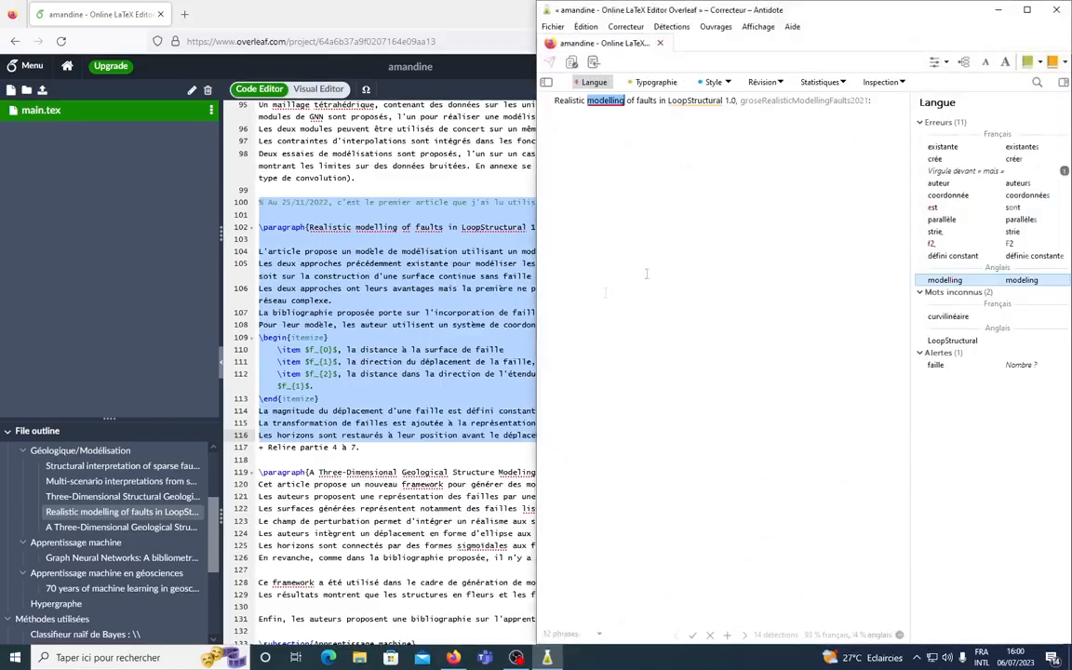
# Tile the Overleaf browser window side by side with the corrector and return to the text being corrected
pyautogui.moveTo(464, 6); pyautogui.dragTo(0, 332)
pyautogui.click(801, 176)
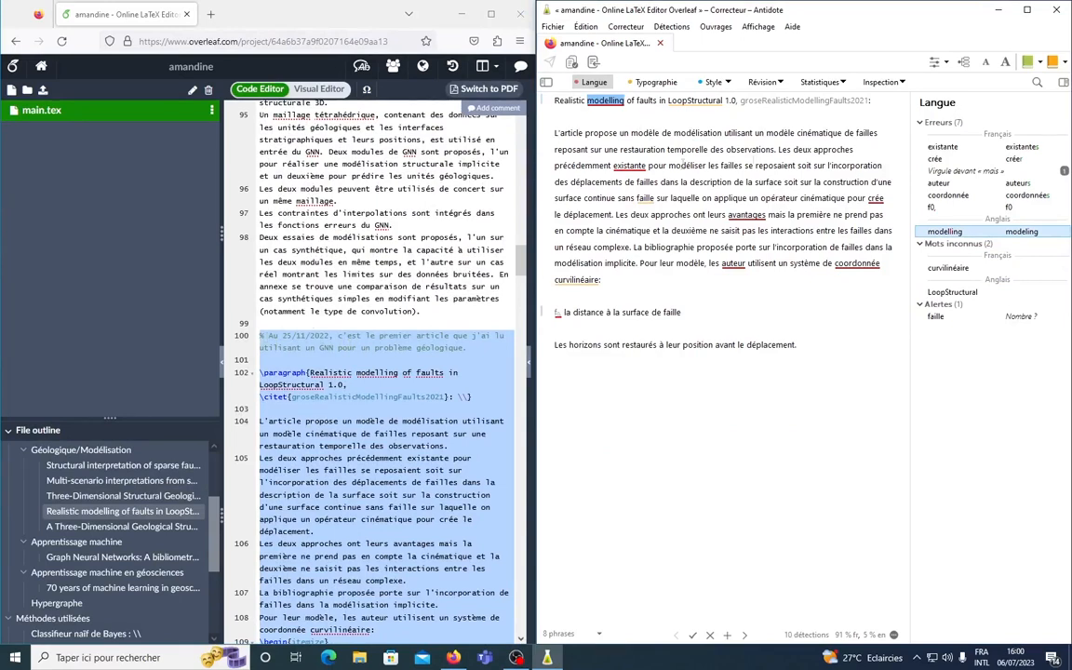
pyautogui.click(667, 143)
# Compare the LaTeX source of the LoopStructural section, including its citation and itemized list, with the text shown in the corrector
pyautogui.scroll(-2, 474, 186)
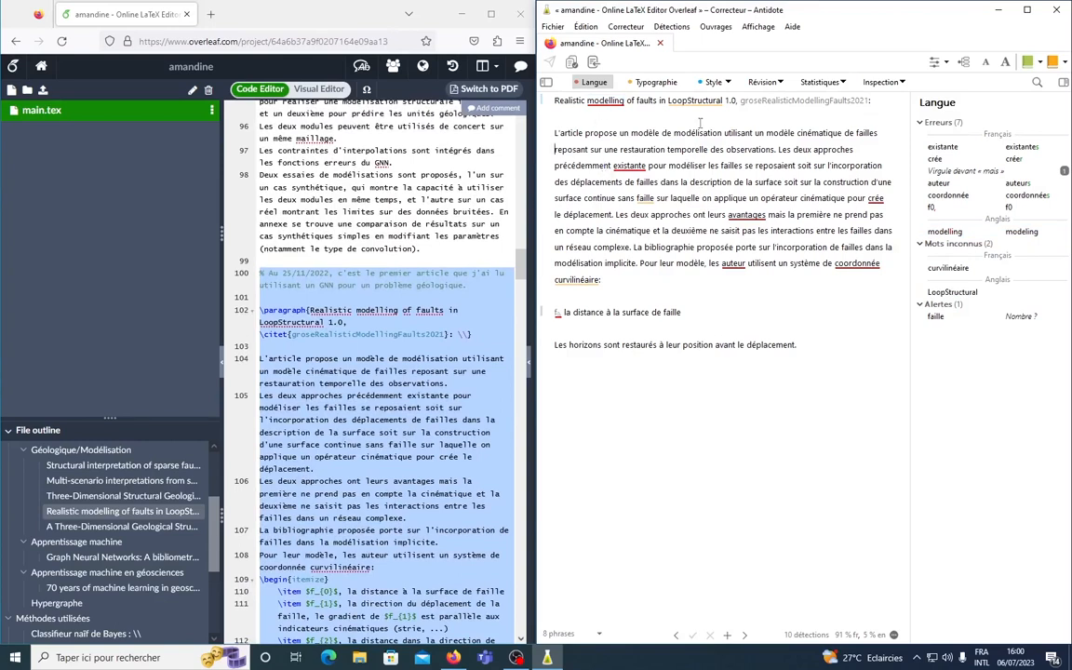
pyautogui.scroll(-4, 480, 235)
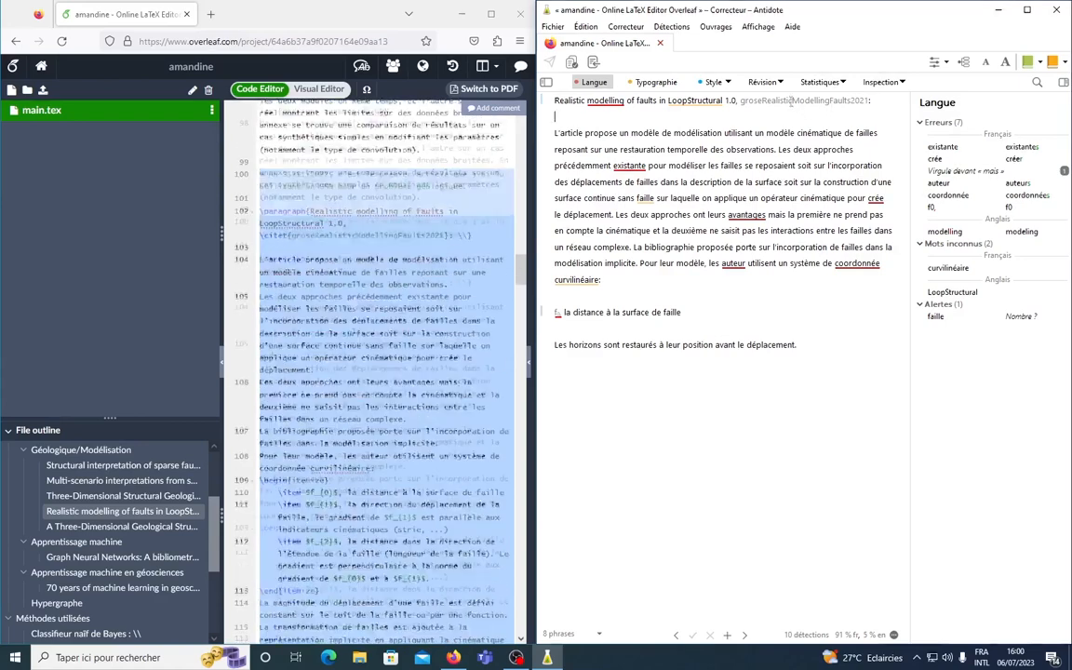
pyautogui.scroll(2, 480, 234)
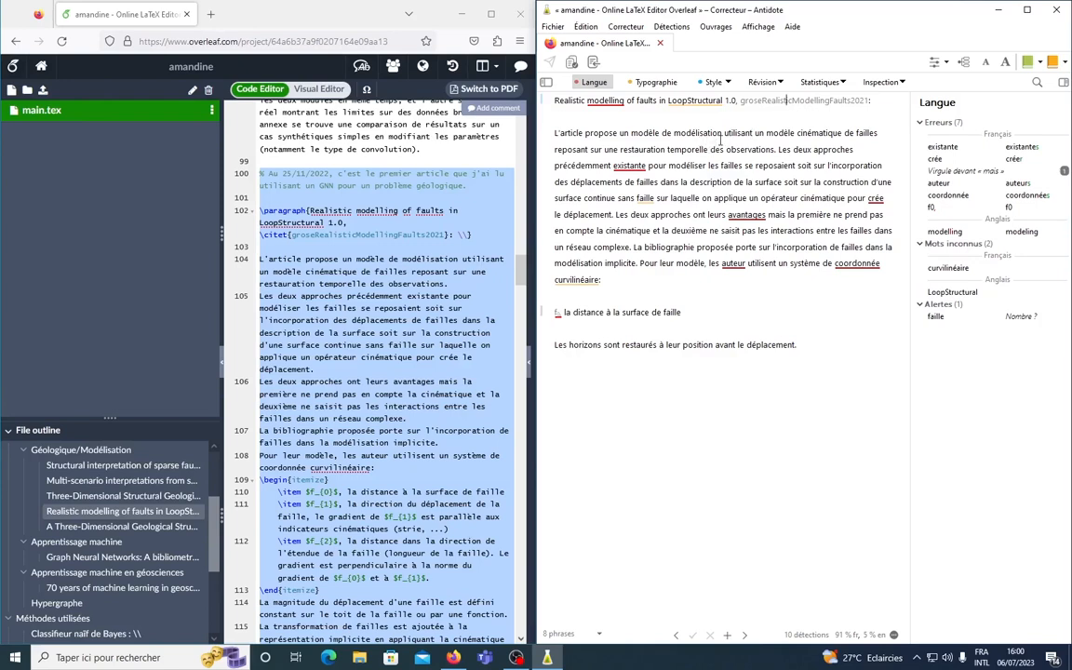
pyautogui.scroll(-5, 386, 363)
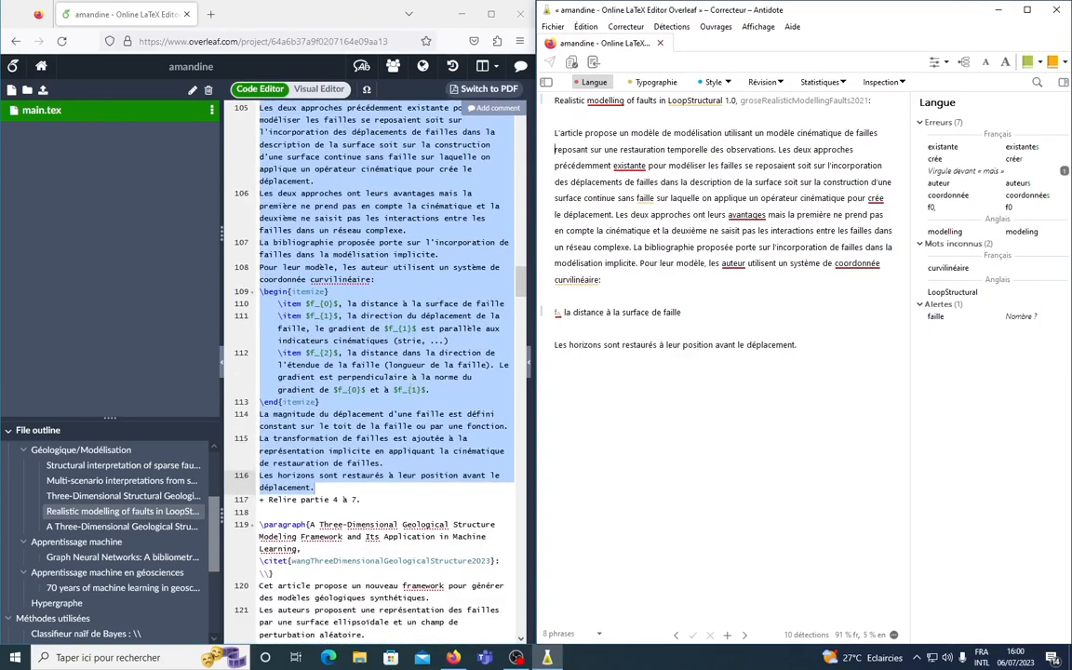
pyautogui.click(409, 414)
pyautogui.click(718, 328)
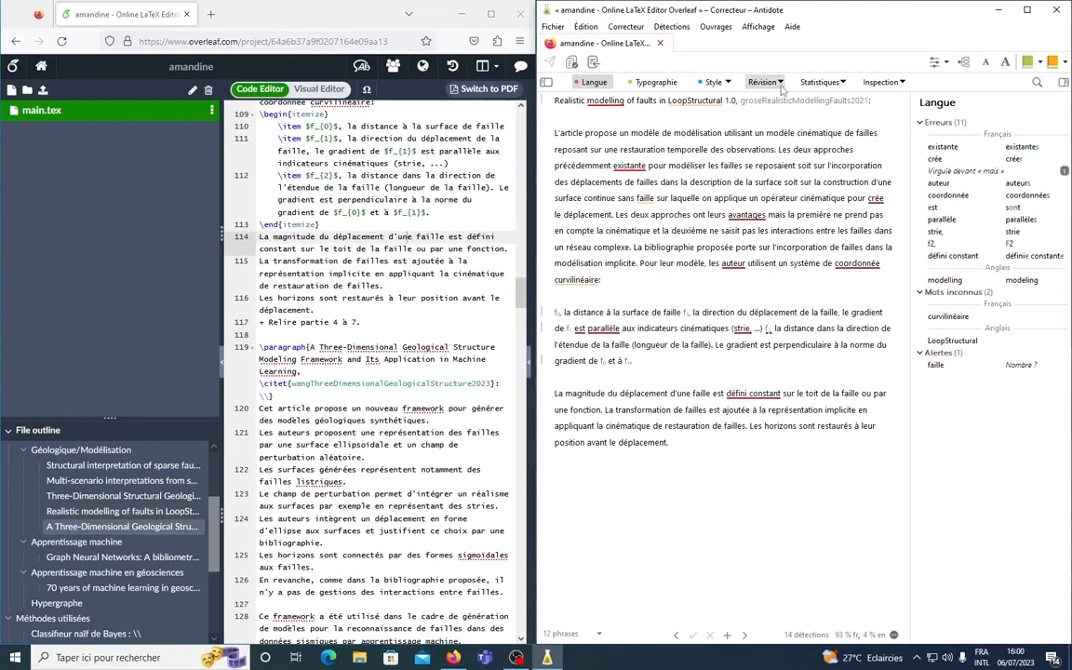
# Try to correct "existante" to "existantes" from the corrector, dismissing the resulting dialogs
pyautogui.click(625, 168)
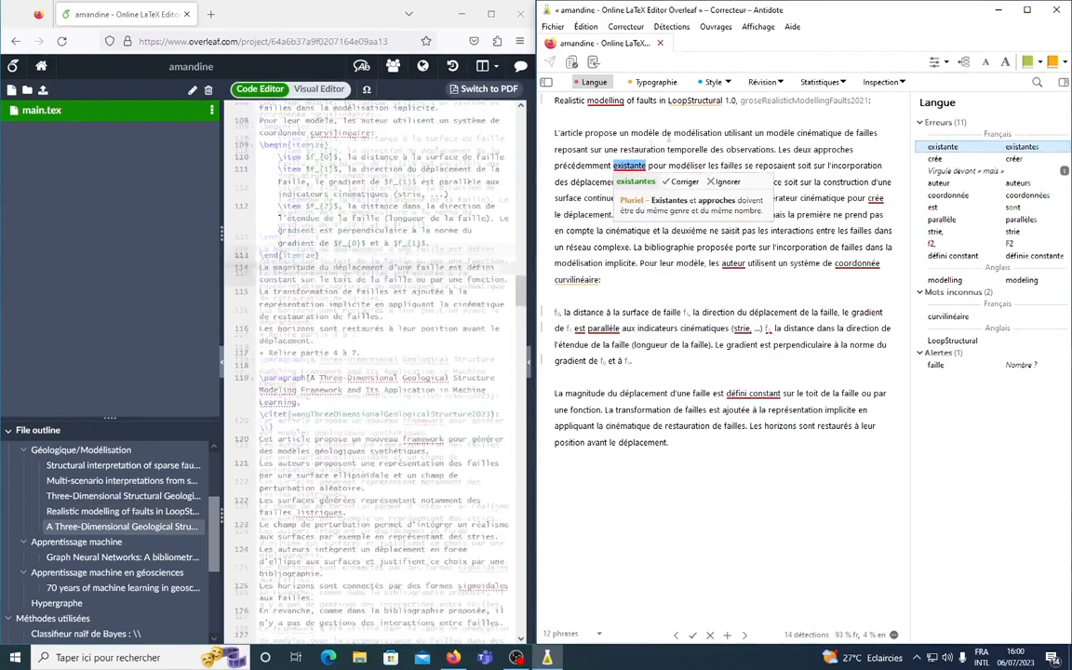
pyautogui.click(683, 183)
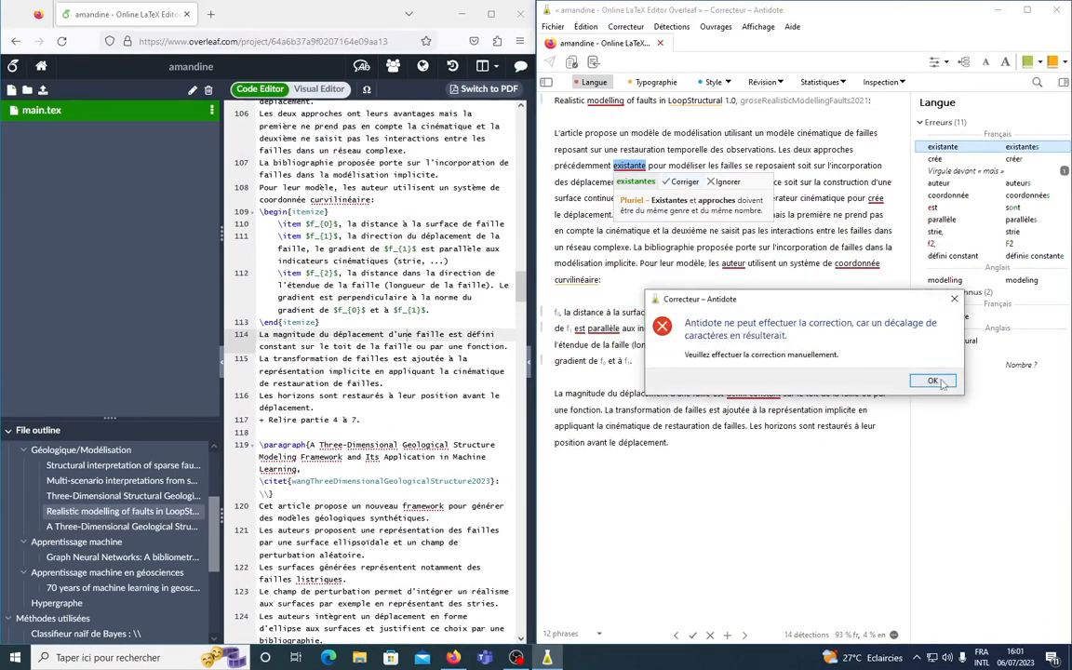
pyautogui.moveTo(748, 307); pyautogui.dragTo(655, 229)
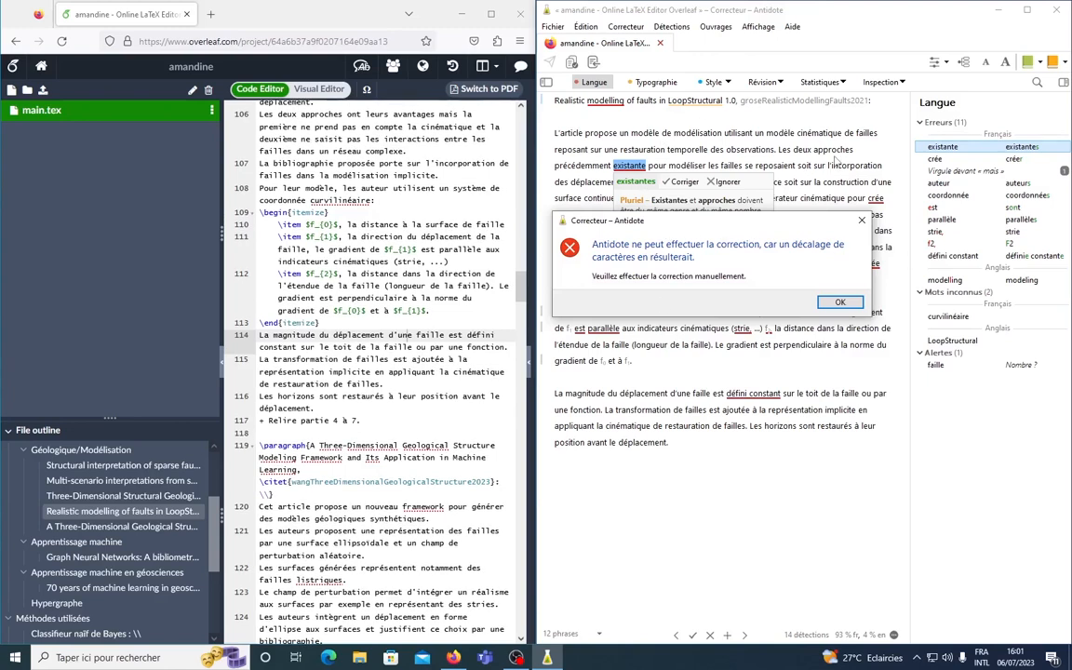
pyautogui.click(839, 302)
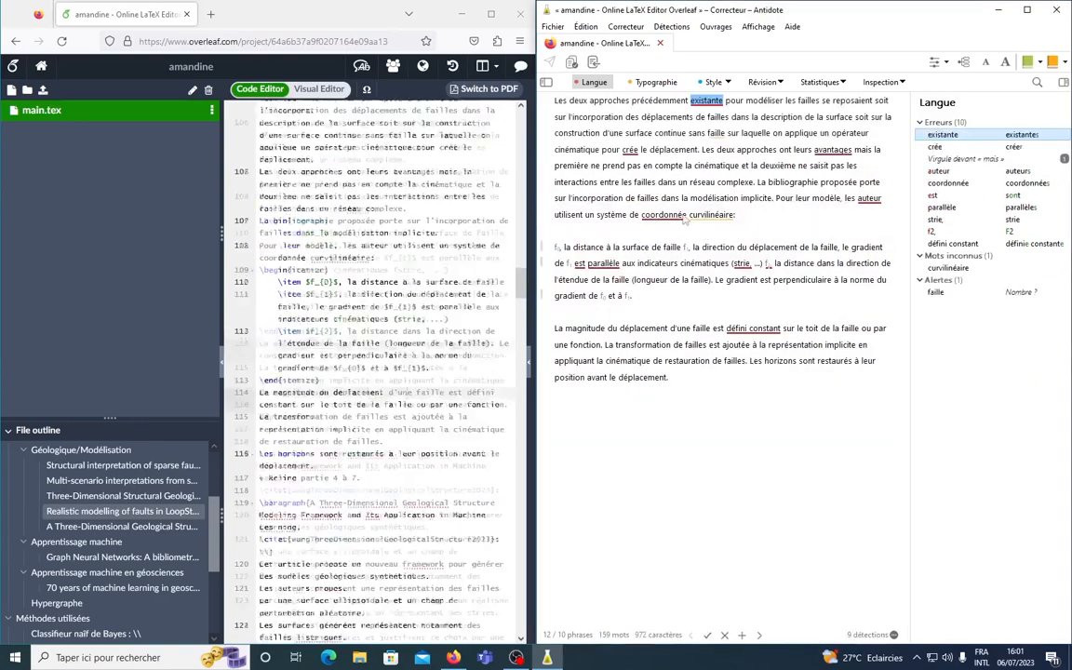
pyautogui.click(712, 101)
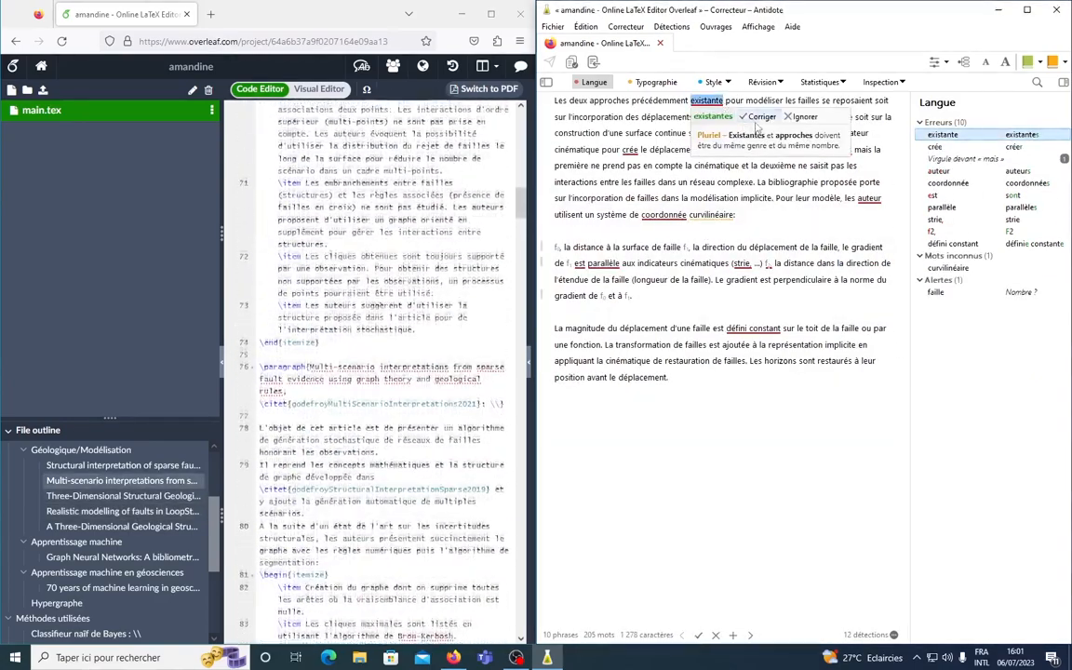
pyautogui.click(761, 117)
pyautogui.click(916, 381)
# Reselect the LaTeX passage from line 100 to line 116 in Overleaf and return to the corrector to refresh its text
pyautogui.scroll(10, 283, 229)
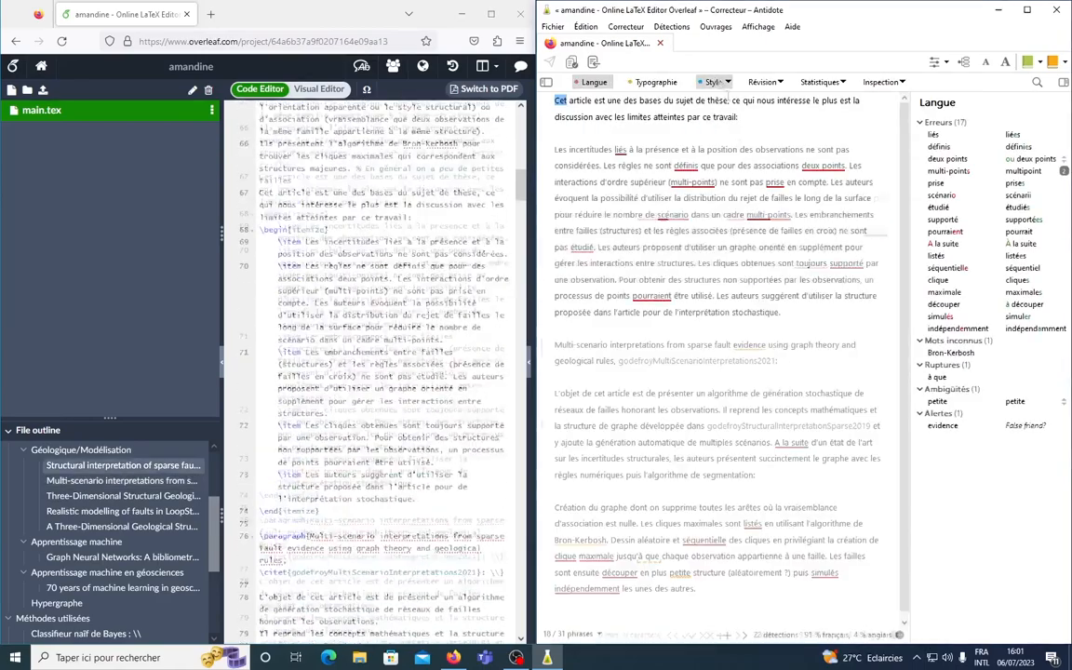
pyautogui.scroll(-7, 284, 229)
pyautogui.scroll(-7, 646, 221)
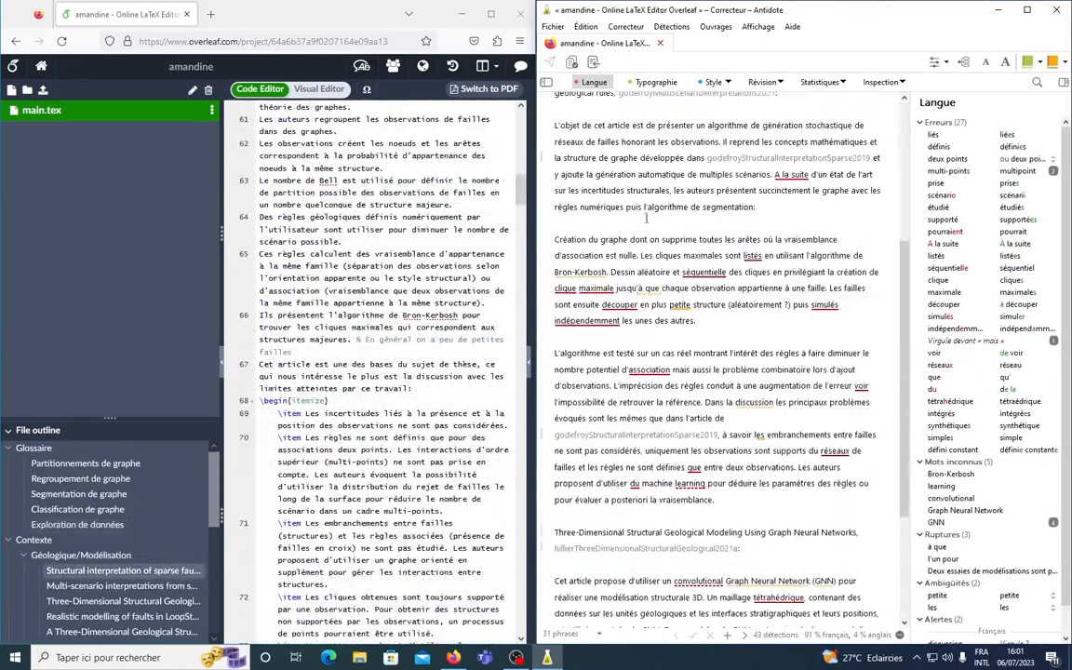
pyautogui.click(651, 419)
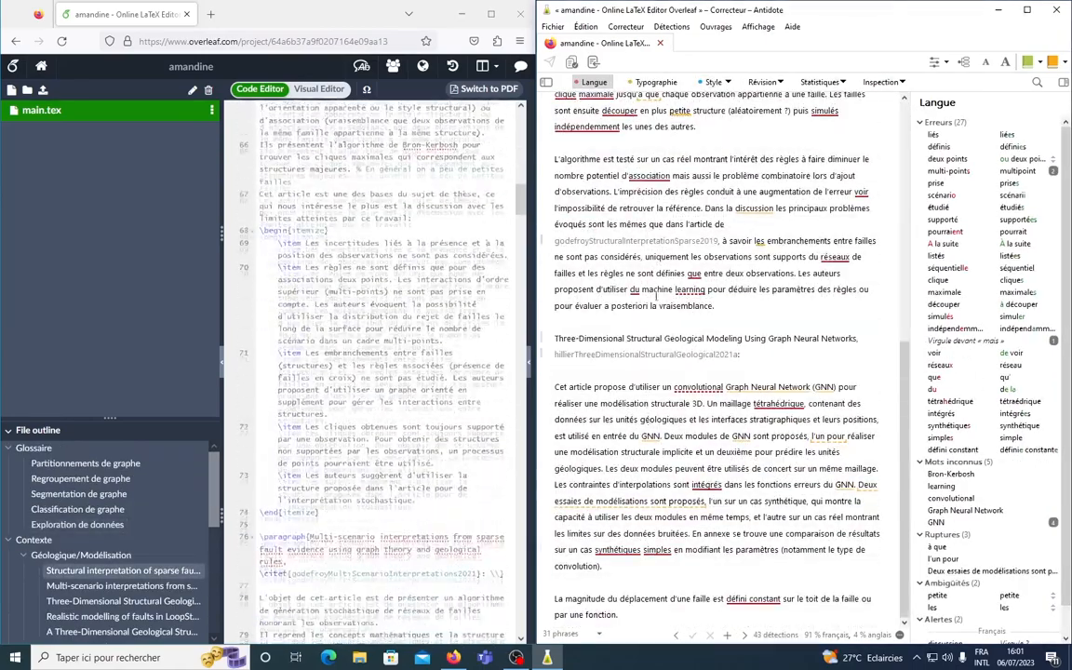
pyautogui.scroll(-5, 362, 316)
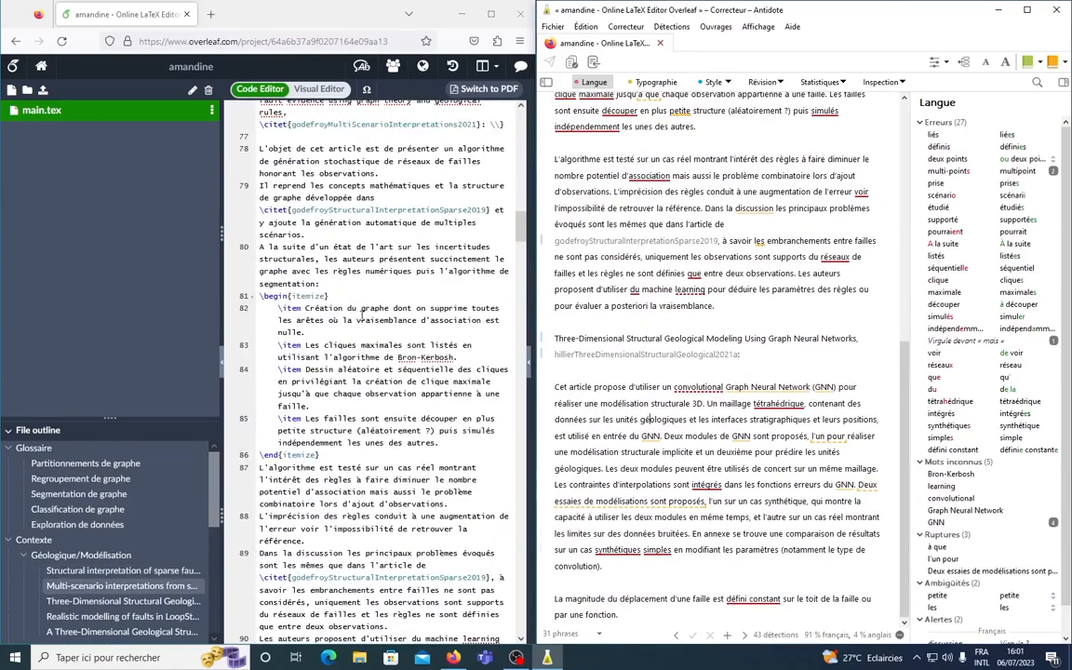
pyautogui.scroll(-2, 362, 287)
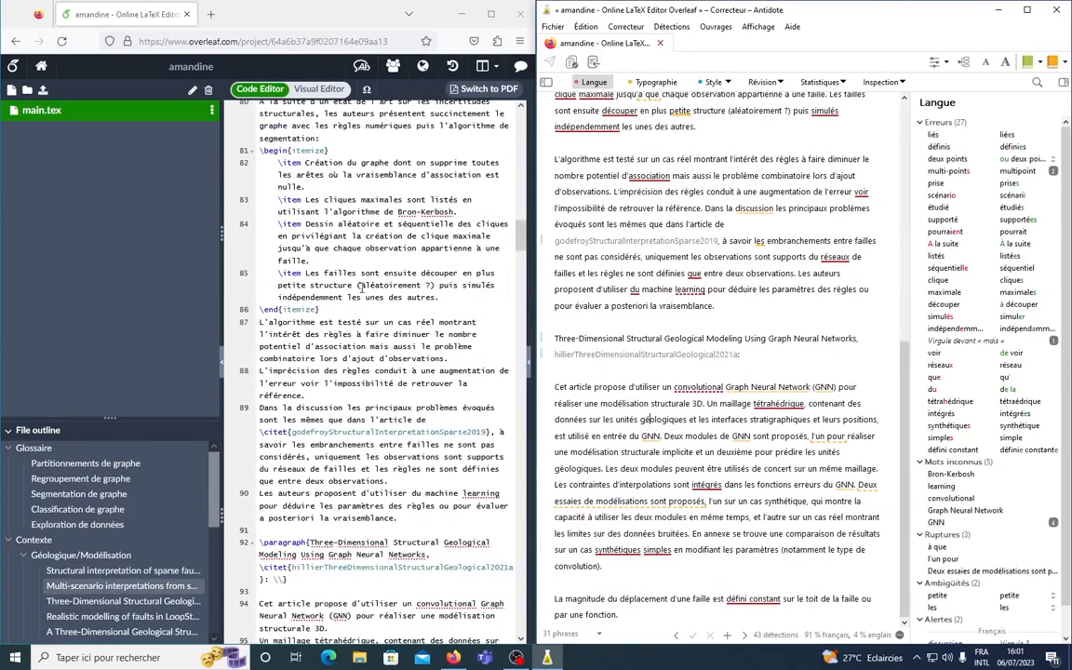
pyautogui.scroll(-8, 368, 265)
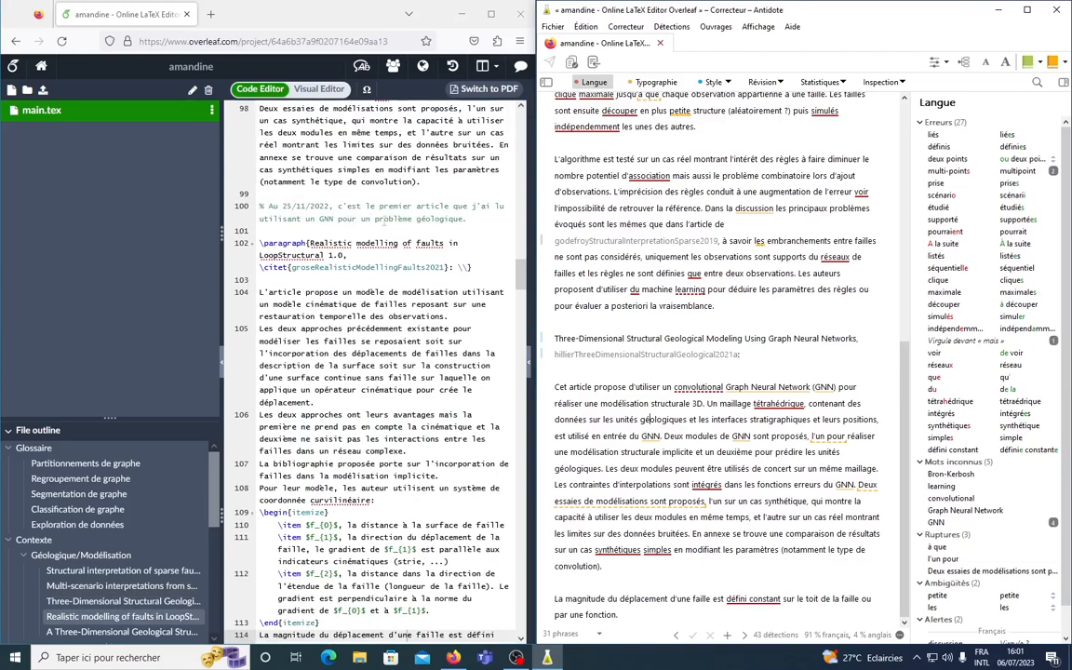
pyautogui.moveTo(260, 205); pyautogui.dragTo(314, 490)
pyautogui.scroll(5, 668, 346)
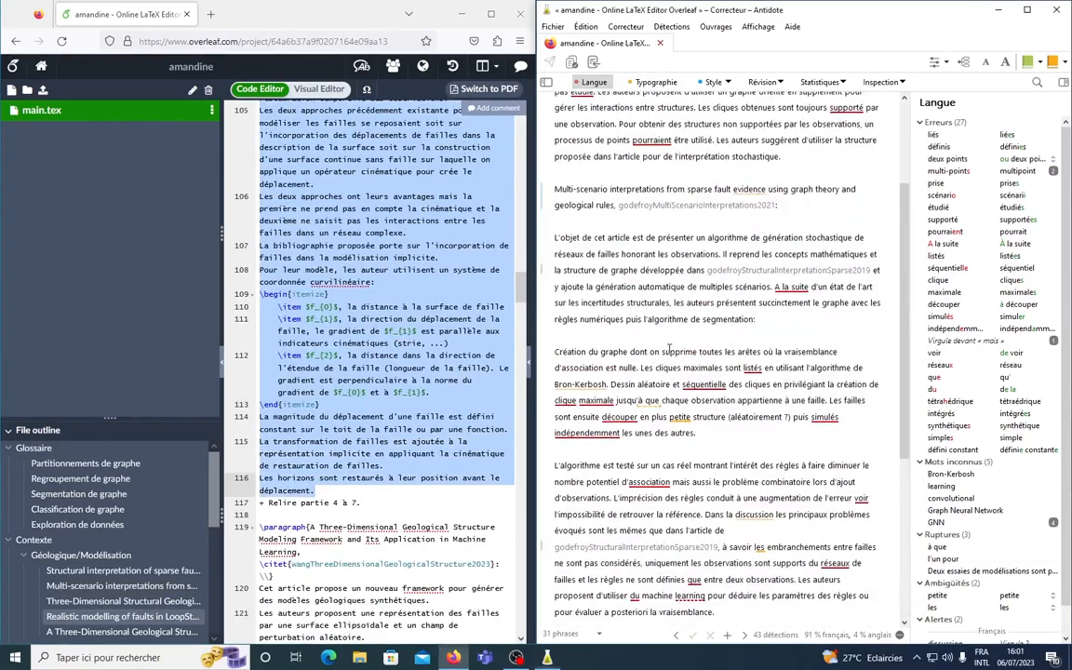
pyautogui.click(668, 347)
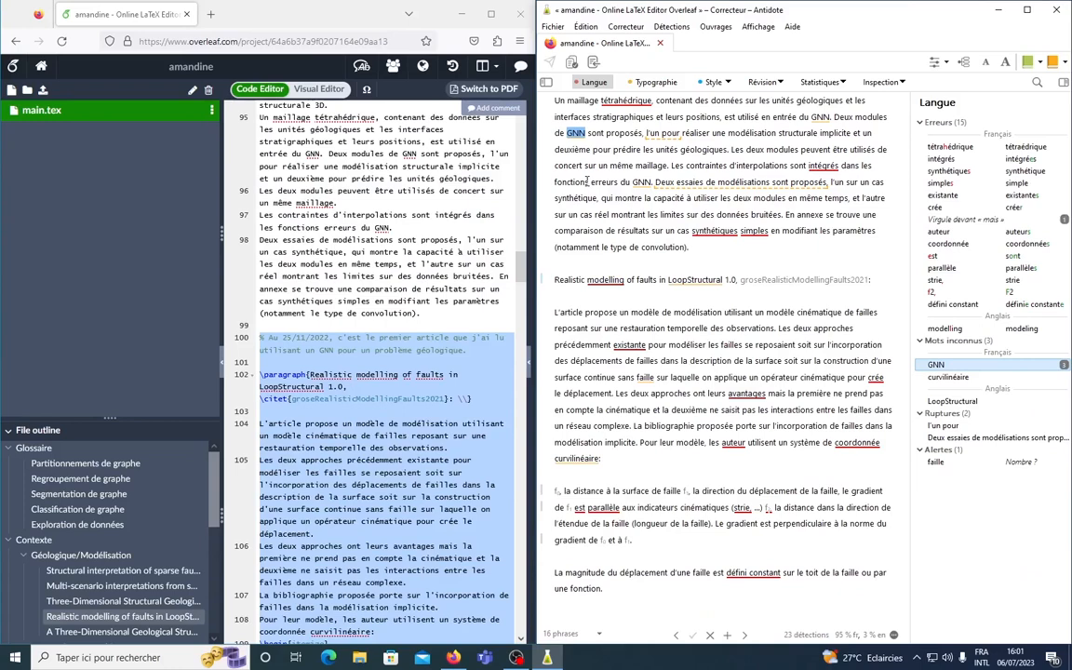
# Correct "existante" to "existantes" in the sentence about the two previous approaches, retrying the correction if necessary
pyautogui.click(629, 345)
pyautogui.click(677, 365)
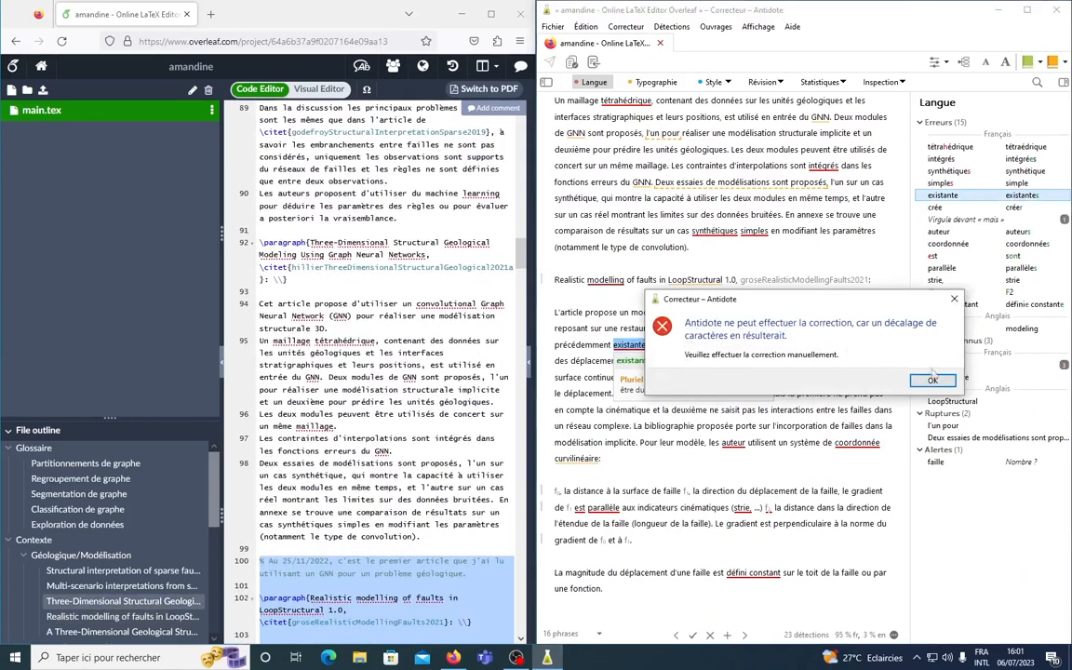
pyautogui.click(843, 345)
pyautogui.click(674, 364)
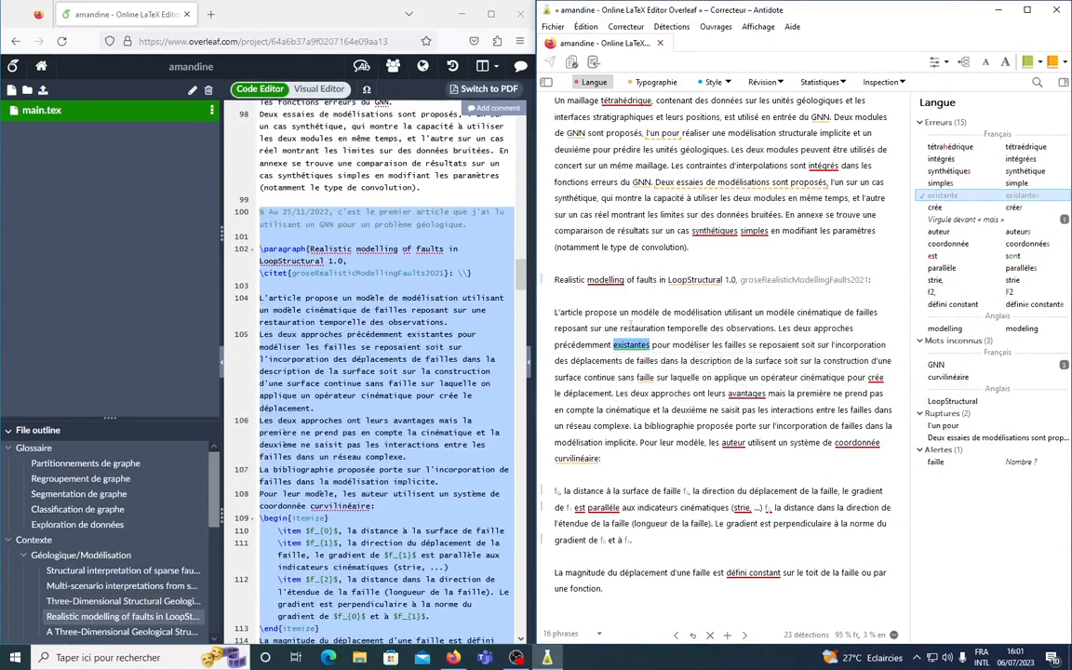
pyautogui.click(711, 338)
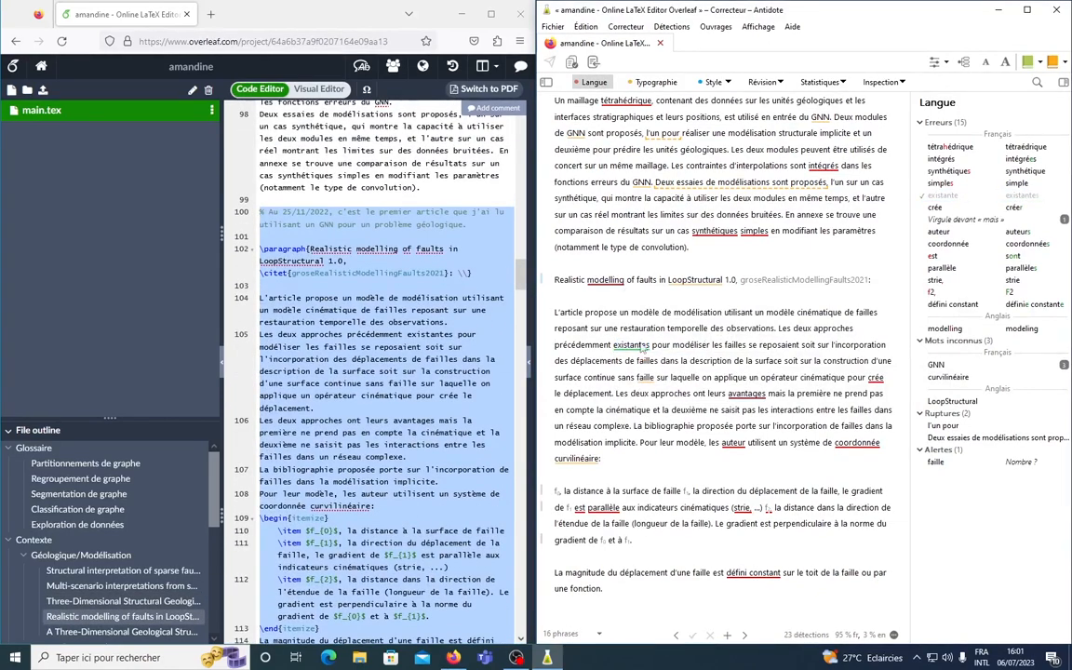
# Correct "crée" to "créer" and add the missing comma after "avantages" before "mais"
pyautogui.scroll(-2, 427, 342)
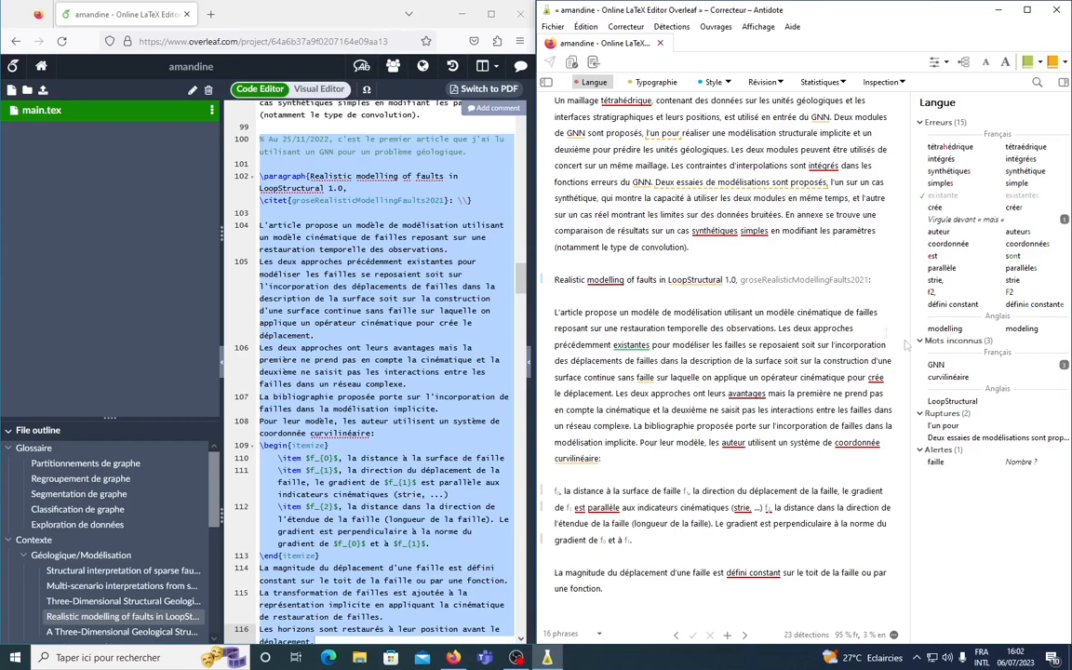
pyautogui.click(875, 376)
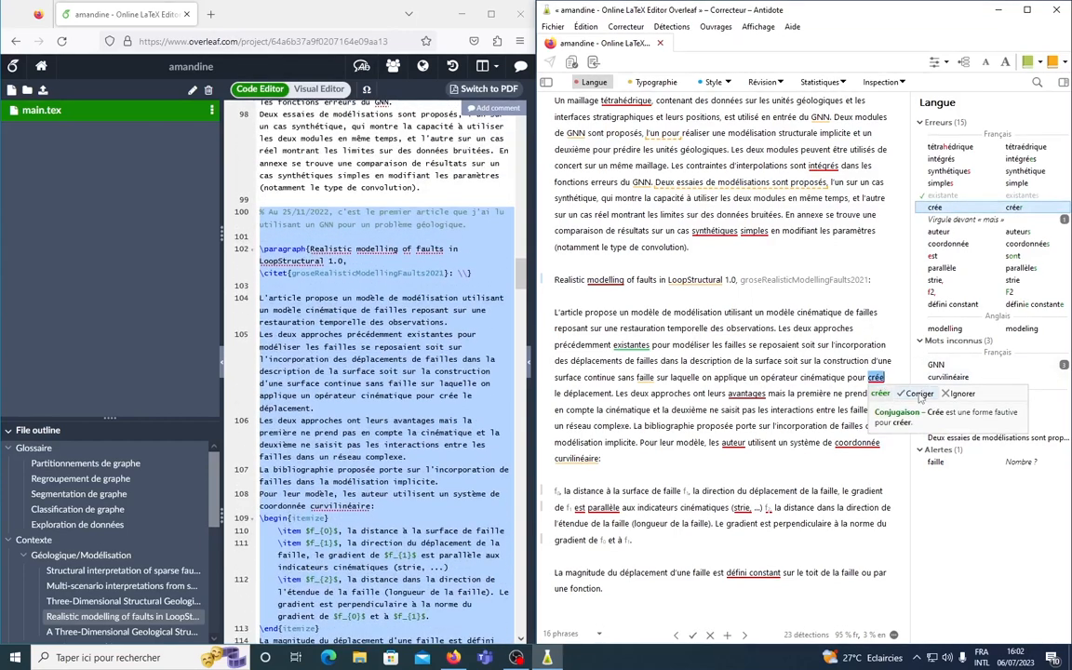
pyautogui.click(915, 392)
pyautogui.click(747, 394)
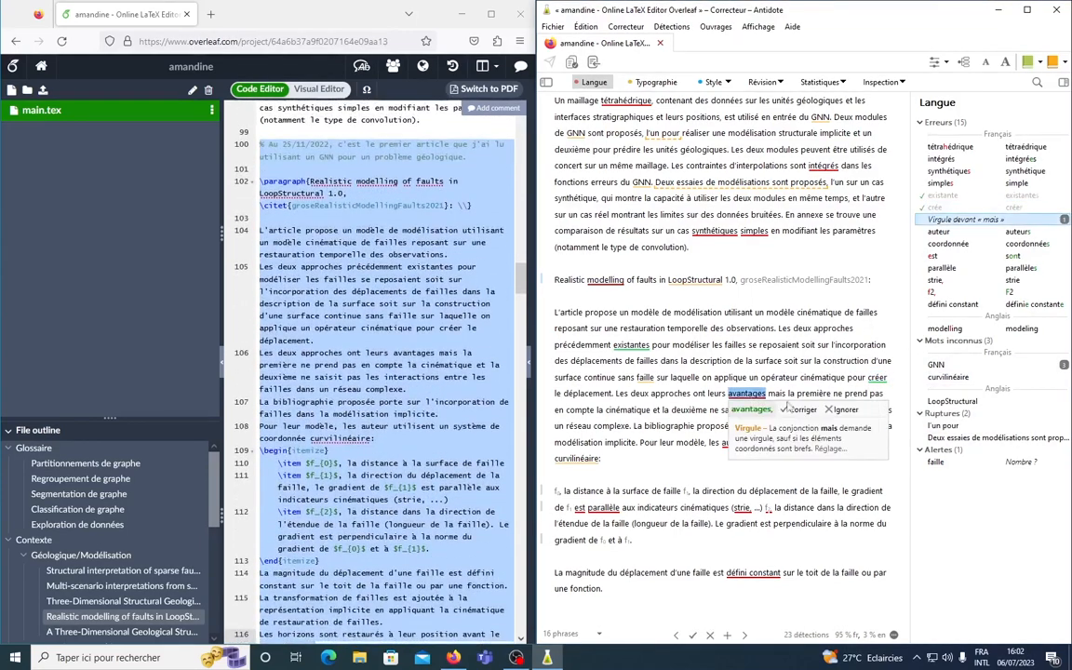
pyautogui.click(784, 409)
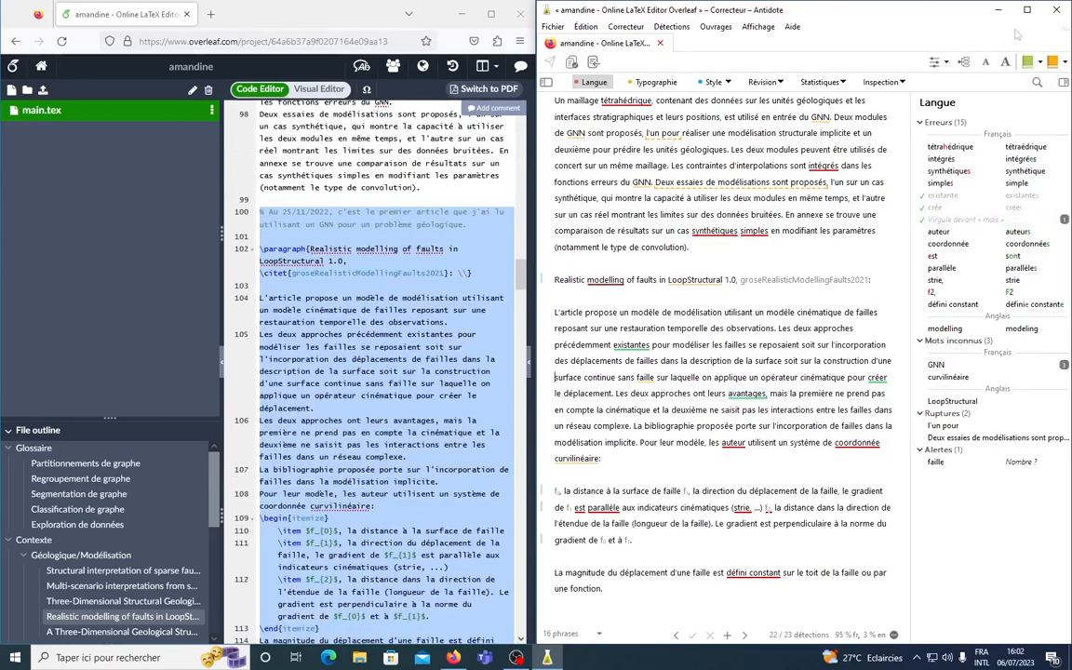
# Ignore the unknown proper noun "LoopStructural" and view the explanations for the "GNN" and "l'un pour" detections
pyautogui.click(935, 364)
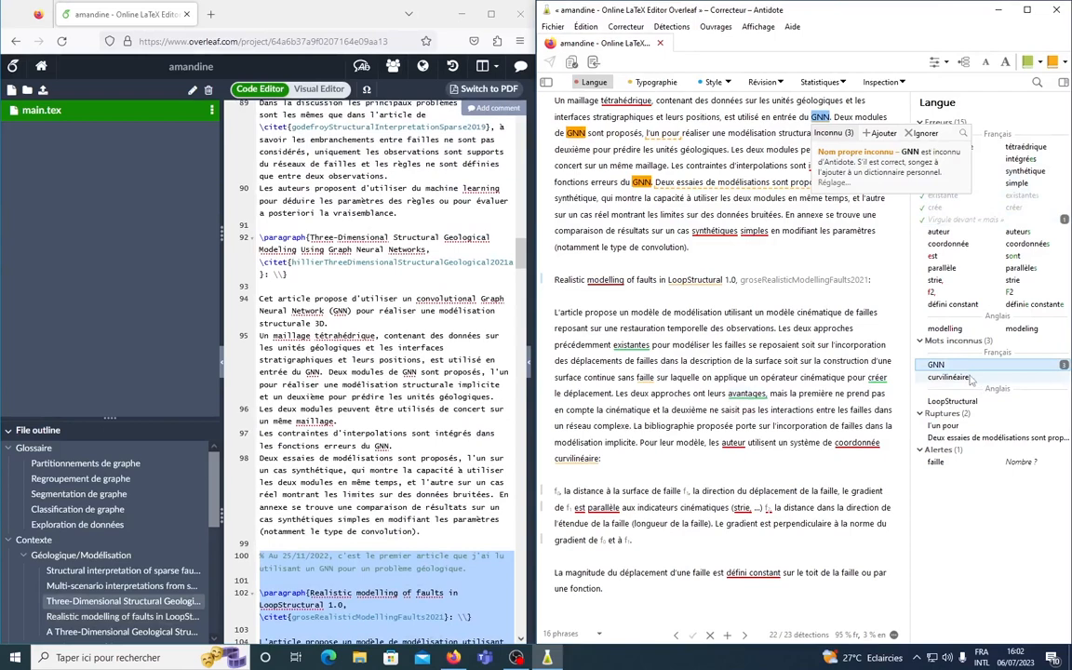
pyautogui.click(977, 402)
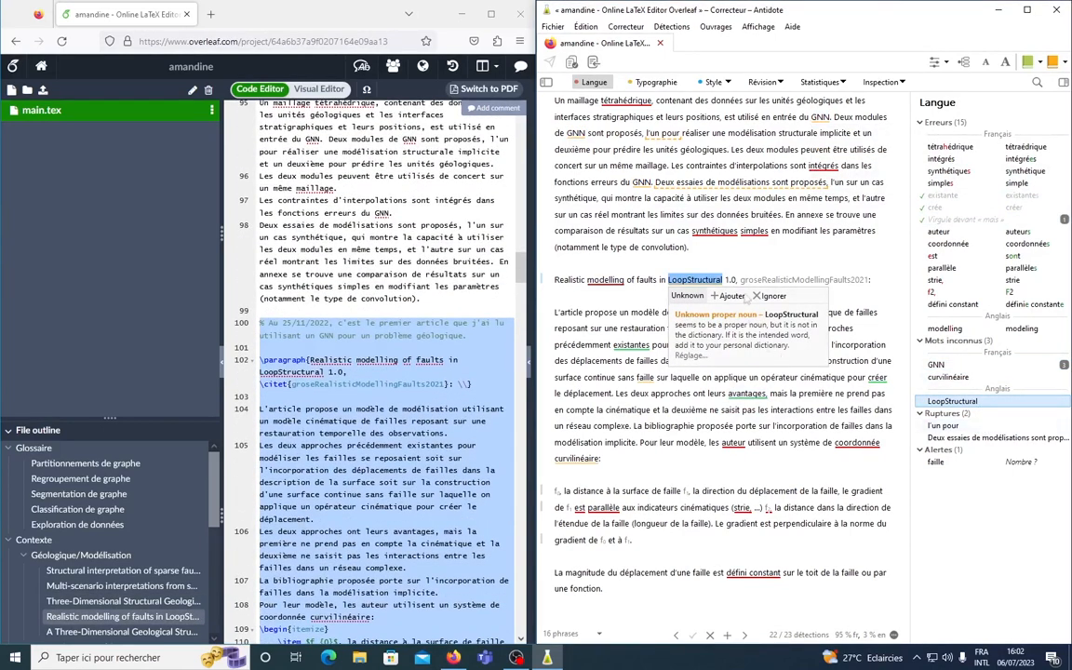
pyautogui.click(781, 298)
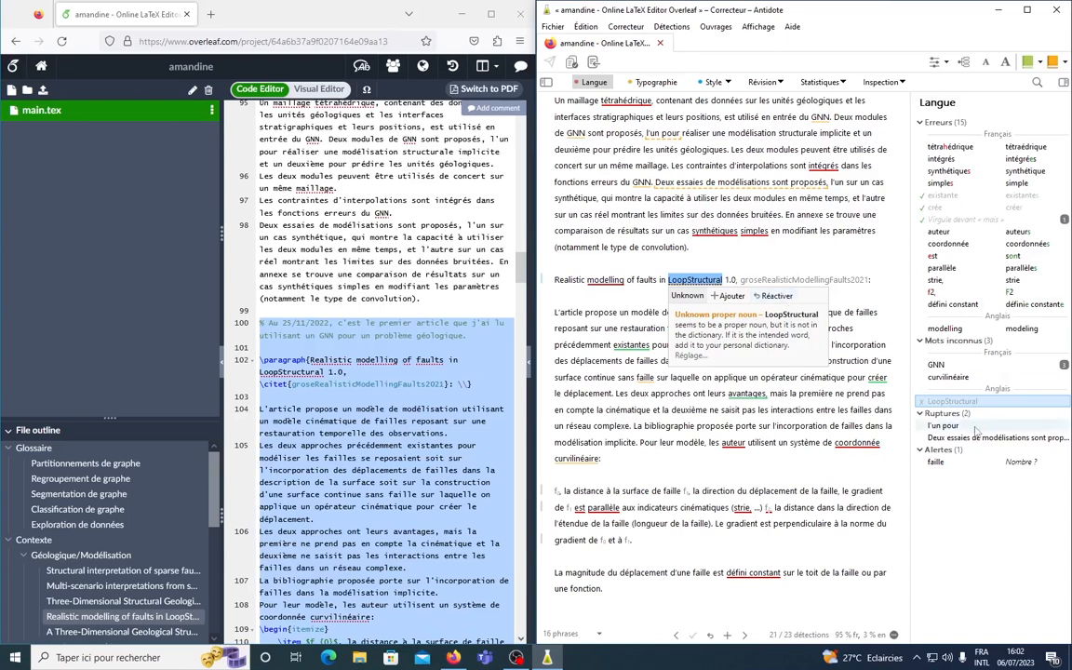
pyautogui.click(968, 425)
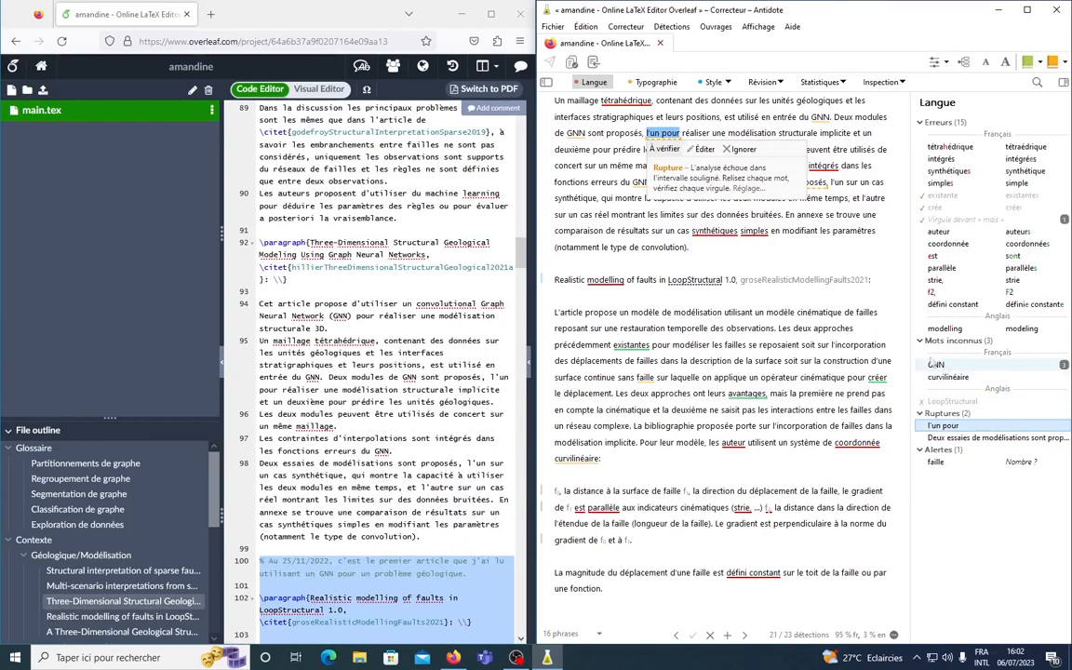
# Ignore the two rupture detections "l'un pour" and "Deux essaies de modélisations sont proposés"
pyautogui.moveTo(696, 169); pyautogui.dragTo(726, 187)
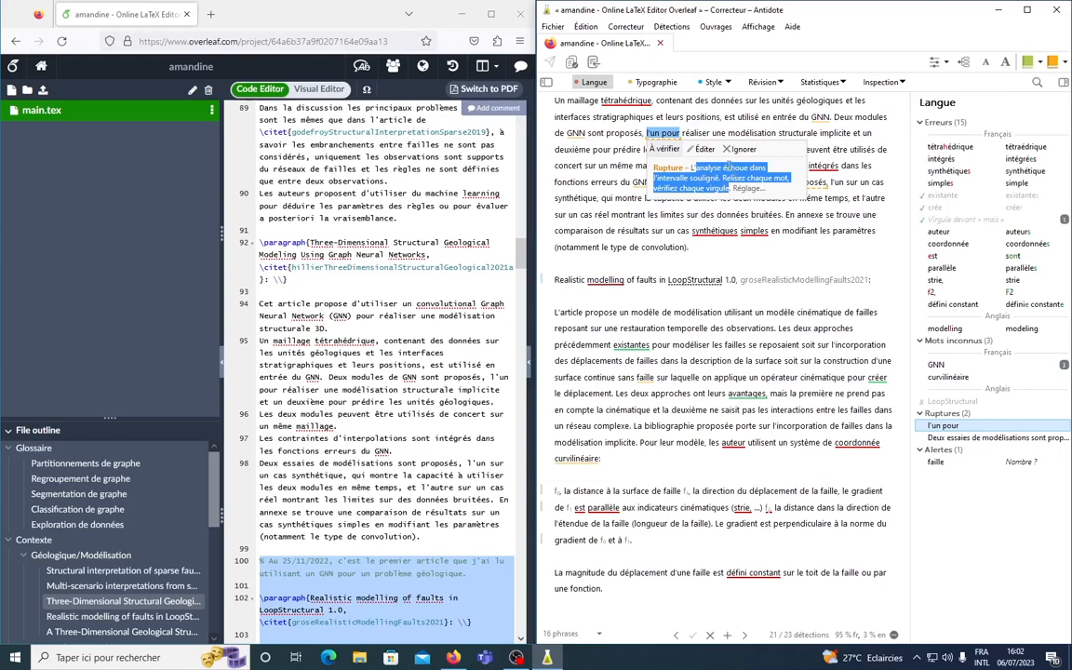
pyautogui.click(739, 149)
pyautogui.click(996, 437)
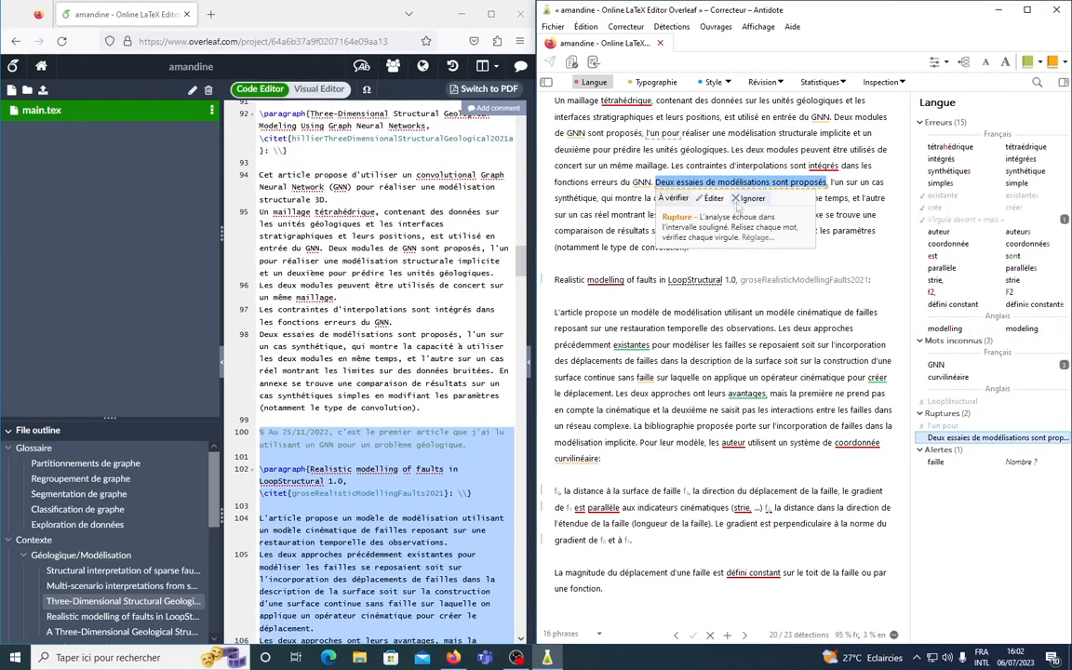
pyautogui.click(751, 198)
# Try replacing "faille" with "failles" in the number alert, restore the singular and ignore the alert
pyautogui.click(992, 465)
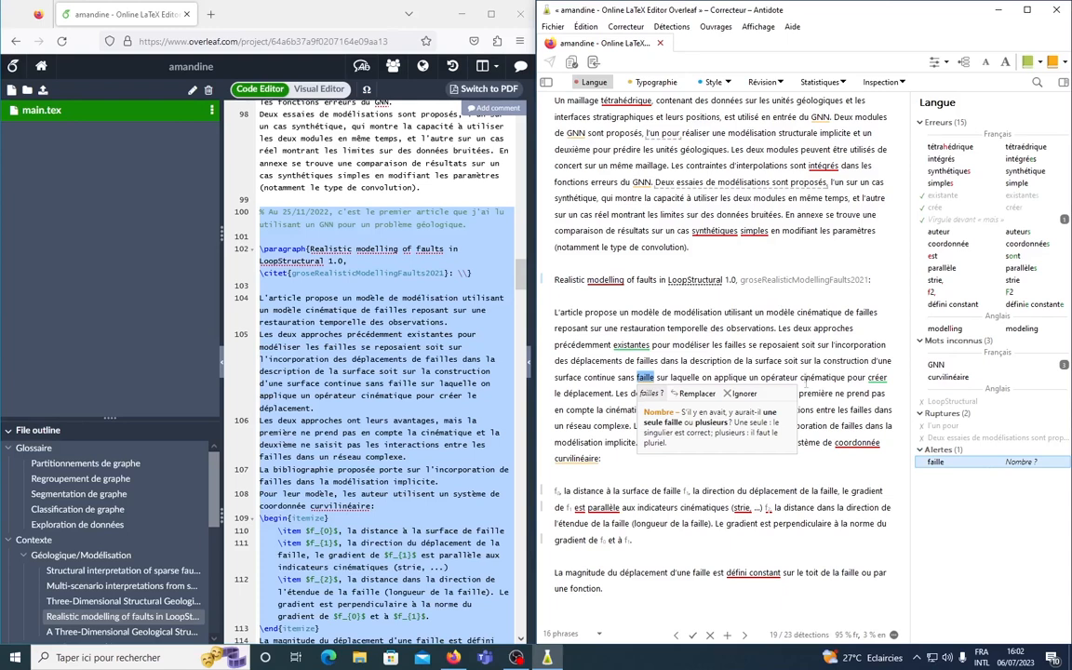
pyautogui.click(943, 428)
pyautogui.click(958, 439)
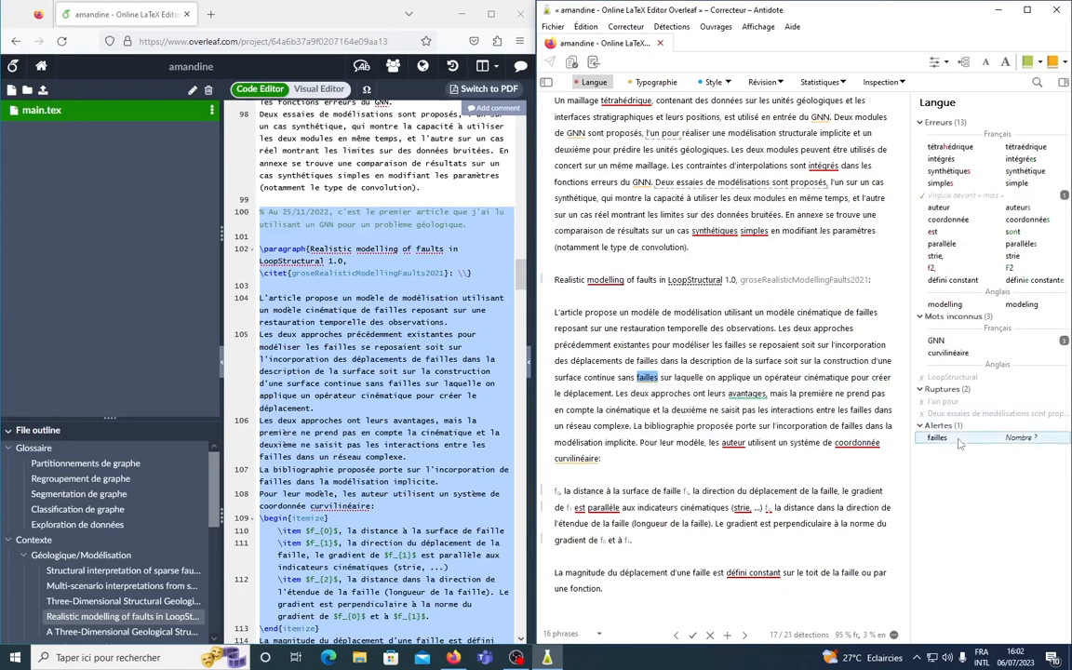
pyautogui.click(681, 392)
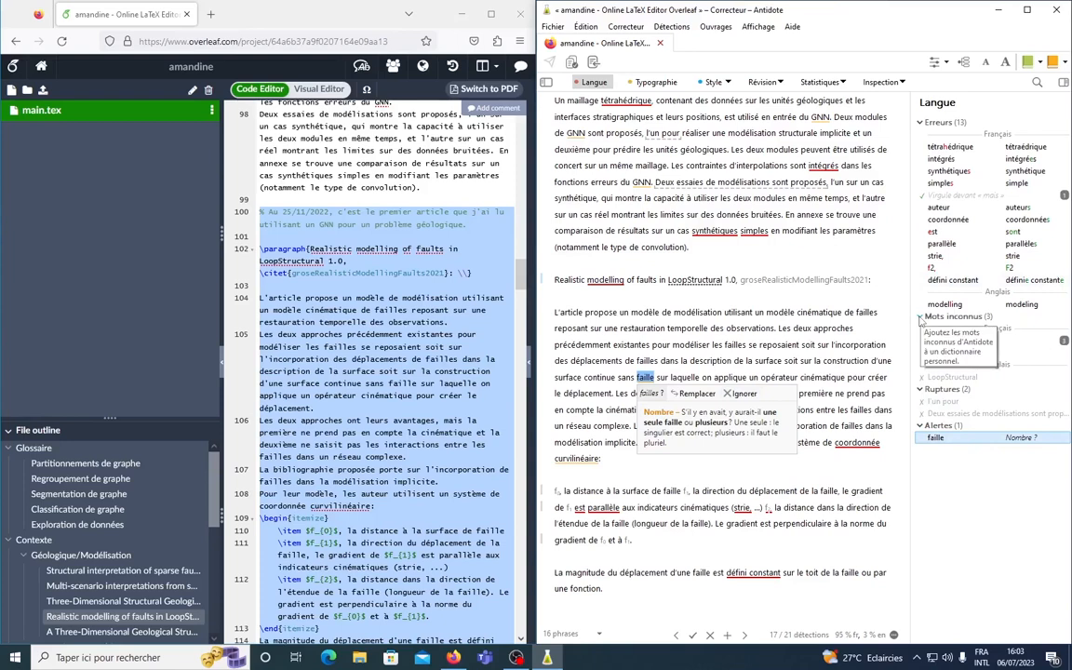
pyautogui.click(740, 393)
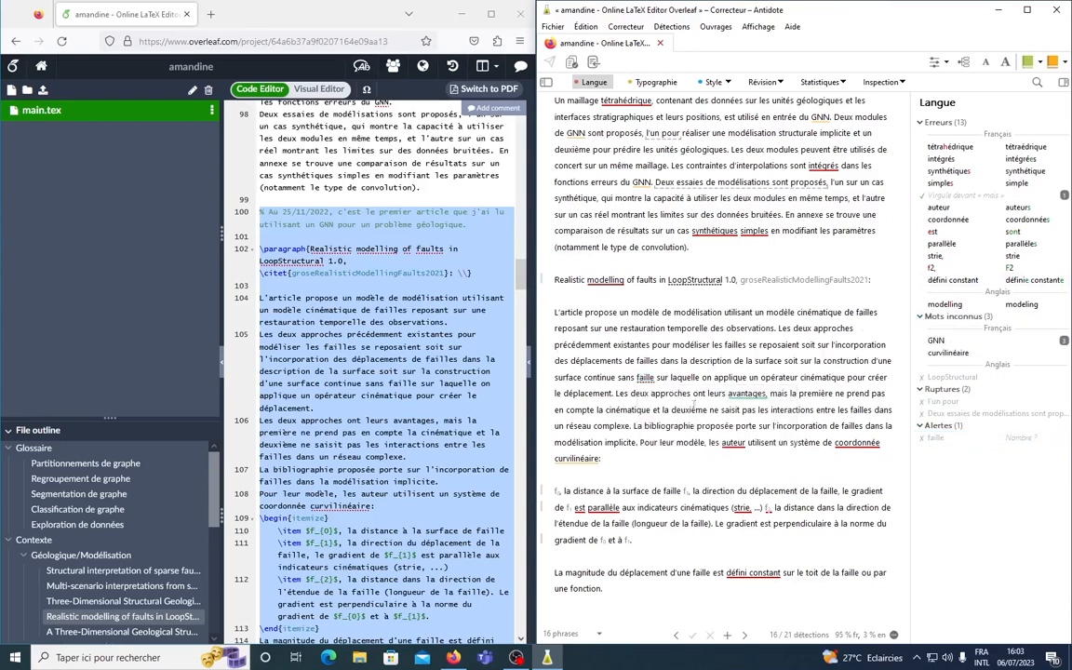
# Apply the typography corrections for a non-breaking space between "LoopStructural" and "1.0" and before the colon after "curvilinéaire"
pyautogui.click(656, 82)
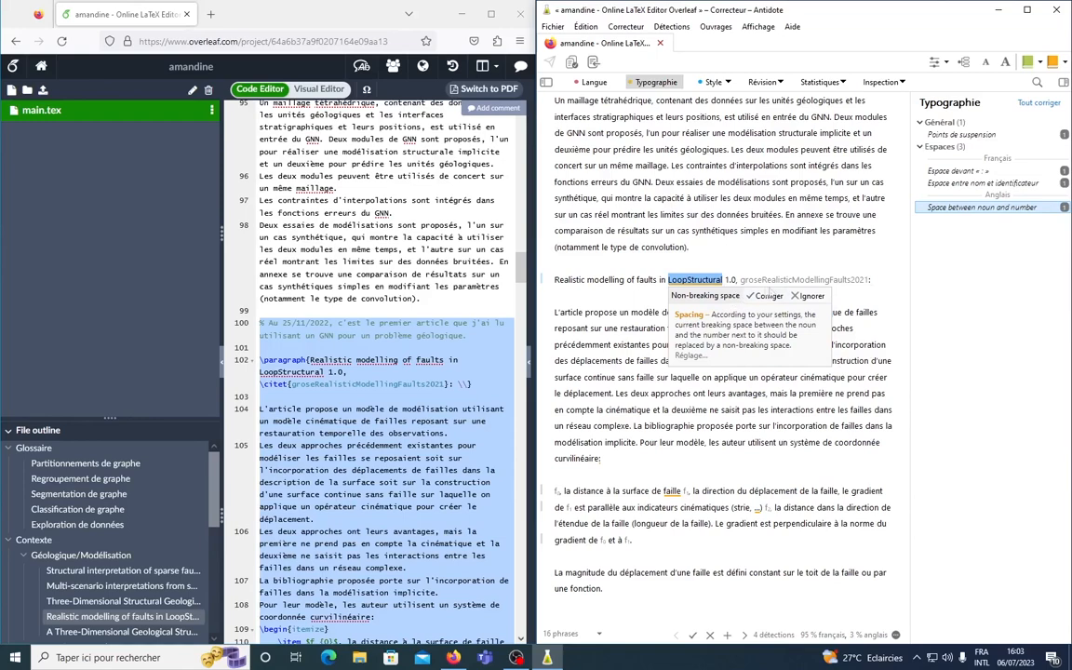
pyautogui.click(766, 296)
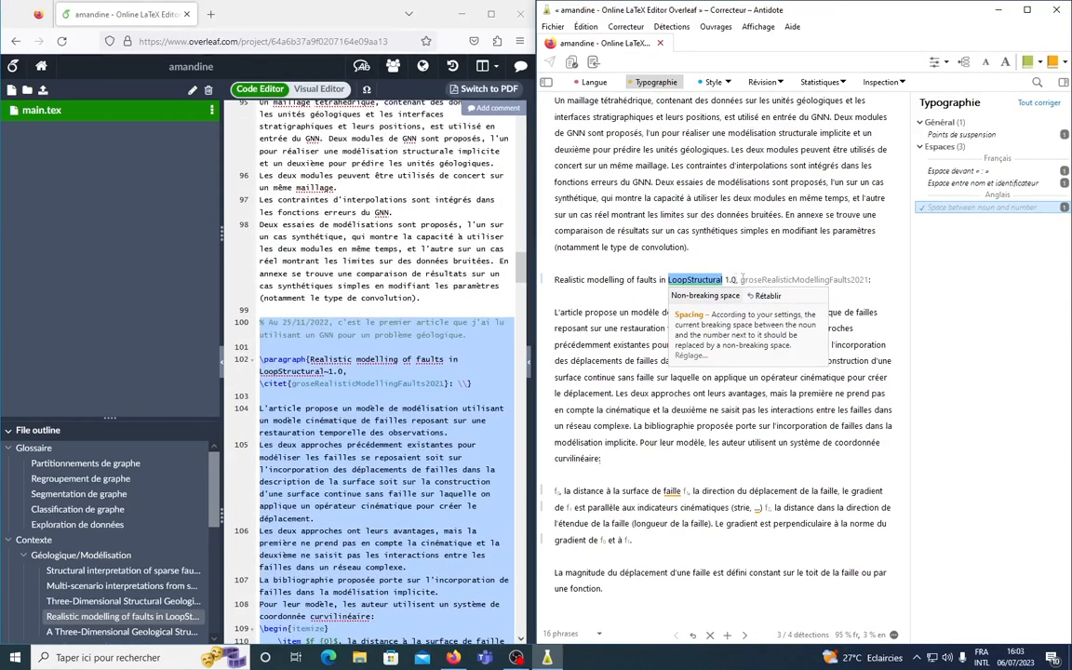
pyautogui.click(964, 172)
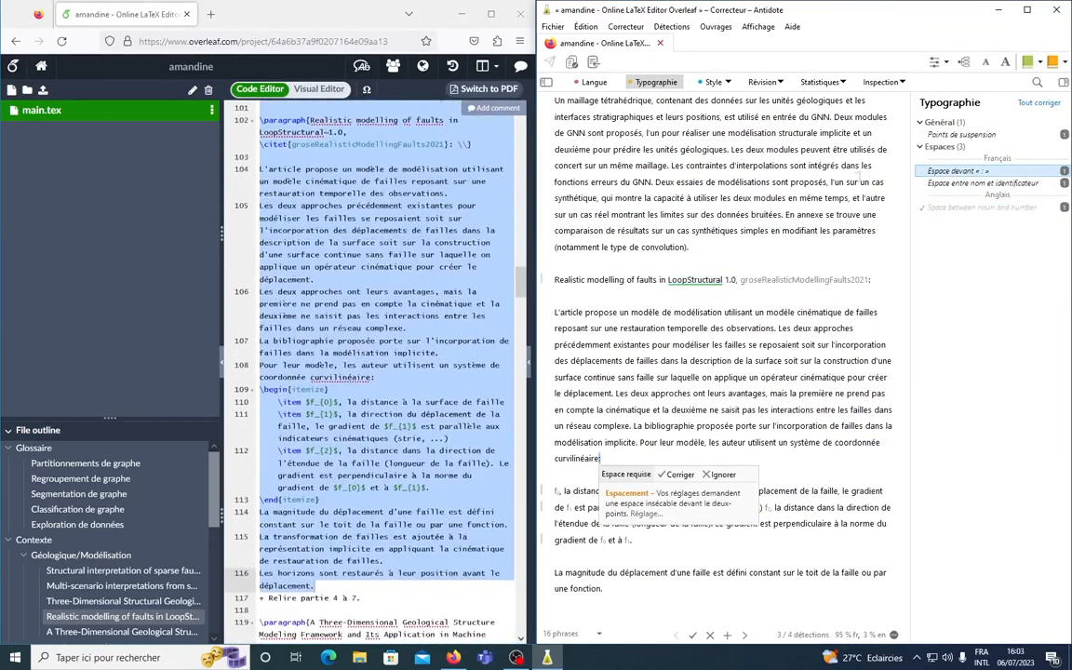
pyautogui.click(678, 474)
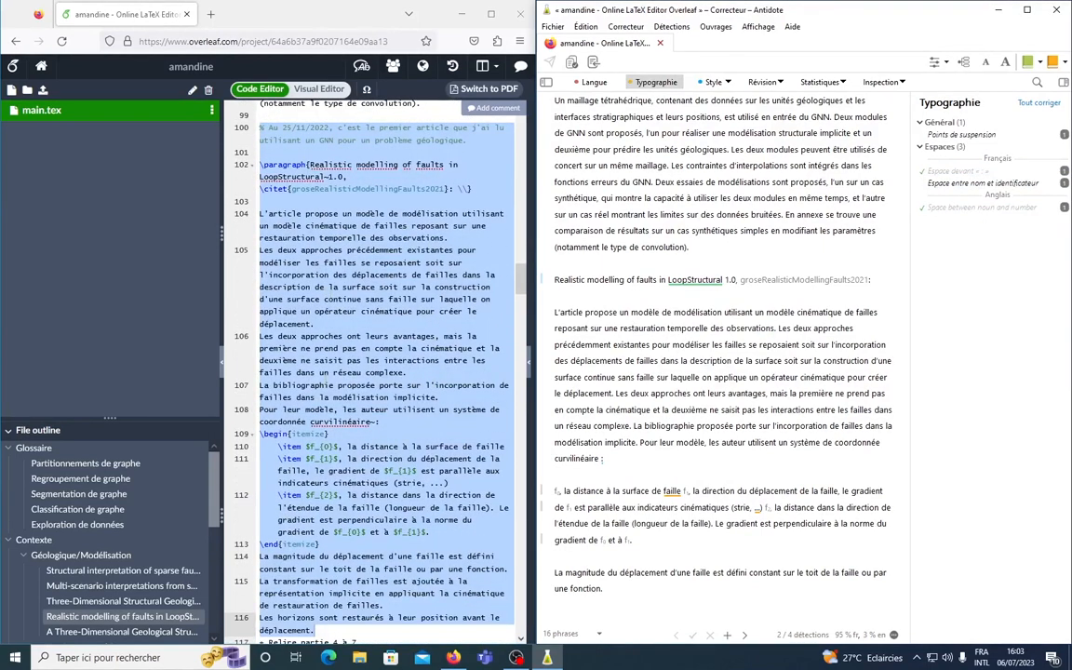
# Launch Antidote 11 from Windows and create a new blank Connectix document
pyautogui.click(352, 290)
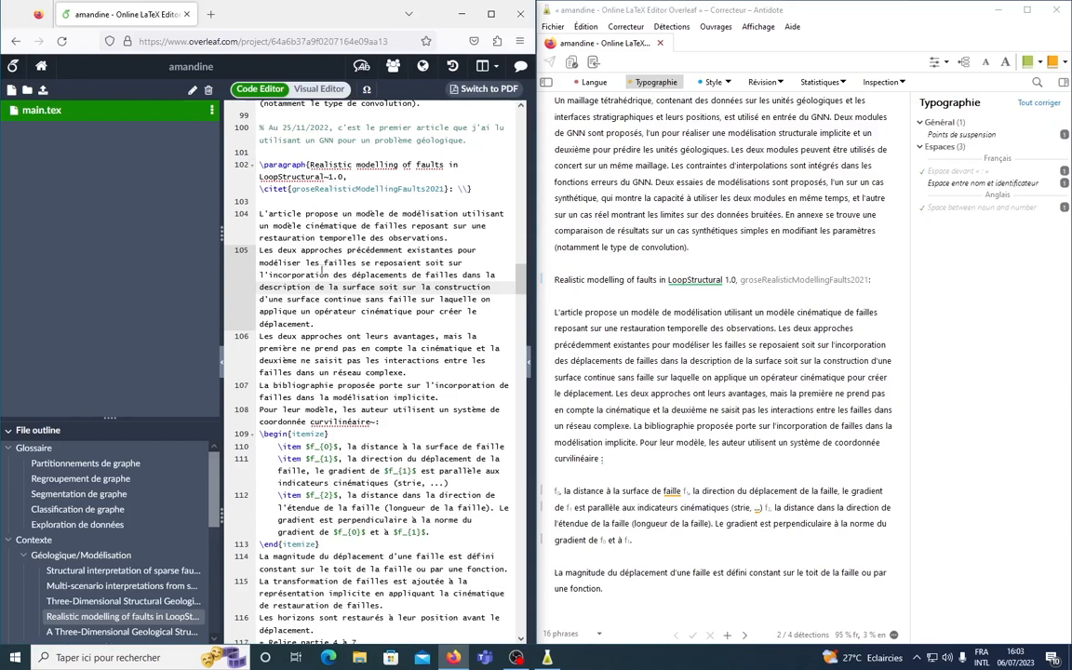
pyautogui.moveTo(548, 659)
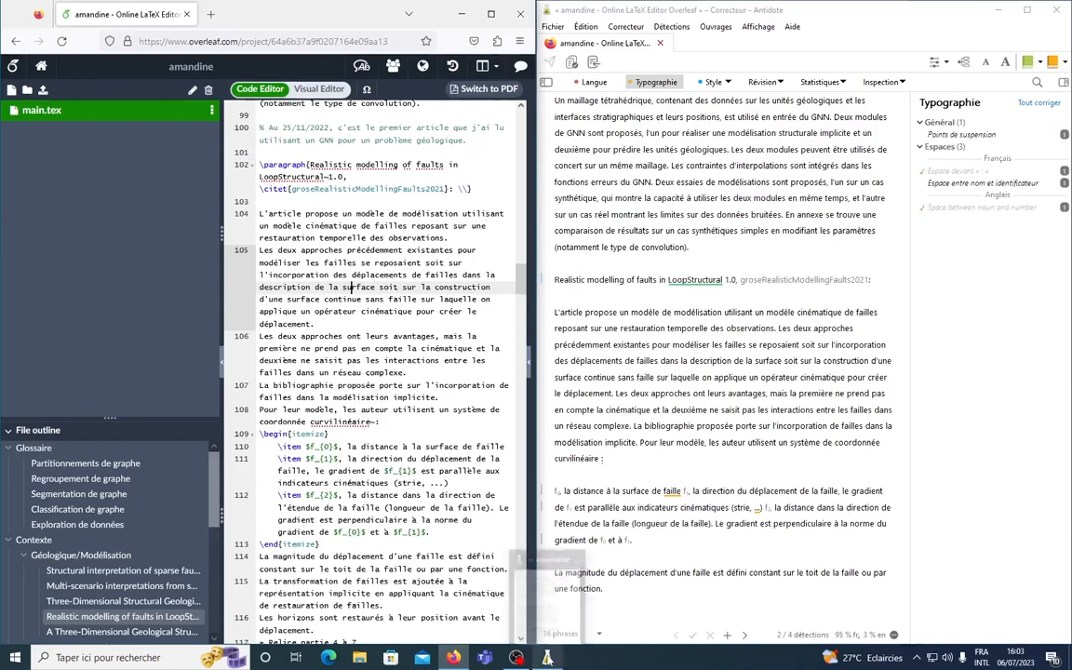
pyautogui.click(167, 656)
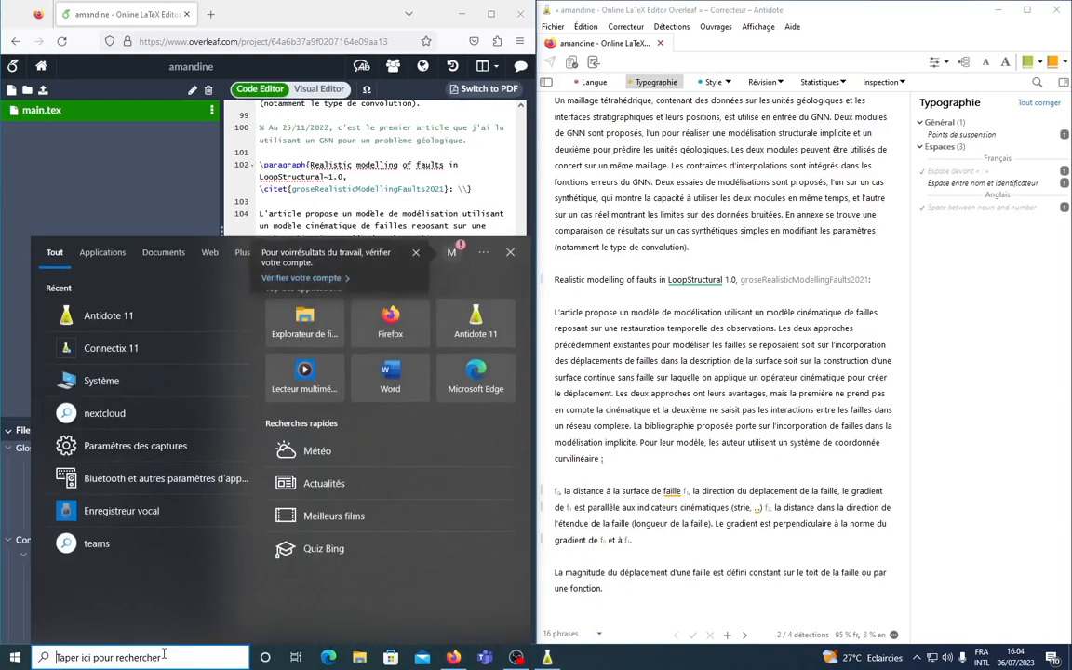
pyautogui.click(107, 315)
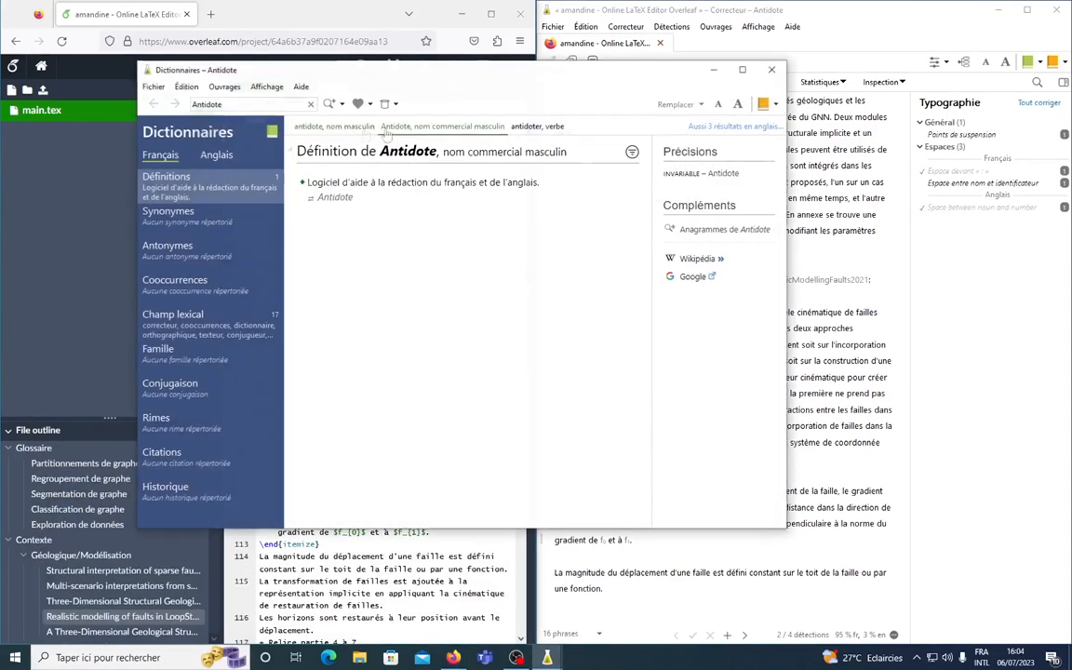
pyautogui.click(157, 89)
pyautogui.click(178, 101)
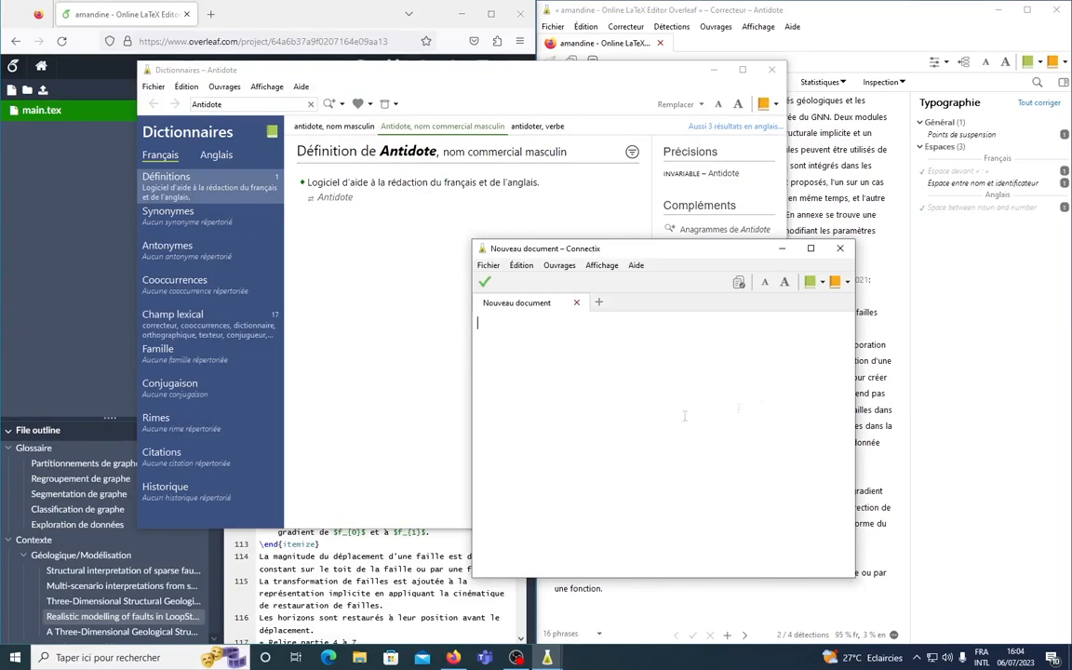
# Copy lines 120 to 131 of the LaTeX source in Overleaf, from "Cet article propose" to "manque des données."
pyautogui.click(359, 617)
pyautogui.scroll(-7, 358, 446)
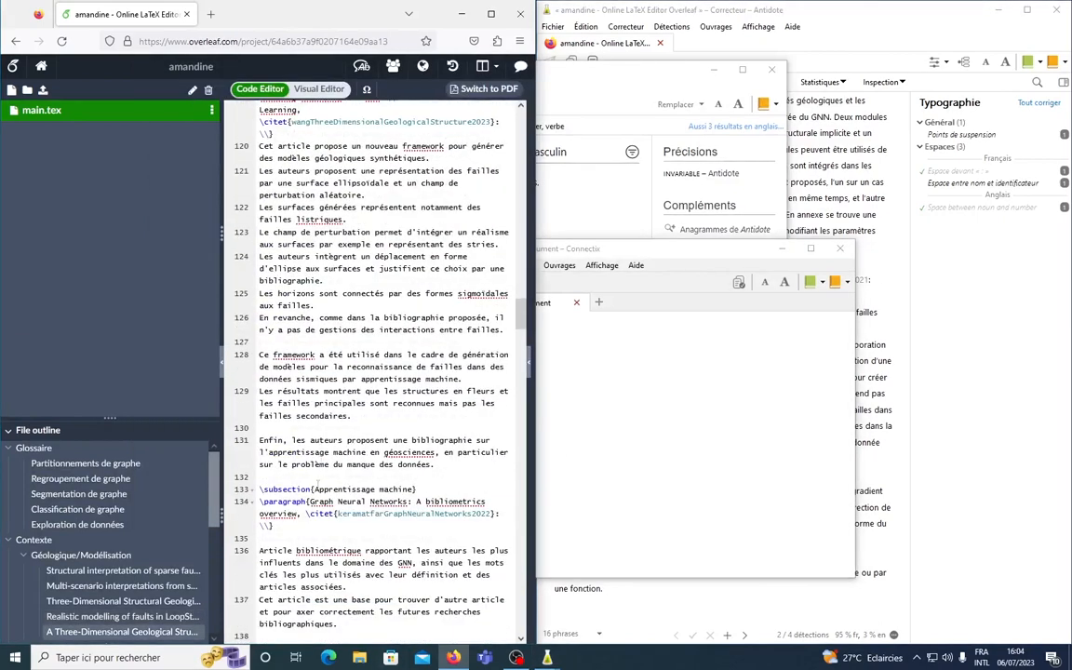
pyautogui.moveTo(315, 485); pyautogui.dragTo(261, 232)
pyautogui.click(393, 454)
pyautogui.moveTo(434, 464); pyautogui.dragTo(244, 295)
pyautogui.hotkey('ctrl', 'c')
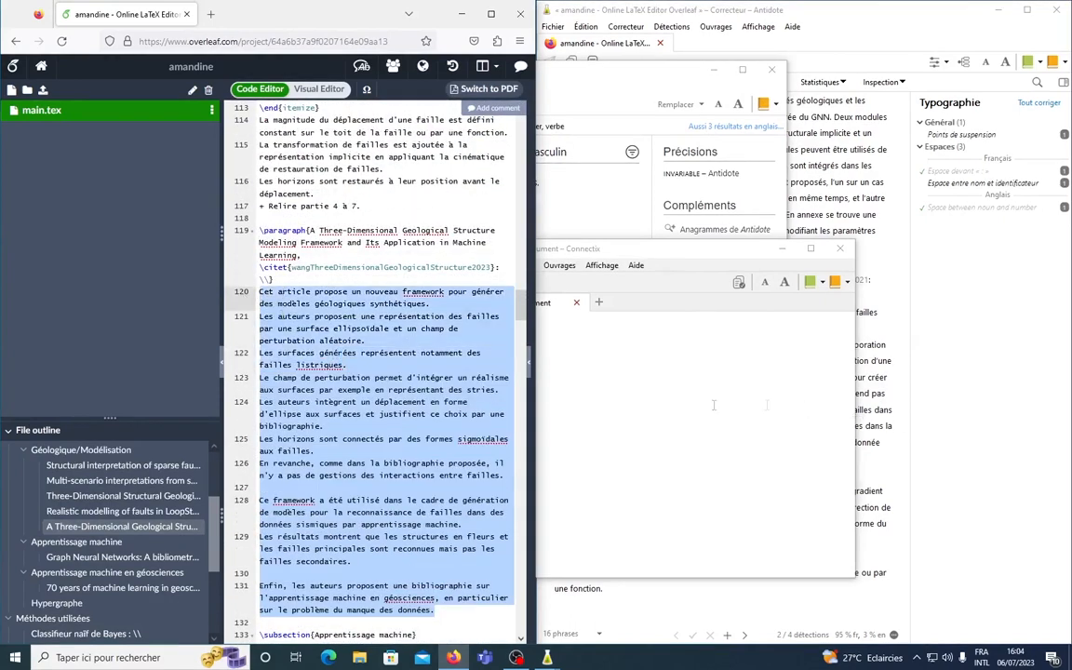
# Paste the copied passage into the blank Connectix document, run the corrector on it and view the "listriques" detection
pyautogui.click(643, 365)
pyautogui.hotkey('ctrl', 'v')
pyautogui.click(484, 281)
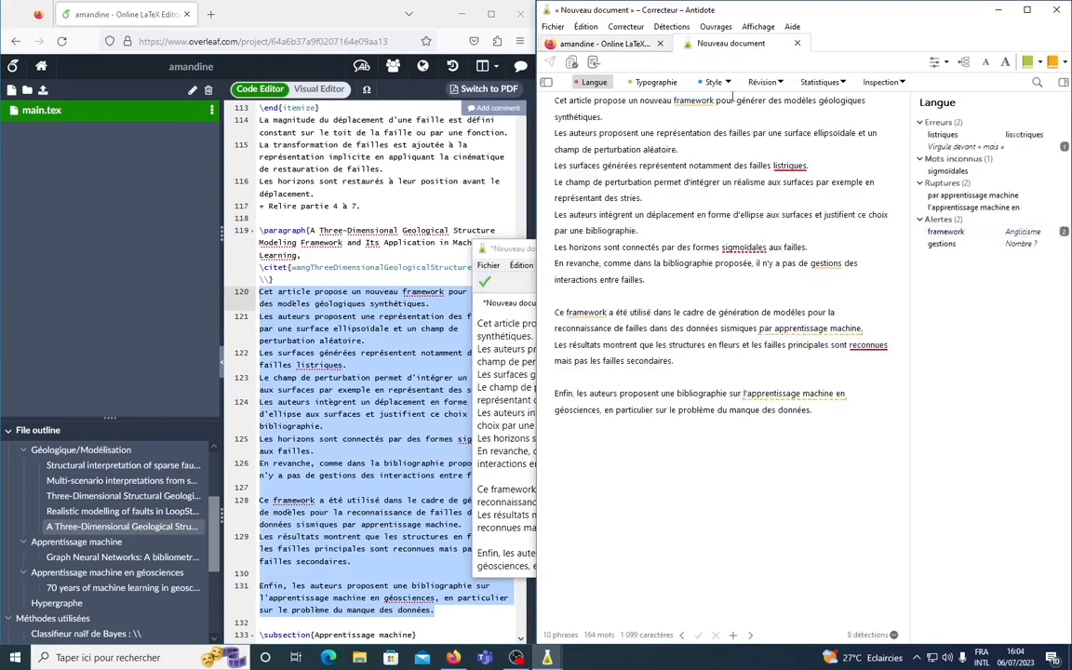
pyautogui.click(788, 168)
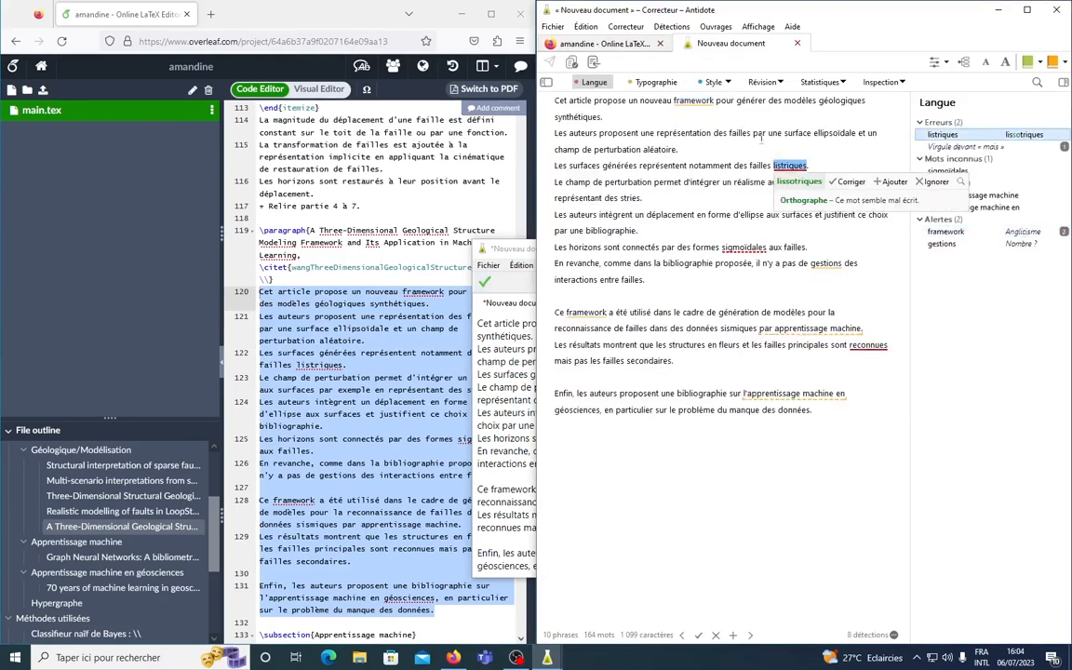
pyautogui.click(825, 152)
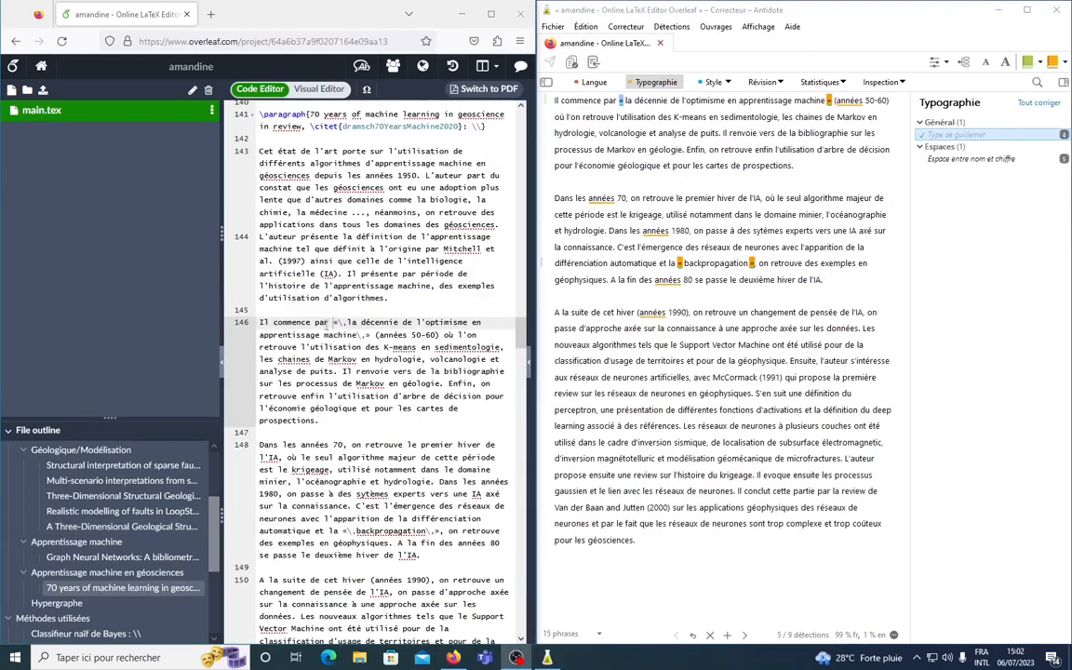
# Switch Overleaf to the Visual Editor and examine the "\," spacing code beside the guillemets in line 146
pyautogui.moveTo(327, 324); pyautogui.dragTo(328, 311)
pyautogui.click(318, 91)
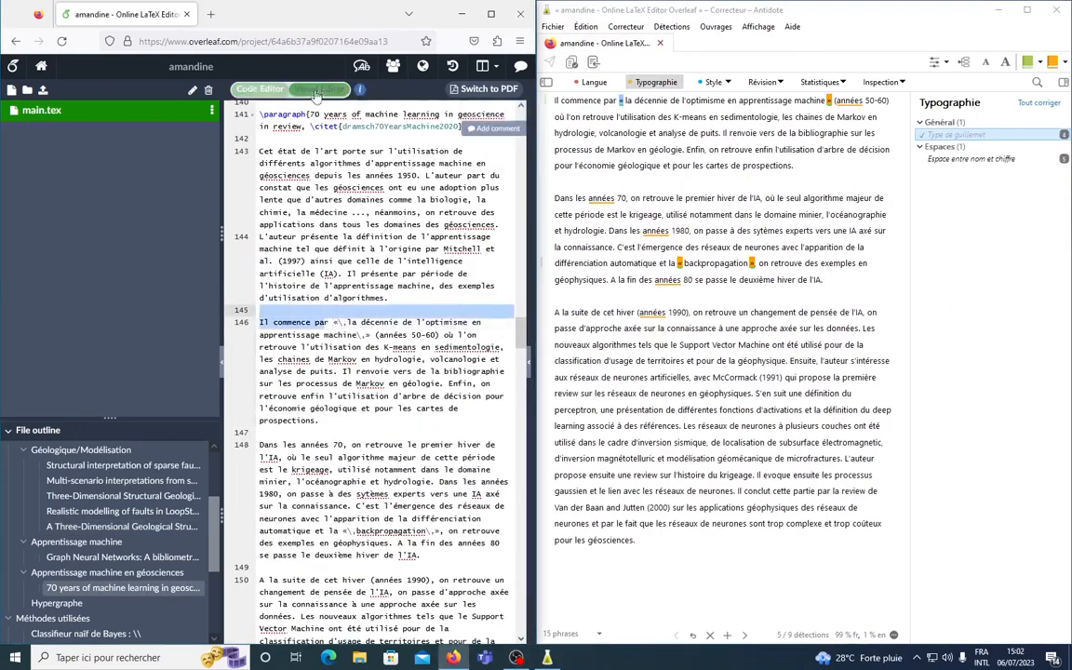
pyautogui.moveTo(355, 395); pyautogui.dragTo(394, 410)
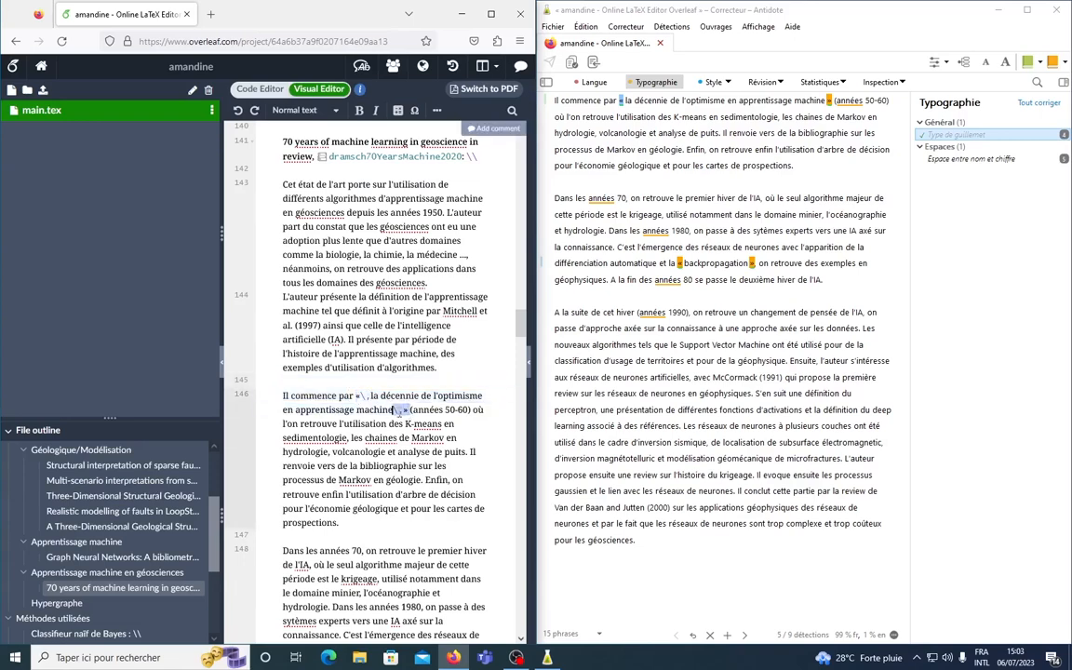
pyautogui.click(732, 184)
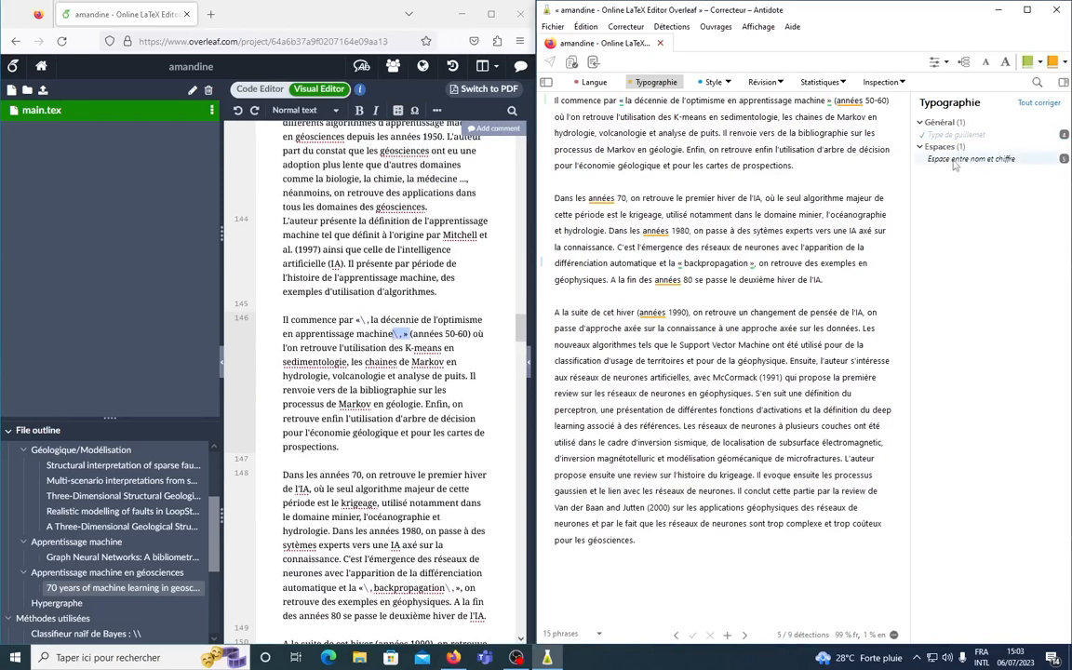
# Copy \citet{dramsch70YearsMachine2020} from the line 141 paragraph heading and paste it as its own paragraph above "Dans les années~70"
pyautogui.moveTo(310, 370); pyautogui.dragTo(462, 371)
pyautogui.hotkey('ctrl', 'c')
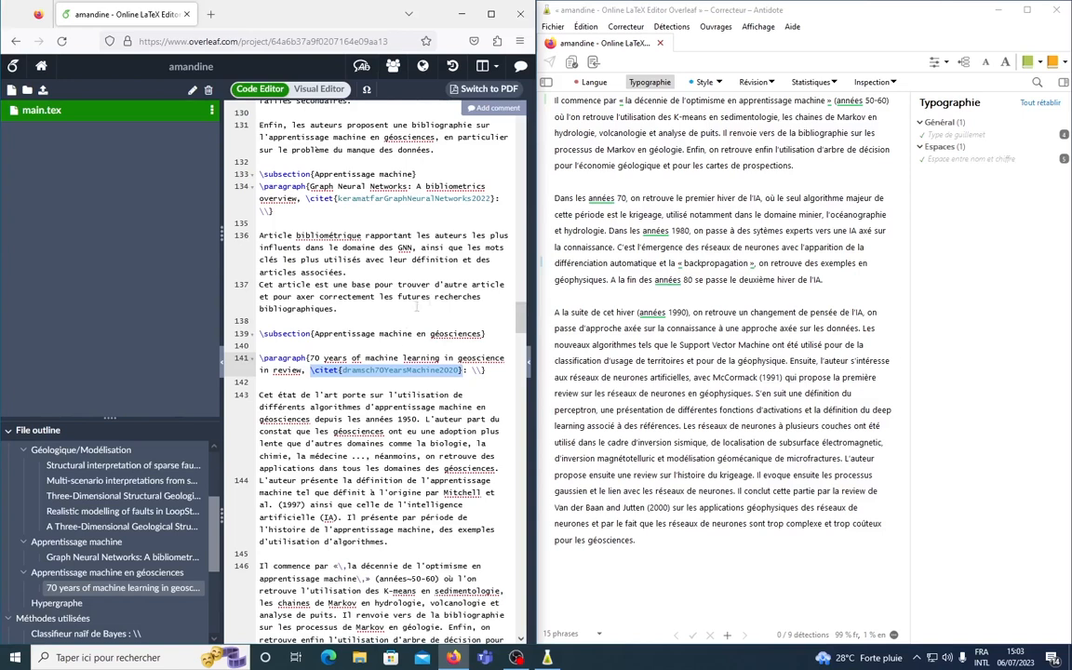
pyautogui.scroll(-3, 358, 260)
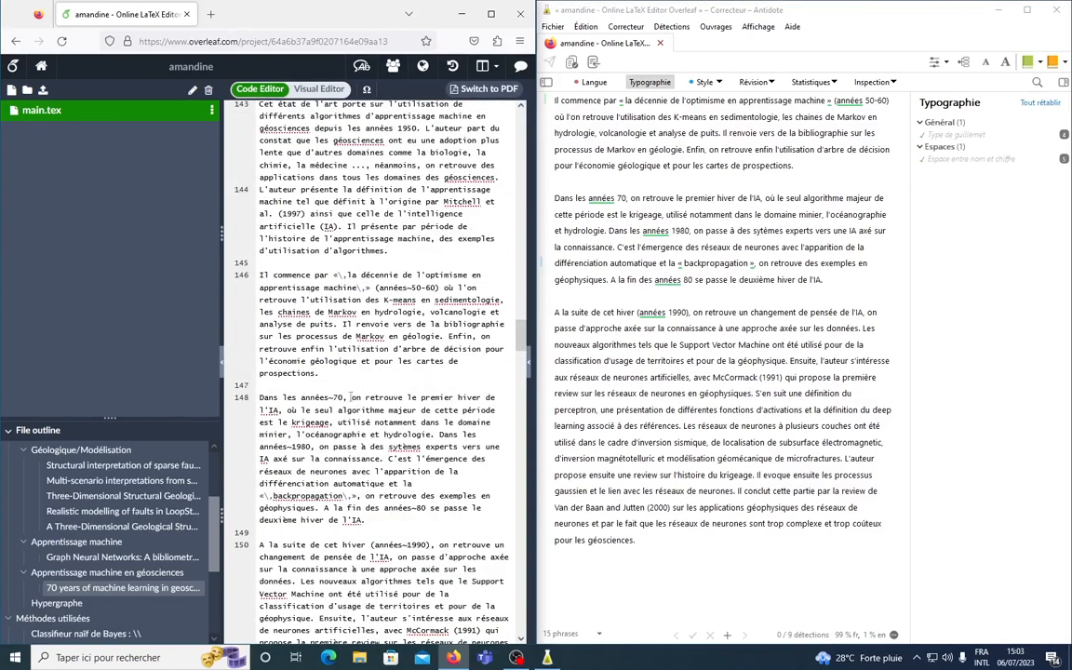
pyautogui.click(334, 389)
pyautogui.press('Return')
pyautogui.press('Return')
pyautogui.press('Up')
pyautogui.hotkey('ctrl', 'v')
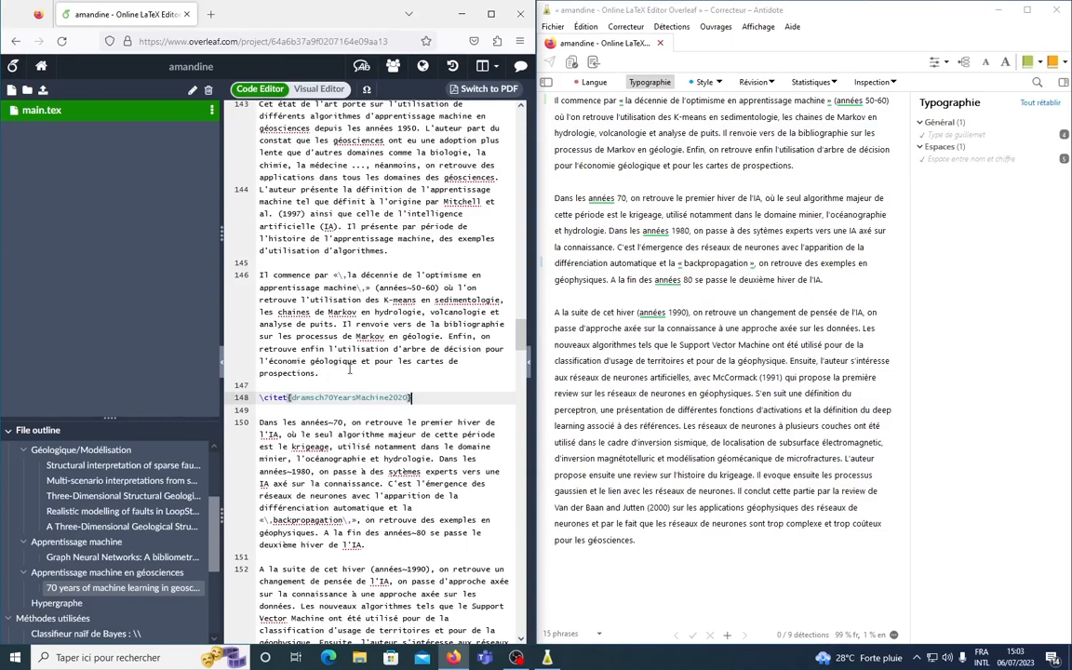
# Place the cursor after "dramsch70YearsMachine2020" in the corrector and look through the detection commands and the selection's language options
pyautogui.scroll(-3, 352, 373)
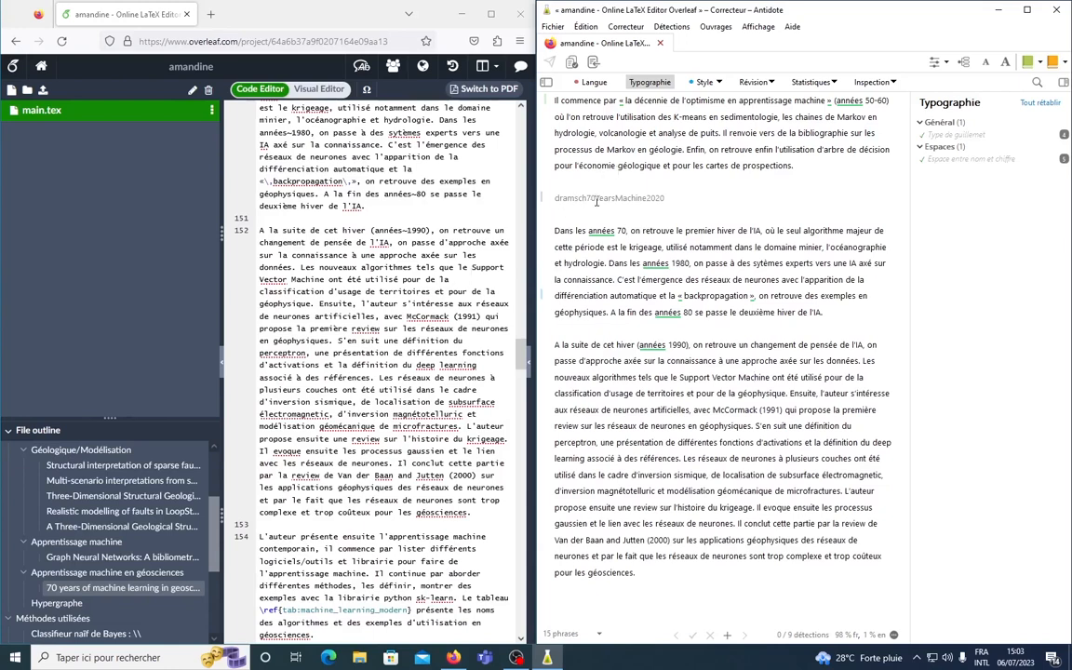
pyautogui.scroll(2, 285, 215)
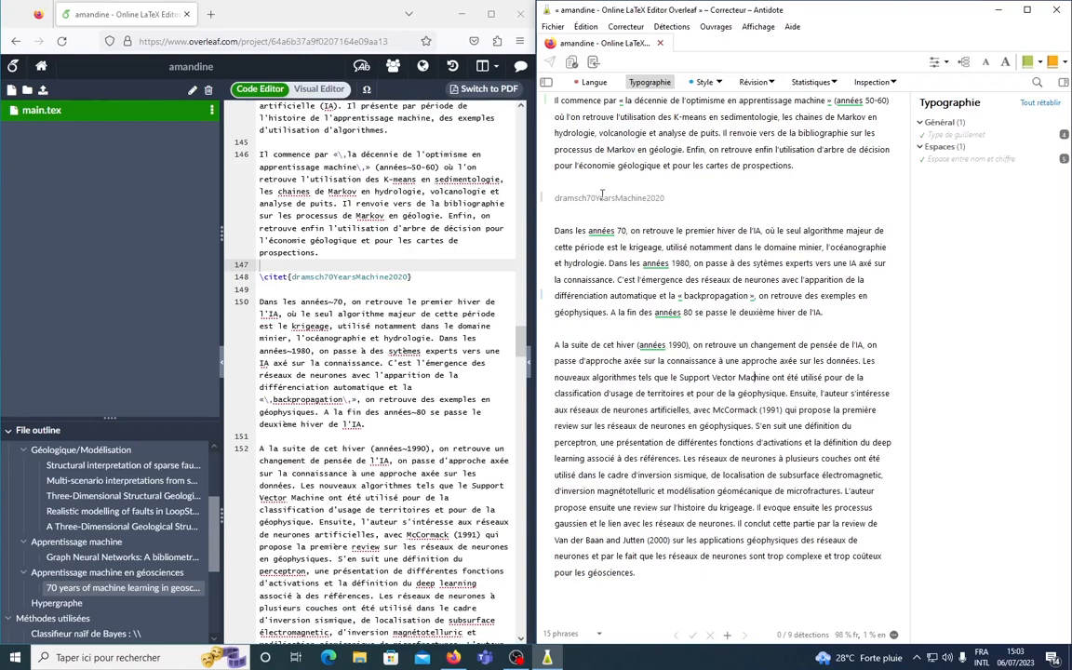
pyautogui.scroll(-5, 382, 372)
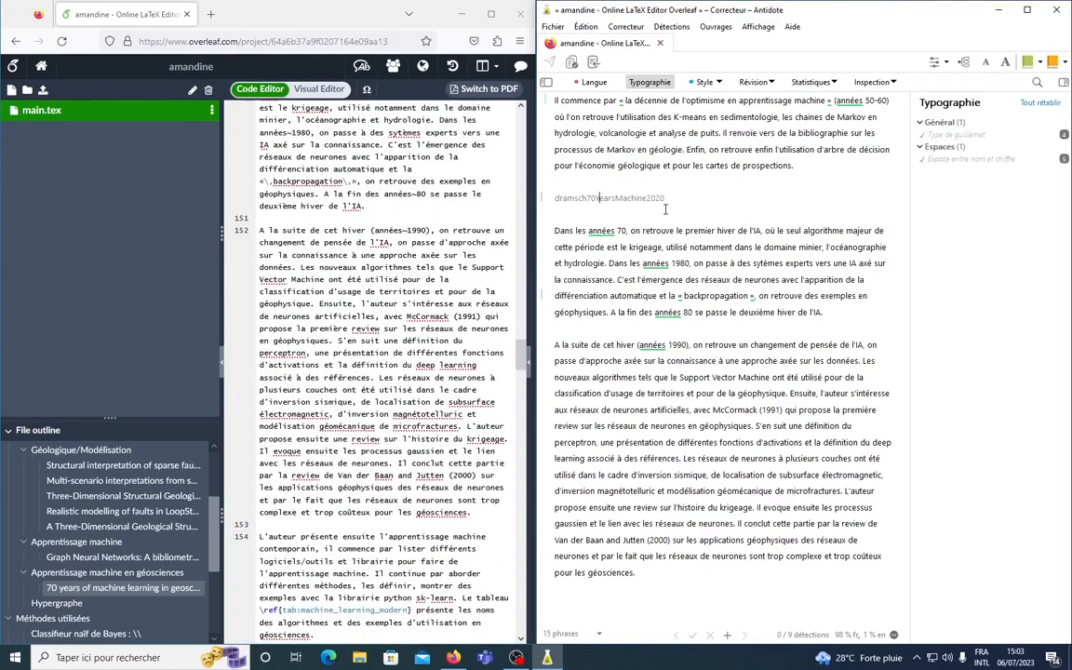
pyautogui.click(672, 197)
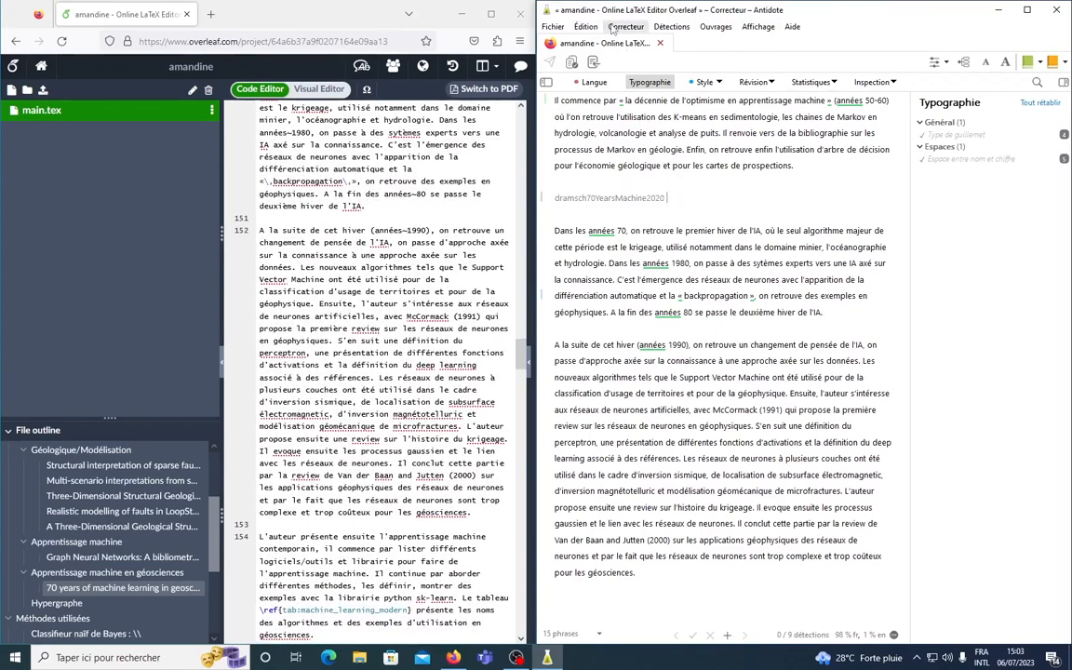
pyautogui.click(670, 27)
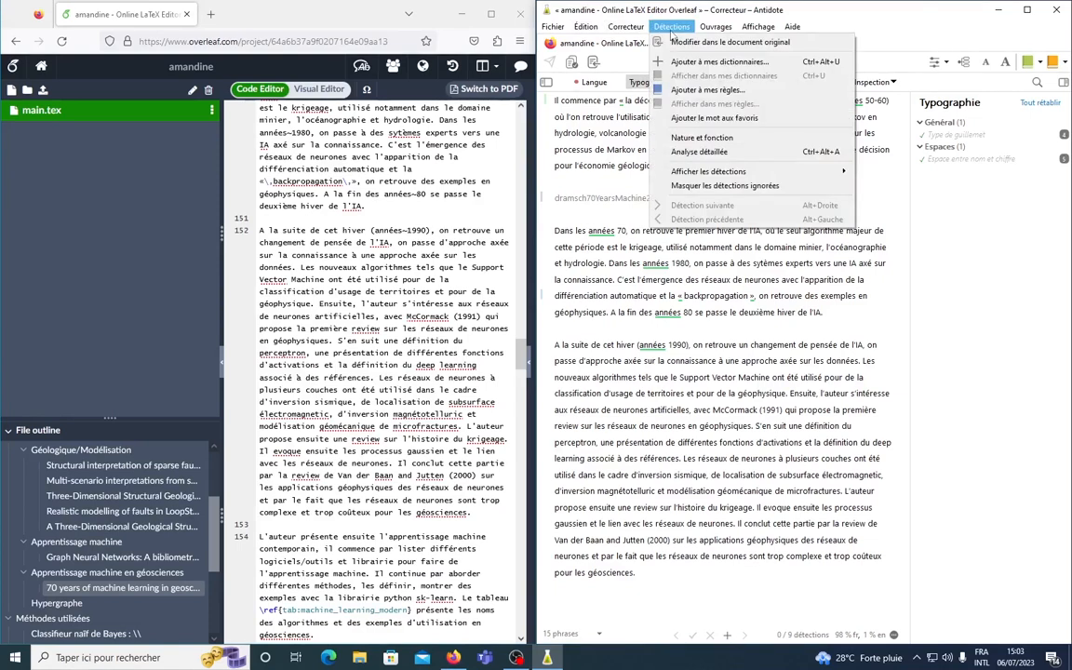
pyautogui.moveTo(638, 34)
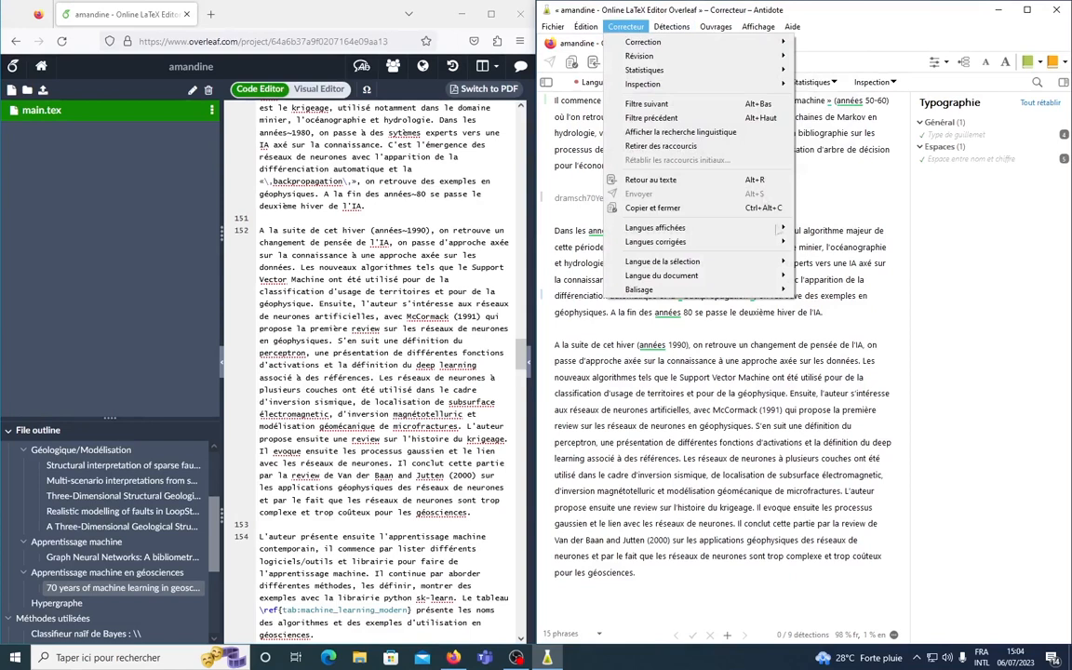
pyautogui.moveTo(711, 267)
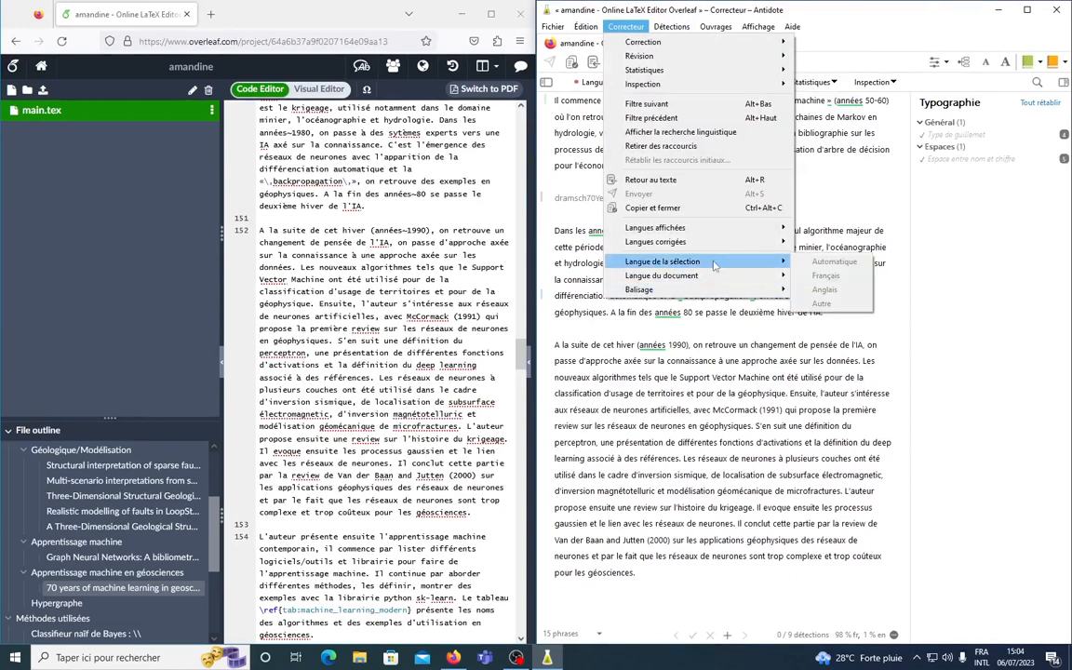